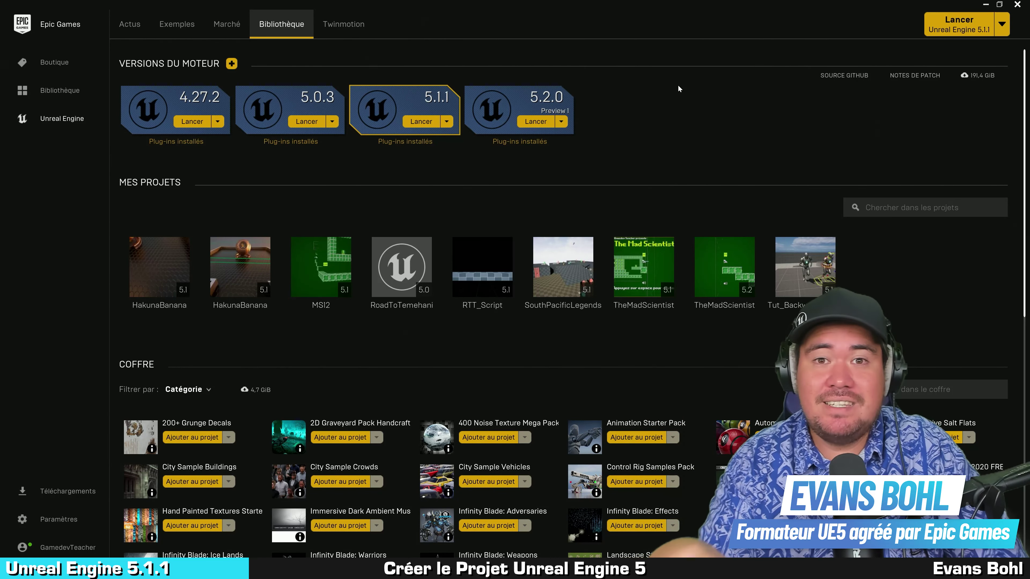
# - Launch the installed Unreal Engine 5.1.1 from the Epic Games Launcher library
pyautogui.click(679, 86)
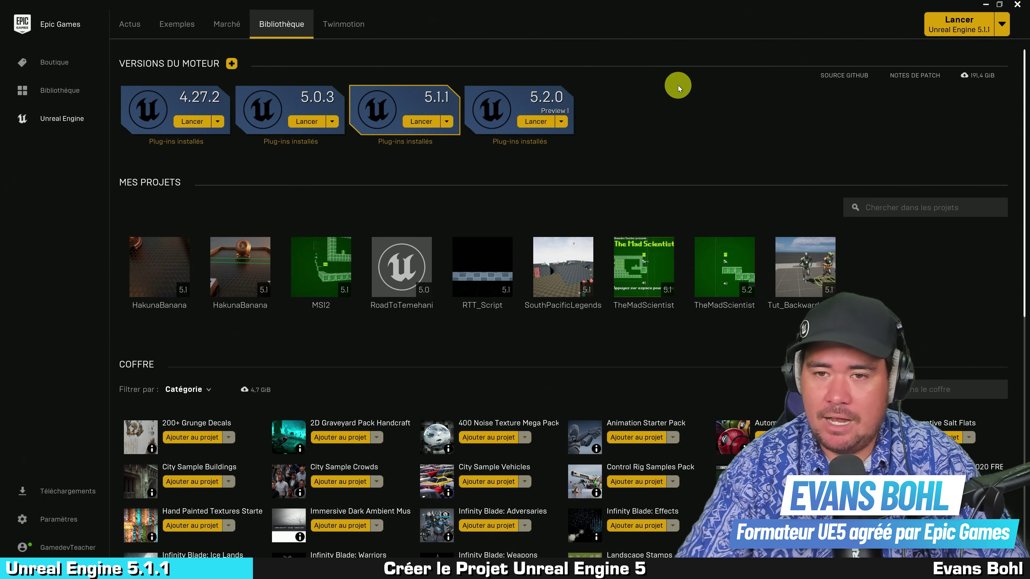
pyautogui.click(543, 123)
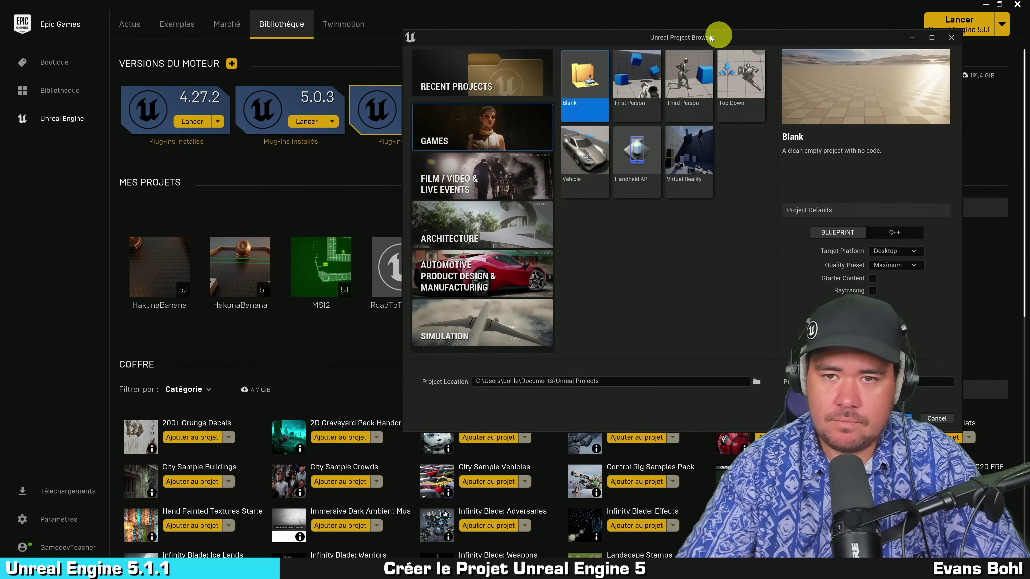
# - Create a blank Games project named TheMadScientist in the Project Browser
pyautogui.moveTo(715, 34); pyautogui.dragTo(504, 49)
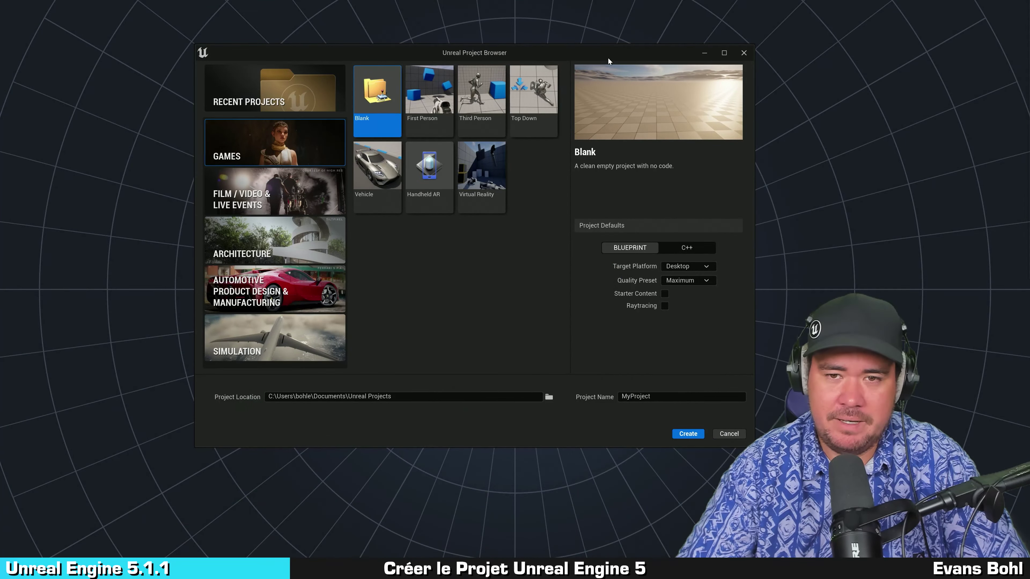
pyautogui.moveTo(609, 58)
pyautogui.mouseDown()
pyautogui.moveTo(562, 66)
pyautogui.moveTo(573, 61)
pyautogui.mouseUp()
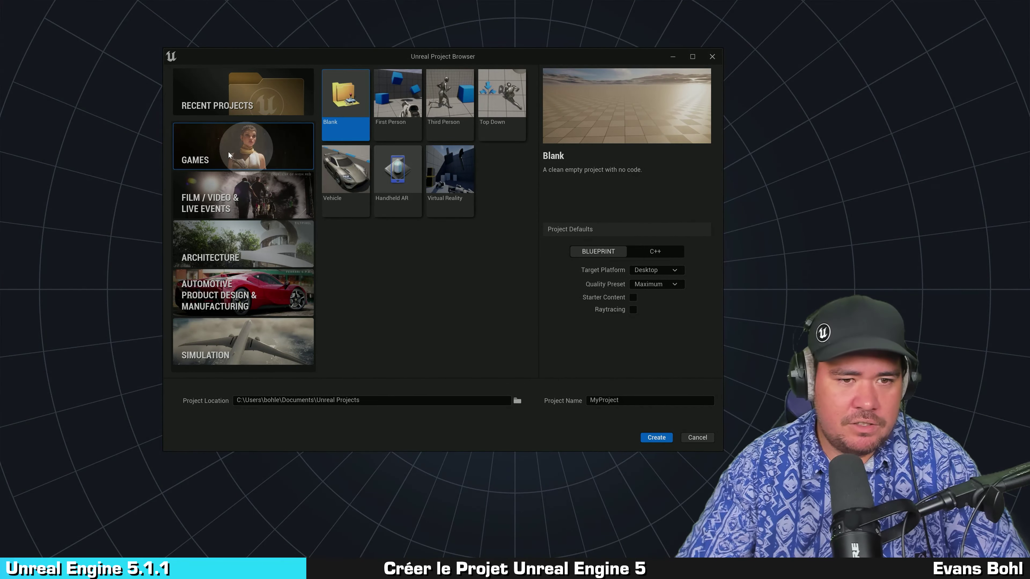
pyautogui.click(214, 155)
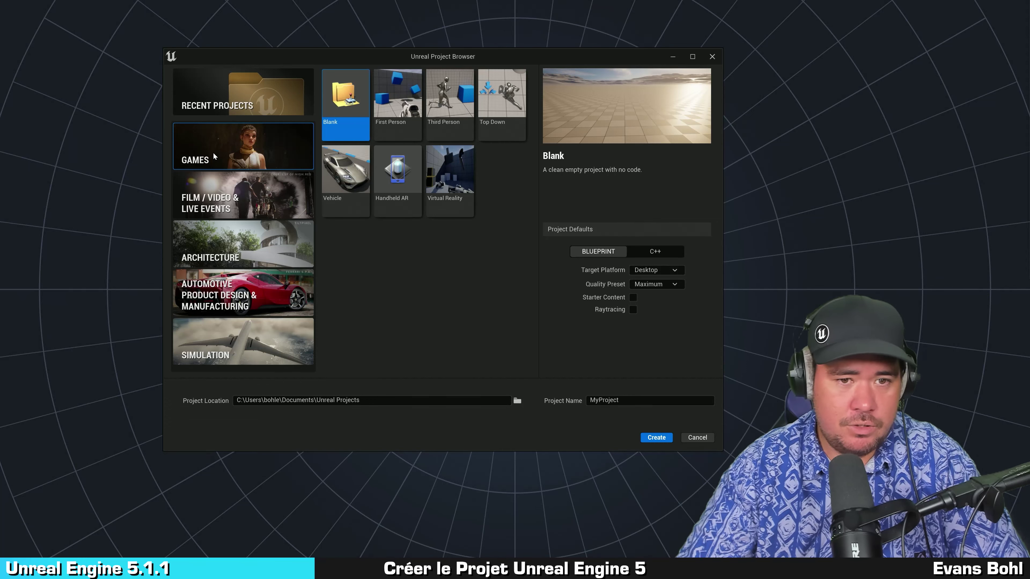
pyautogui.click(347, 109)
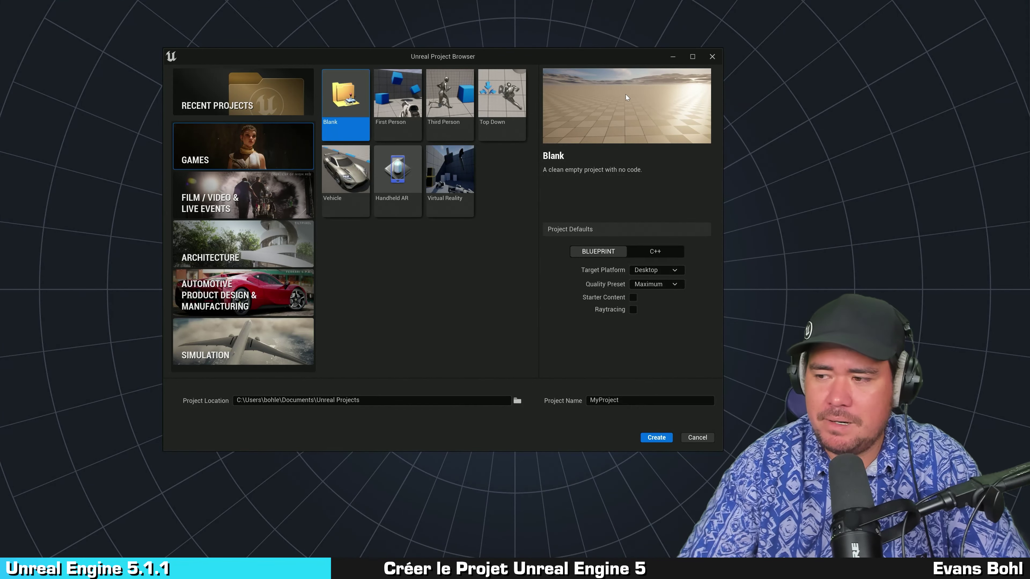
pyautogui.doubleClick(627, 400)
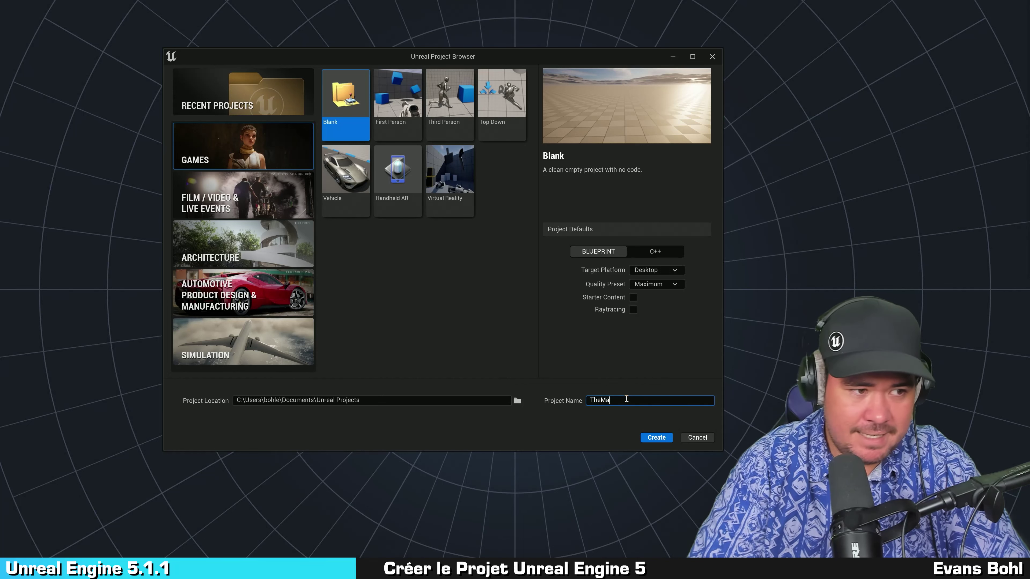
pyautogui.write('TheMadScientist')
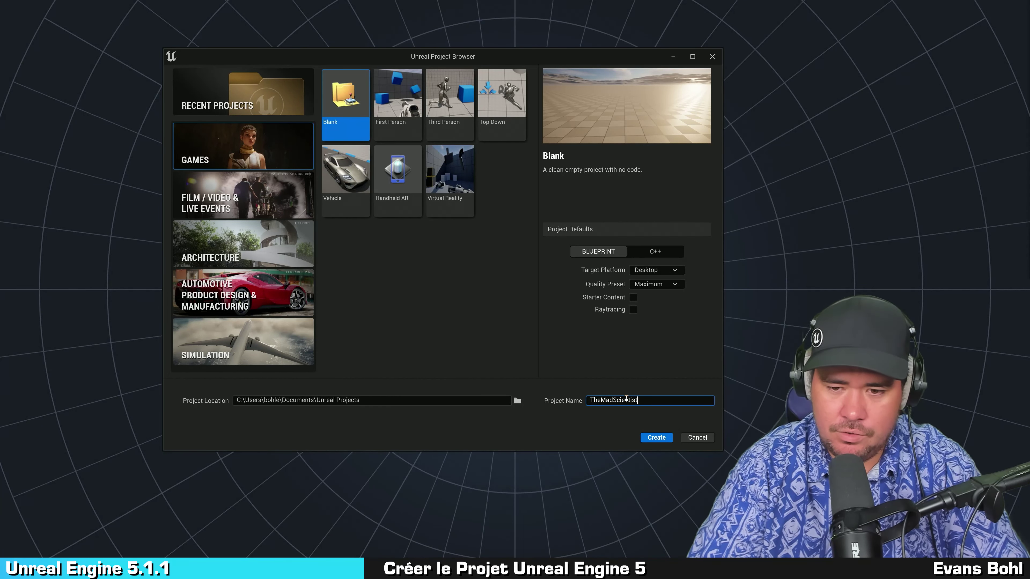
pyautogui.click(631, 376)
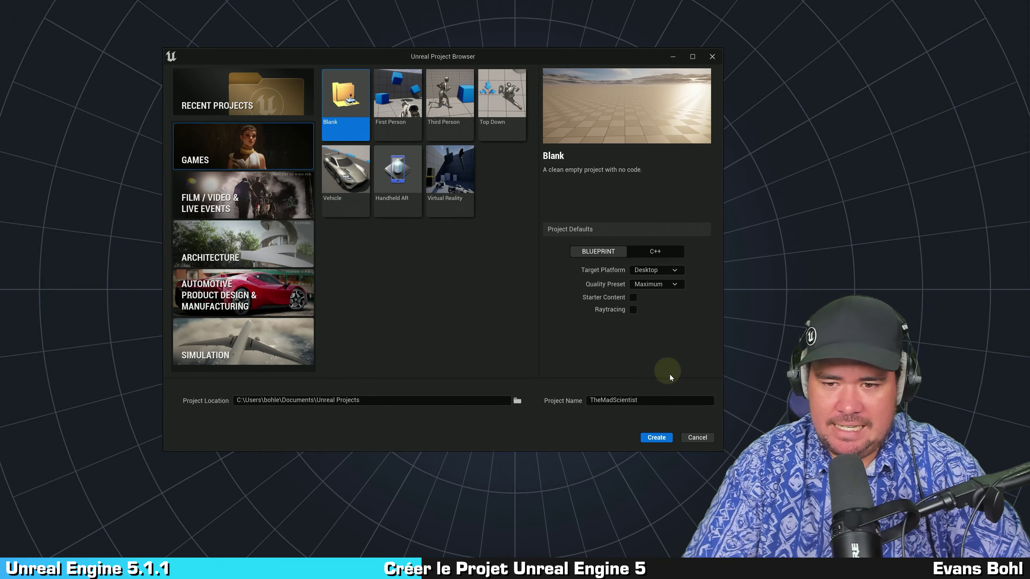
pyautogui.click(657, 439)
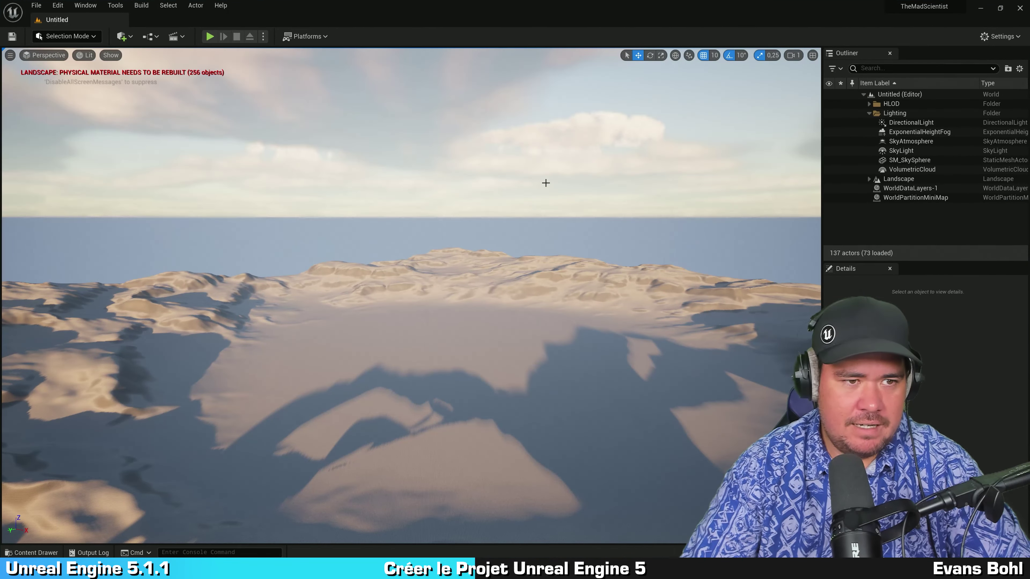
# - Orbit the viewport to look over the desert dunes
pyautogui.moveTo(545, 184); pyautogui.dragTo(542, 219, button='right')
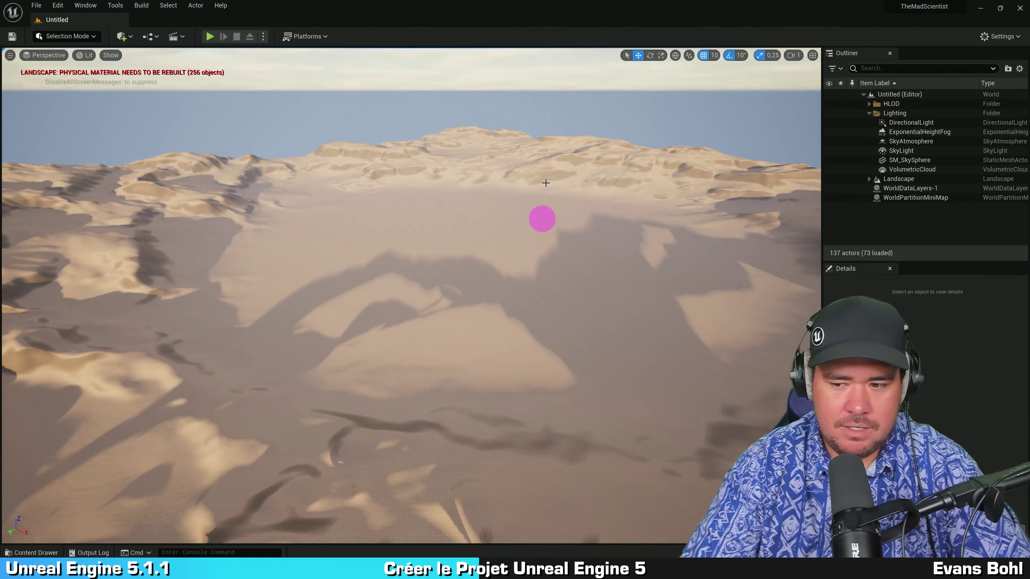
pyautogui.moveTo(556, 182); pyautogui.dragTo(775, 175, button='right')
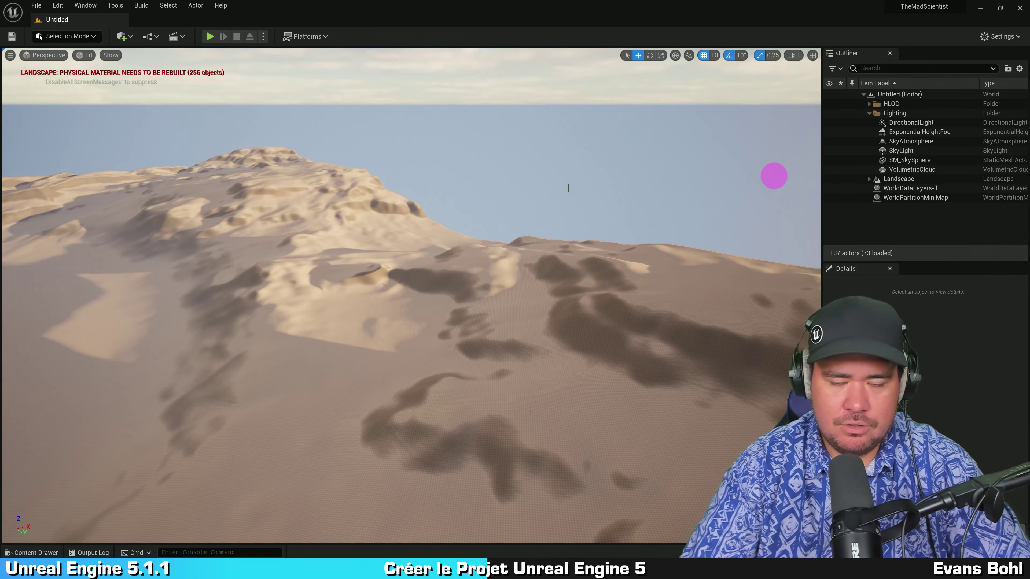
pyautogui.moveTo(525, 207); pyautogui.dragTo(401, 204, button='right')
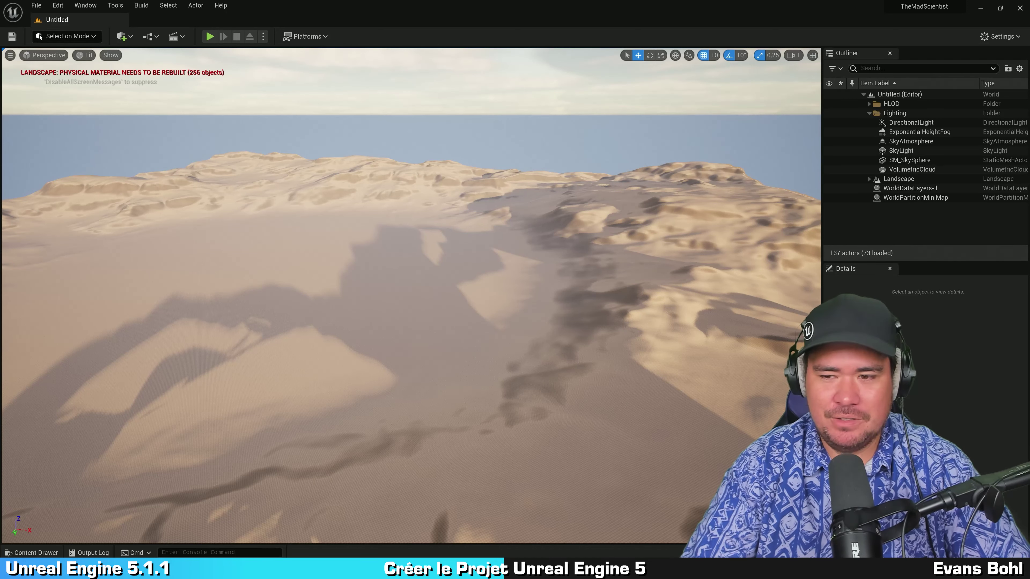
pyautogui.moveTo(411, 196); pyautogui.dragTo(377, 206, button='right')
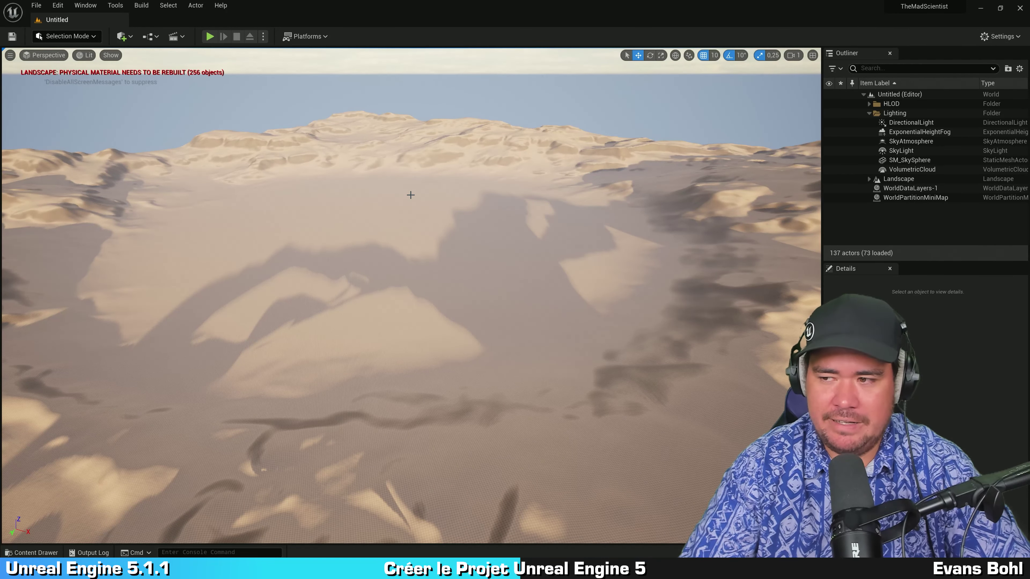
# - Start a new level and choose the Basic template
pyautogui.click(37, 5)
pyautogui.click(65, 29)
pyautogui.click(451, 174)
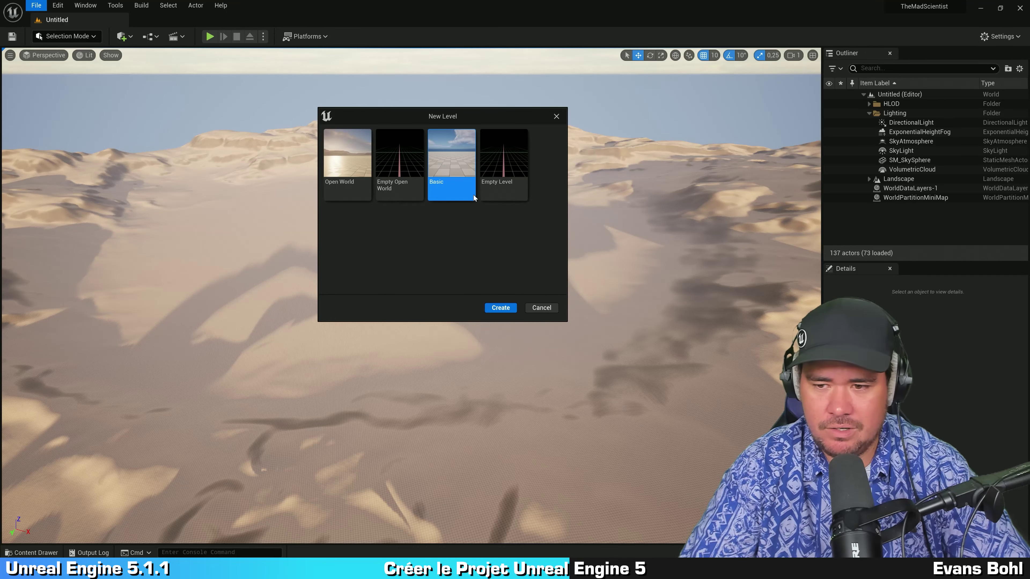
# - Create the Basic level and add a new folder to Content
pyautogui.click(507, 307)
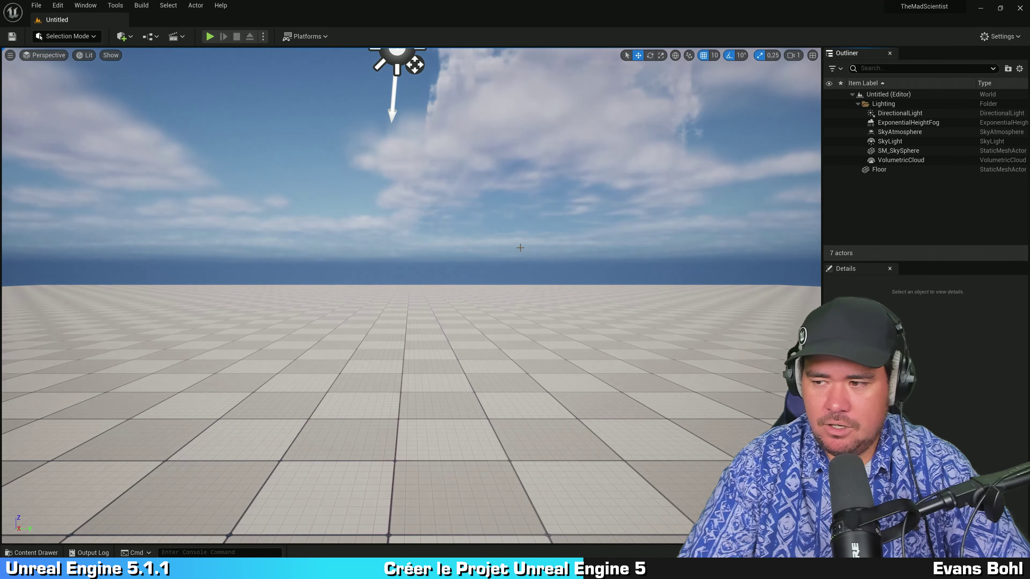
pyautogui.click(36, 553)
pyautogui.rightClick(309, 256)
pyautogui.click(313, 265)
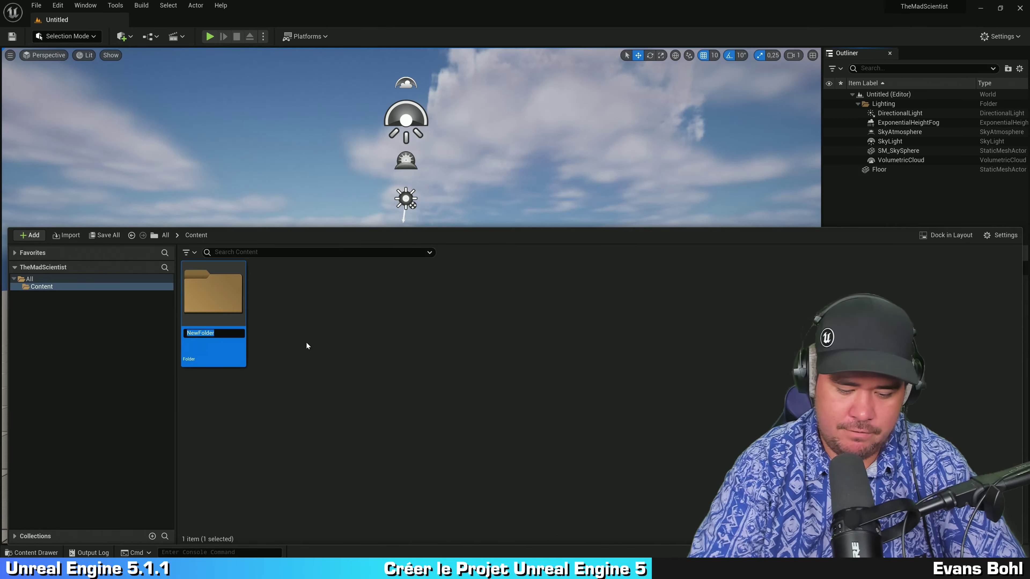
# - Rename the new folder to TheMadScientist
pyautogui.write('TheL')
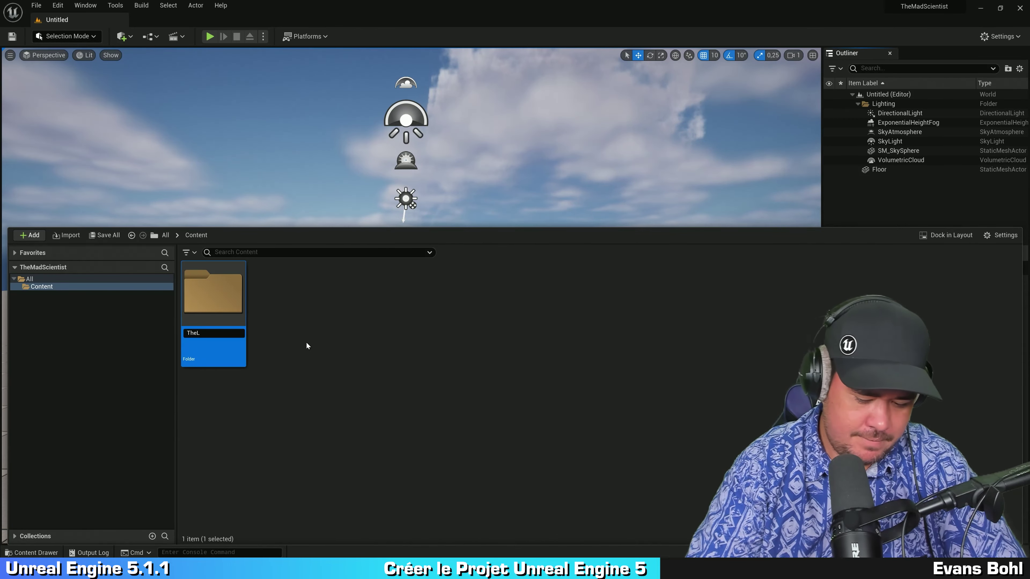
pyautogui.write('Mad')
pyautogui.press('BackSpace')
pyautogui.press('BackSpace')
pyautogui.press('BackSpace')
pyautogui.press('BackSpace')
pyautogui.write('MadScientist')
pyautogui.press('Return')
pyautogui.click(312, 356)
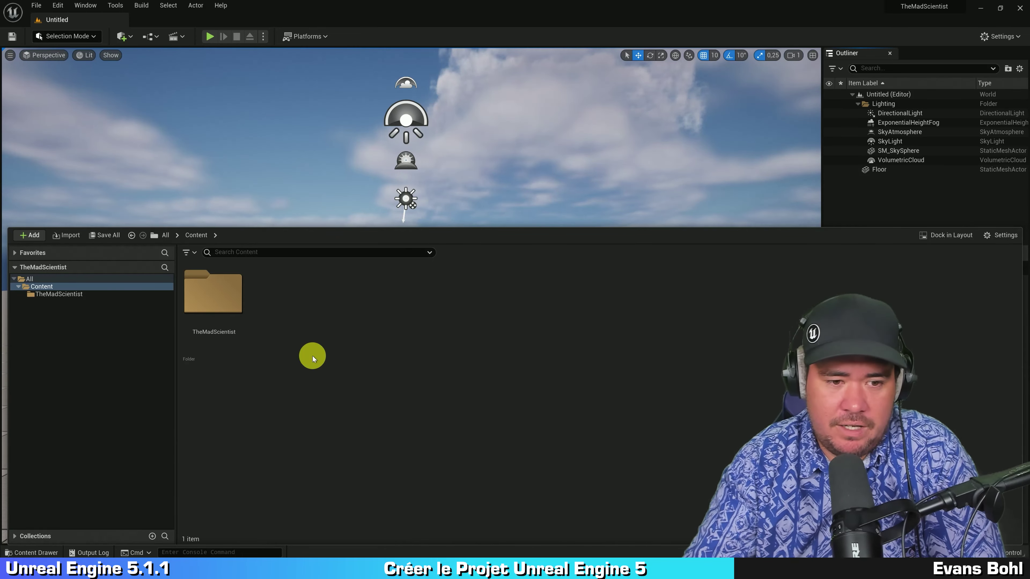
pyautogui.click(228, 296)
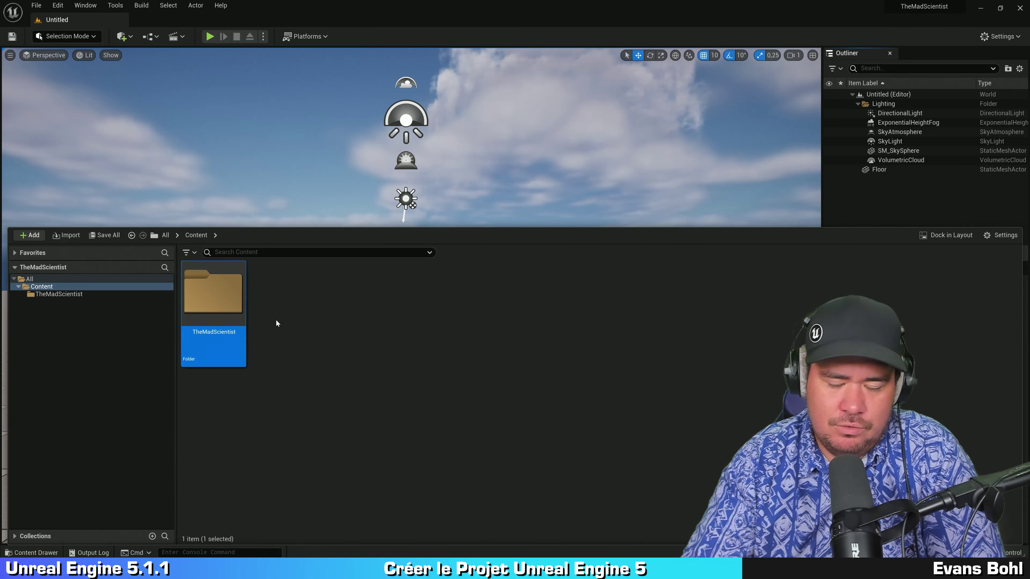
pyautogui.click(343, 342)
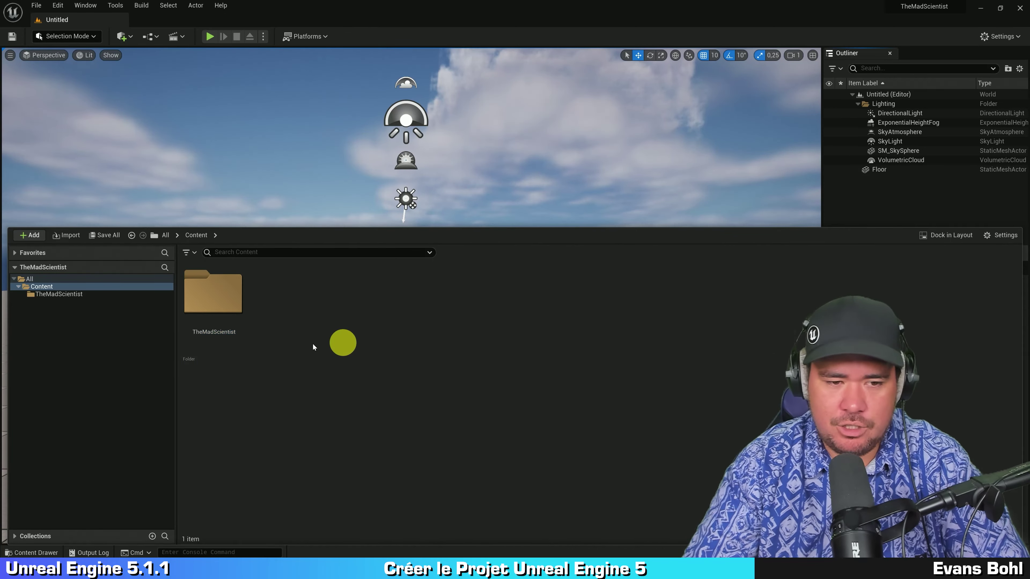
# - Create a Maps subfolder inside TheMadScientist and open it
pyautogui.doubleClick(220, 311)
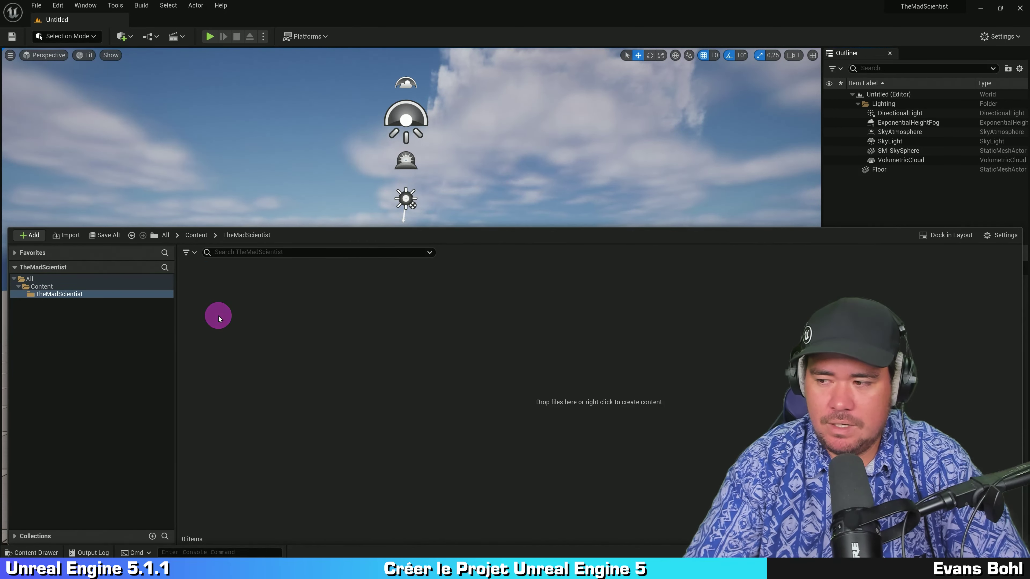
pyautogui.rightClick(218, 315)
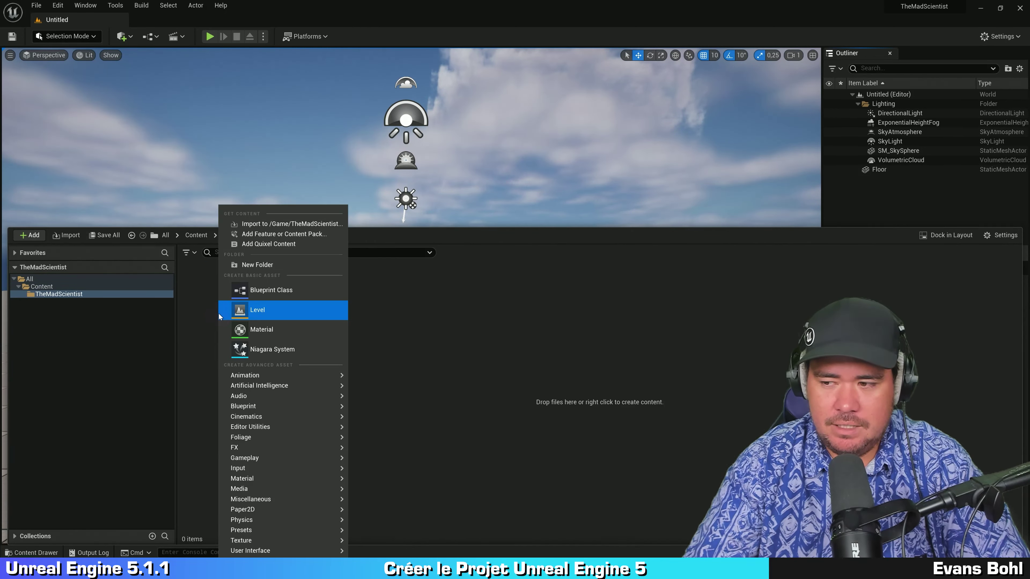
pyautogui.click(272, 267)
pyautogui.write('Maps')
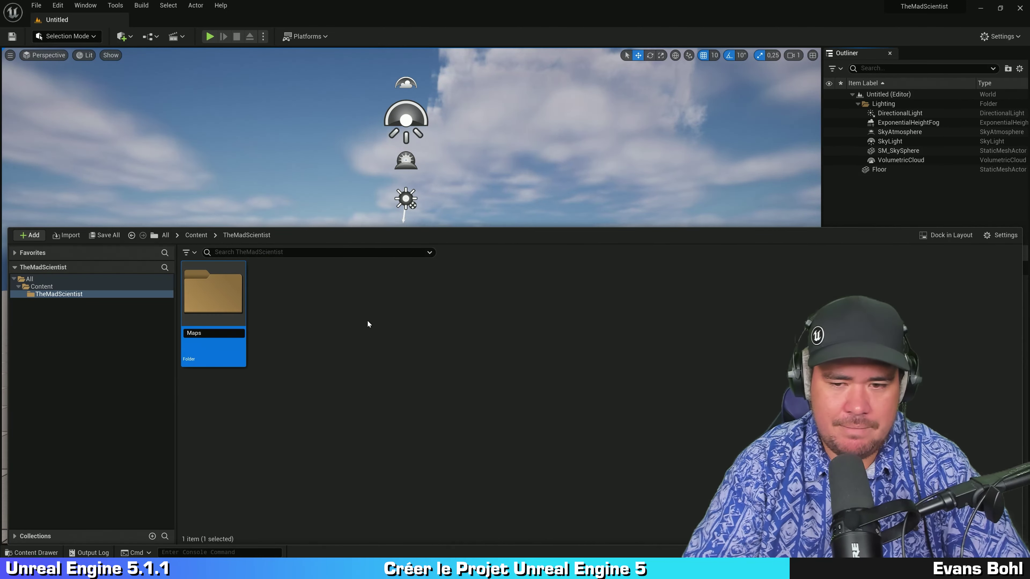
pyautogui.press('Return')
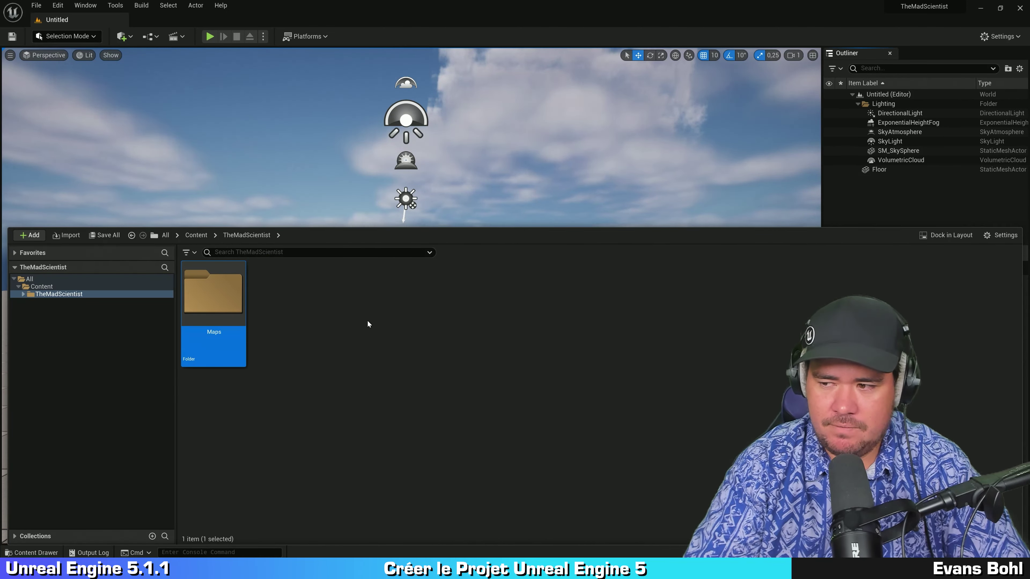
pyautogui.press('Return')
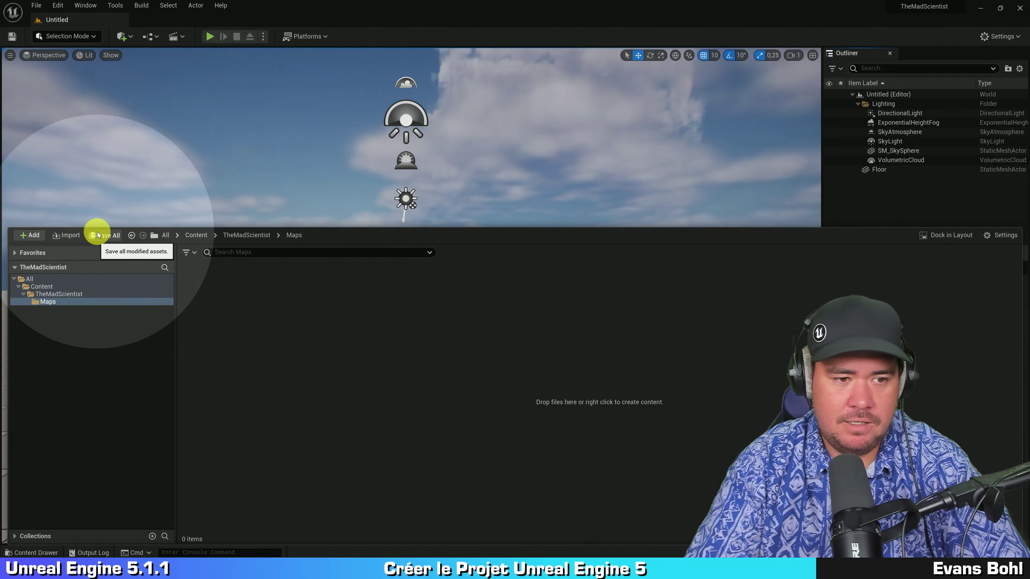
# - Save the current level as MainMap in TheMadScientist/Maps
pyautogui.click(113, 239)
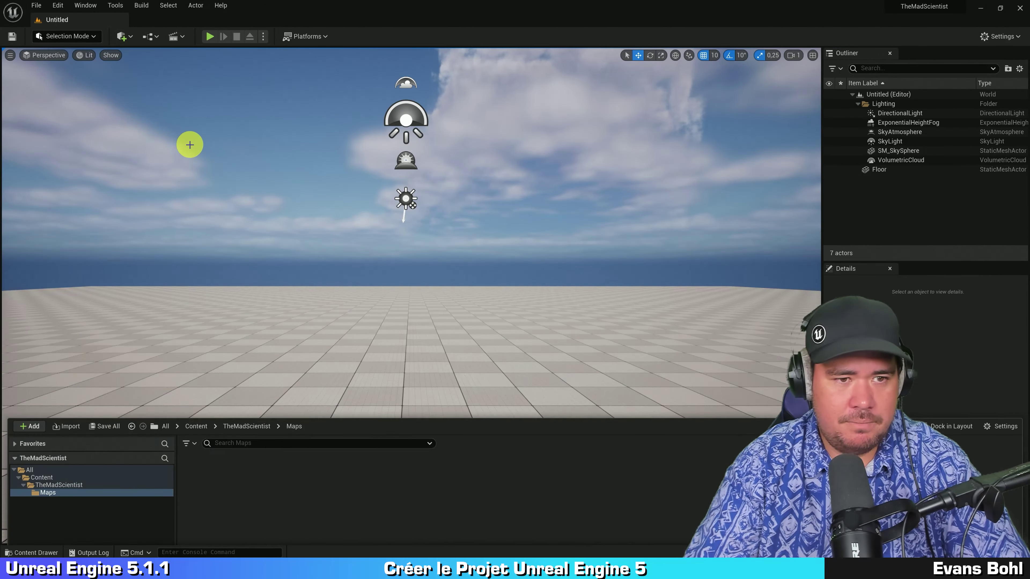
pyautogui.click(188, 142)
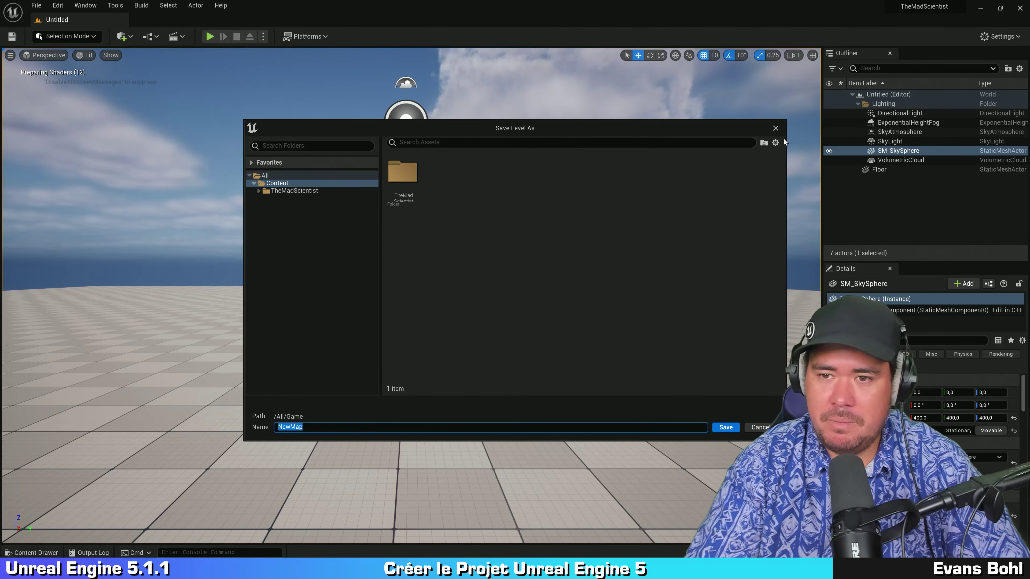
pyautogui.click(775, 128)
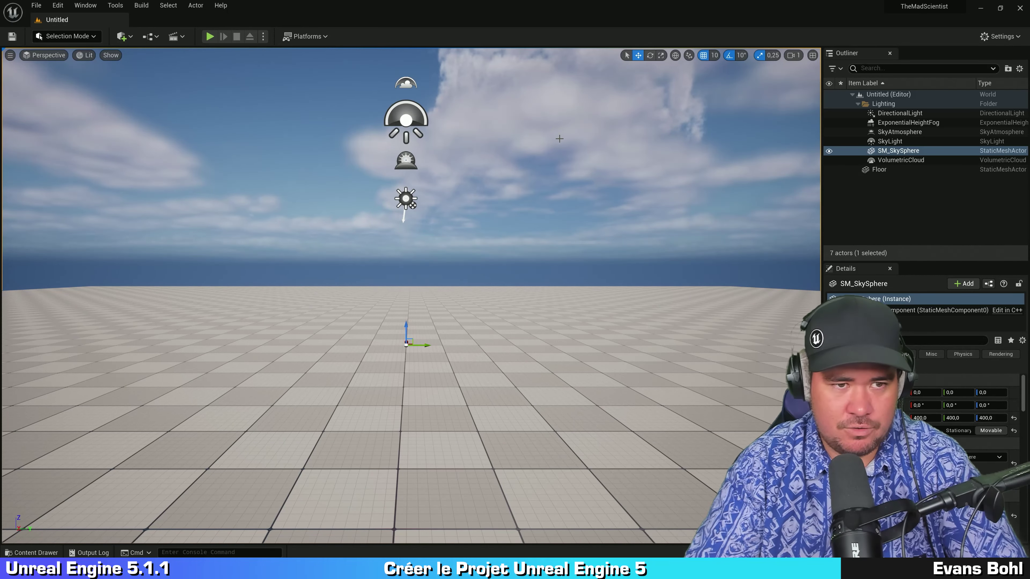
pyautogui.hotkey('ctrl', 'alt', 's')
pyautogui.click(499, 246)
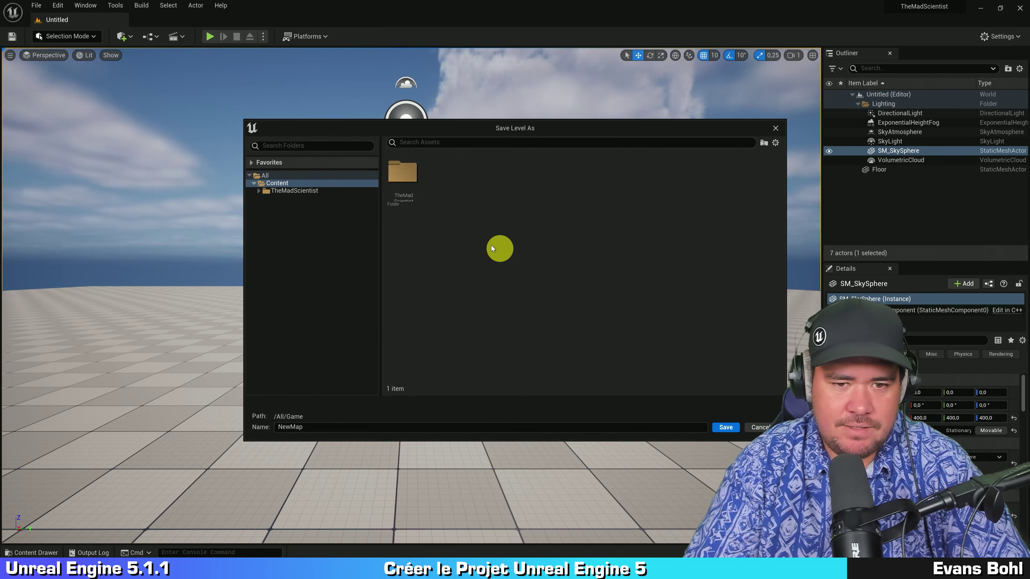
pyautogui.doubleClick(412, 178)
pyautogui.keyDown('ctrl'); pyautogui.scroll(2, 442, 195); pyautogui.keyUp('ctrl')
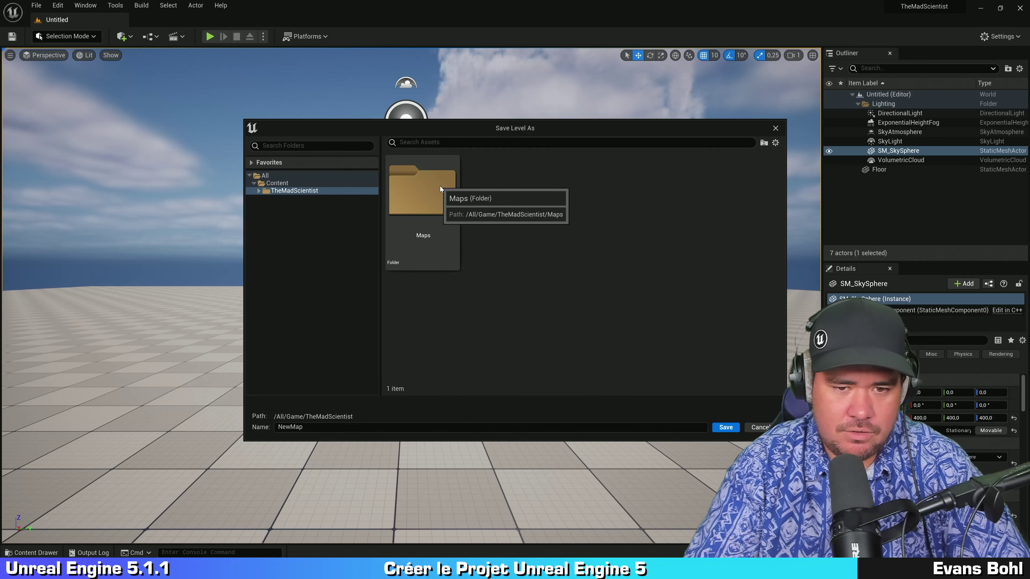
pyautogui.doubleClick(440, 187)
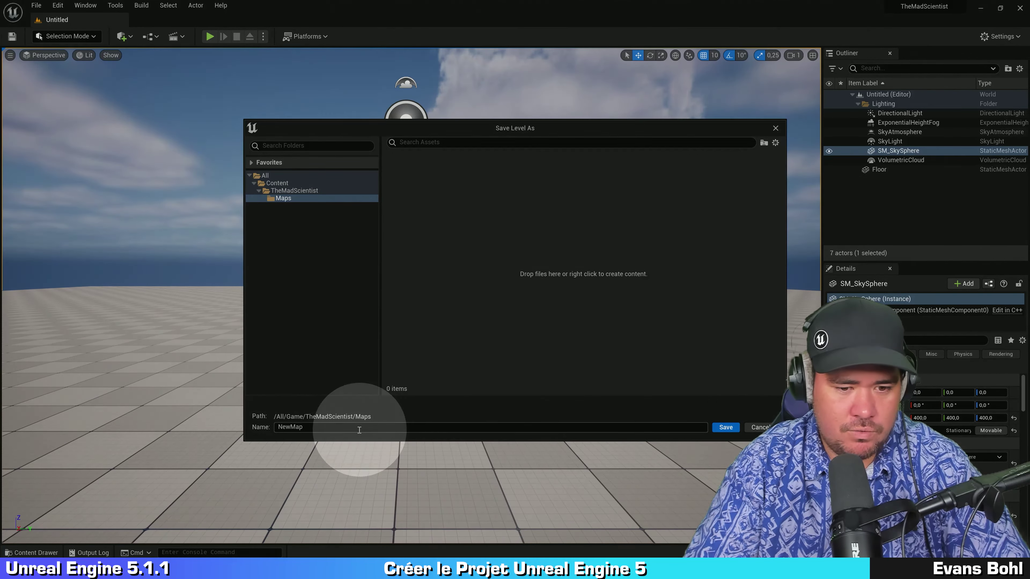
pyautogui.click(339, 428)
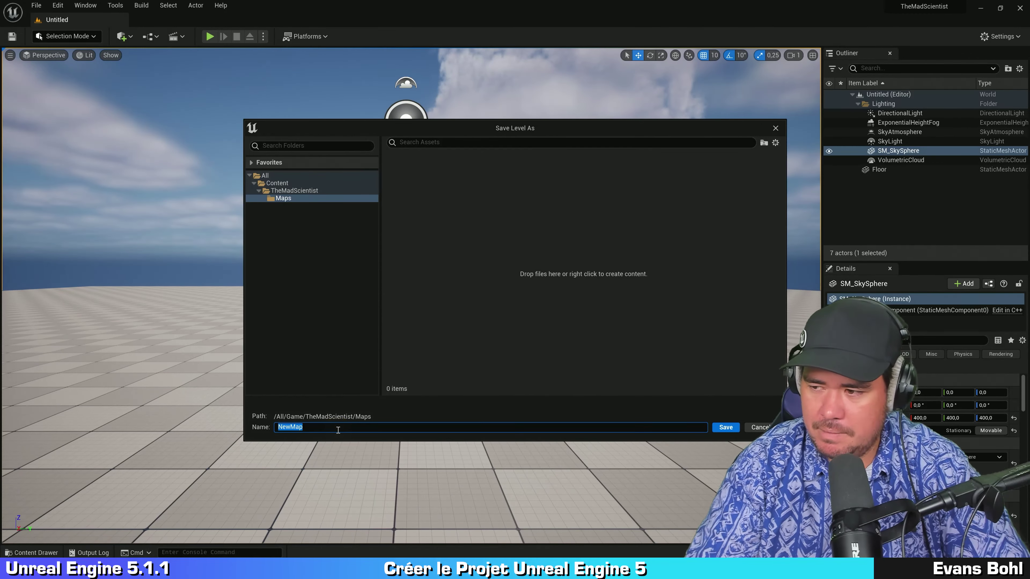
pyautogui.write('MainM')
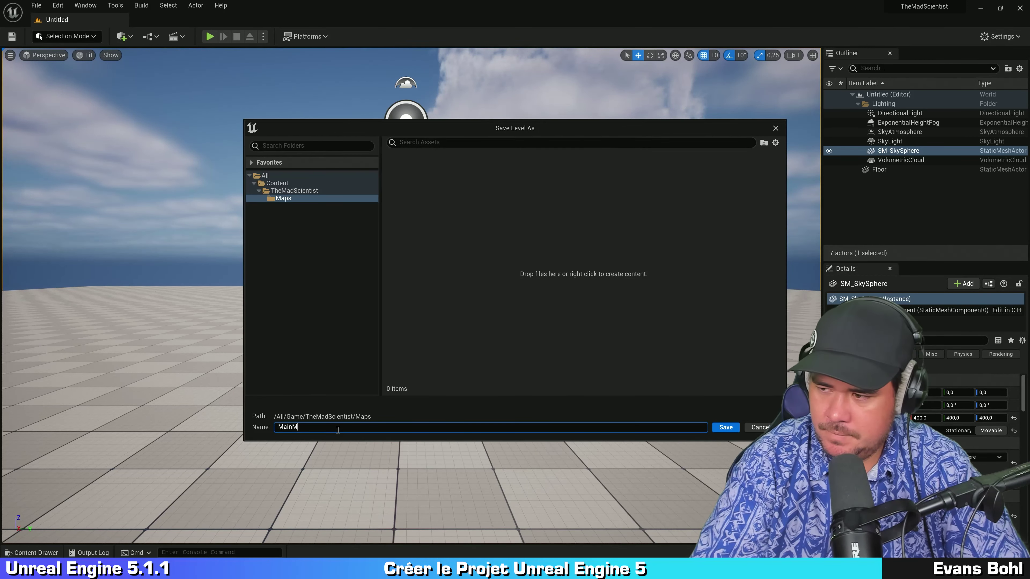
pyautogui.write('ap')
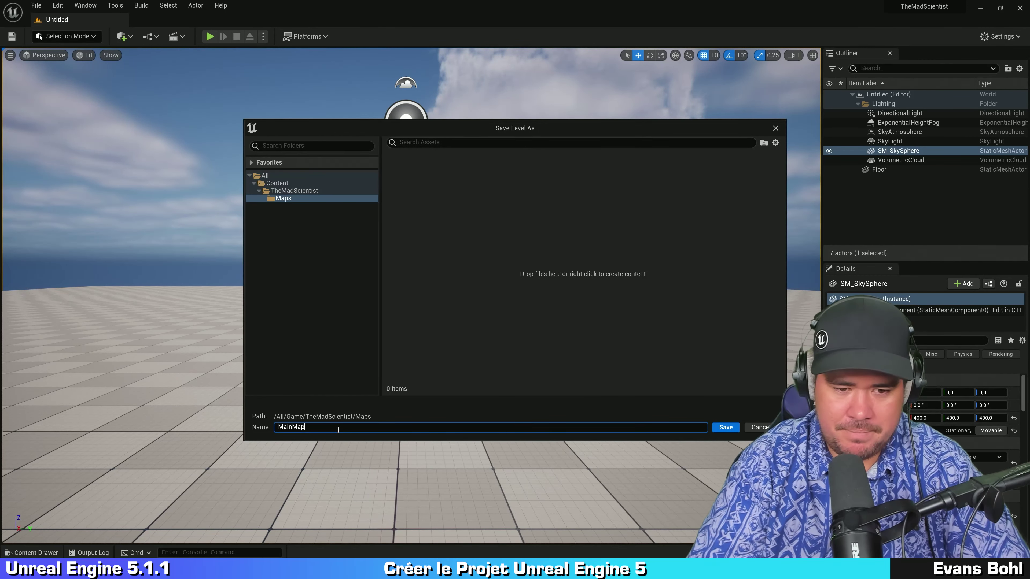
pyautogui.click(724, 429)
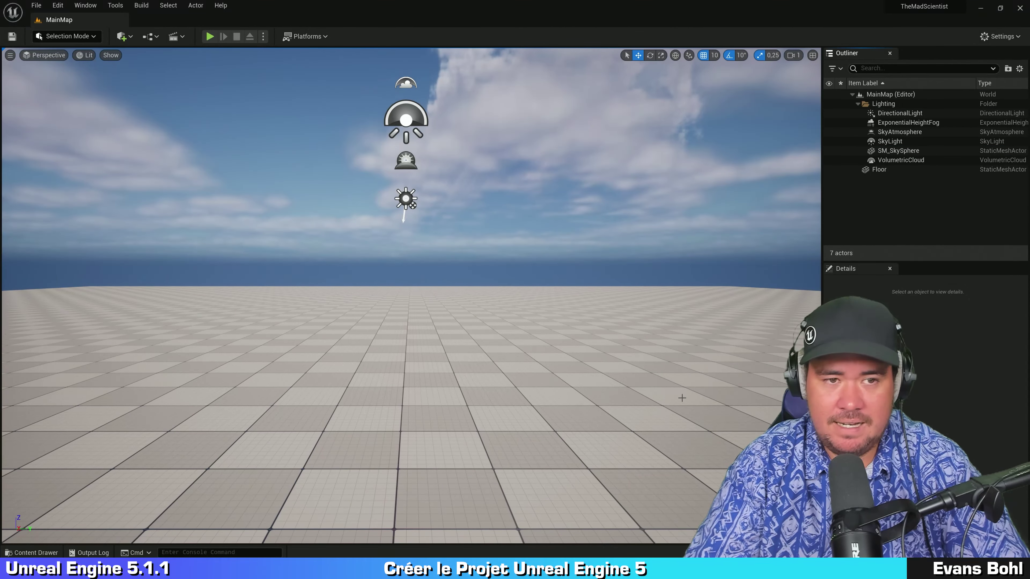
# - Check that the MainMap level asset appears in the Content Drawer
pyautogui.click(566, 162)
pyautogui.hotkey('ctrl', 'space')
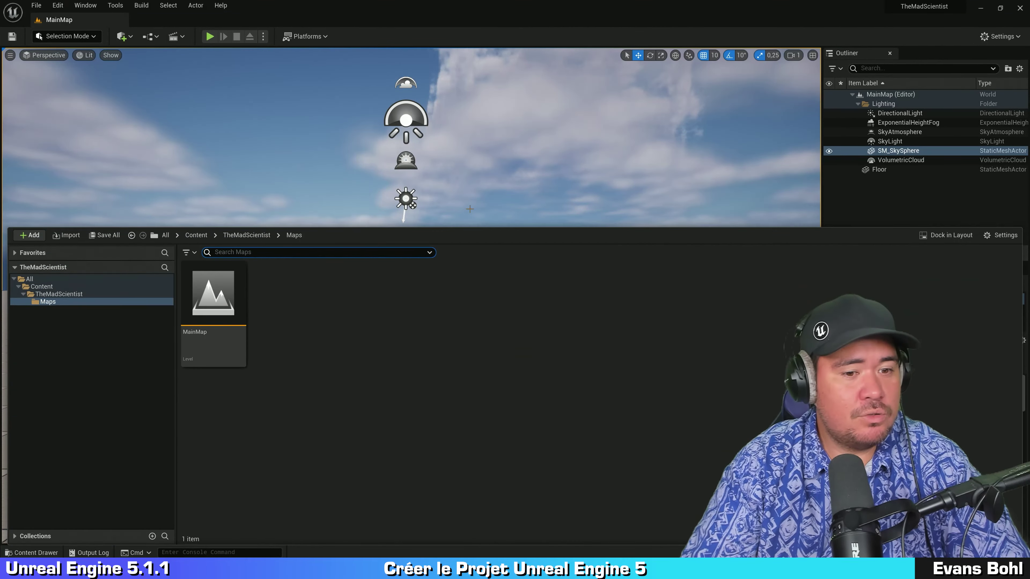
pyautogui.click(244, 317)
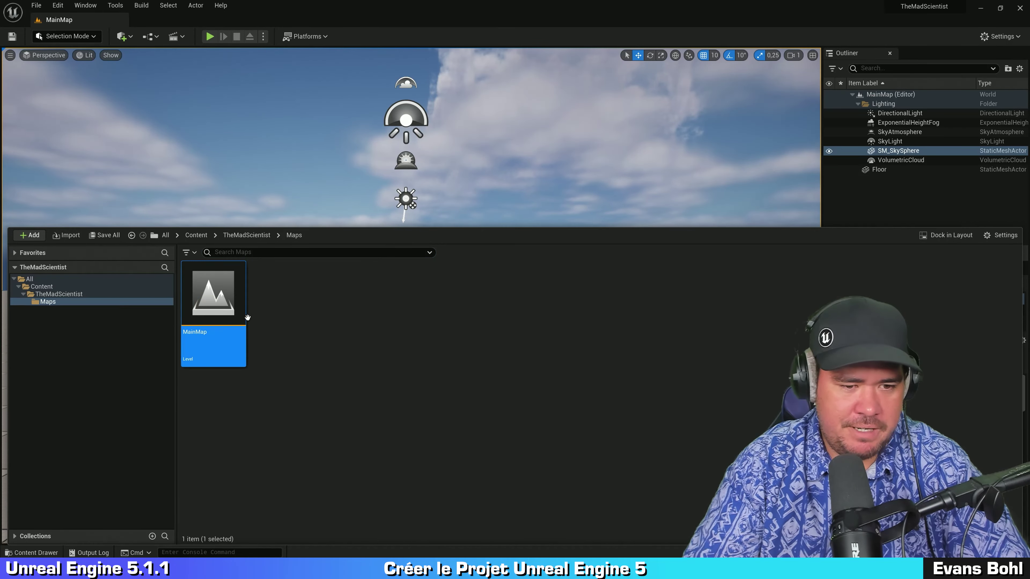
pyautogui.click(428, 325)
pyautogui.click(458, 106)
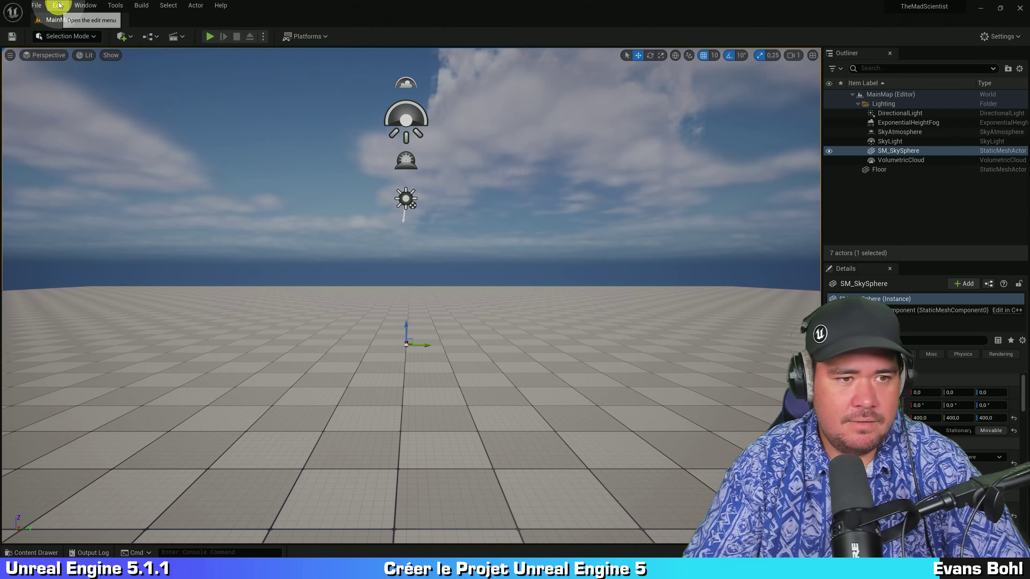
# - In Project Settings Maps & Modes, set Editor Startup Map and Game Default Map to MainMap
pyautogui.click(59, 5)
pyautogui.click(102, 146)
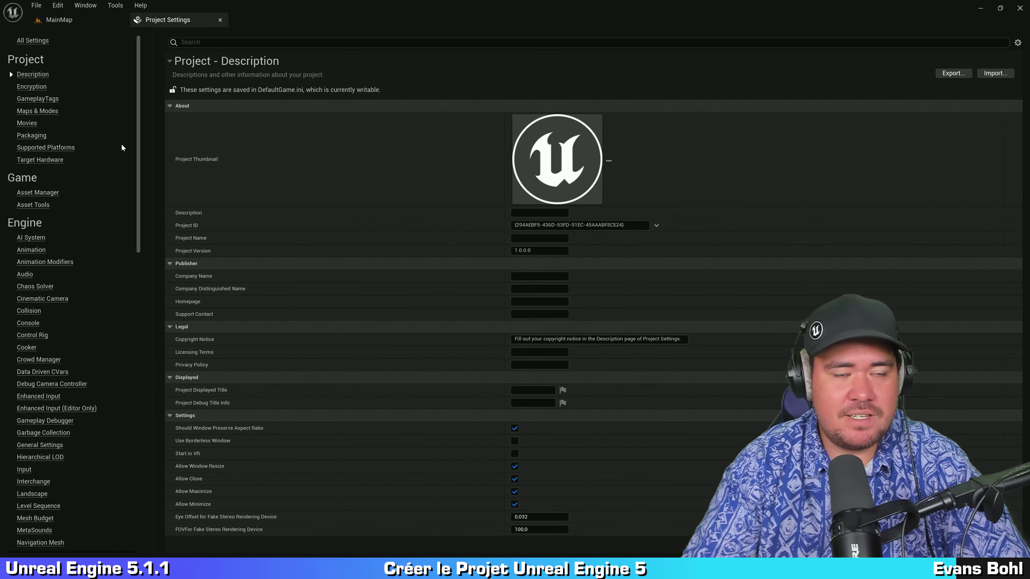
pyautogui.click(122, 145)
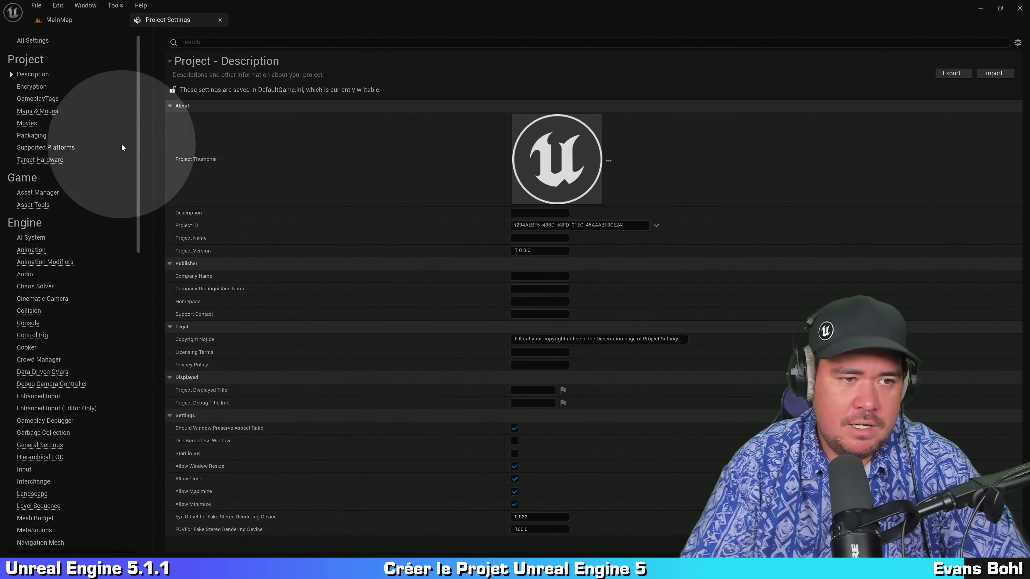
pyautogui.click(45, 111)
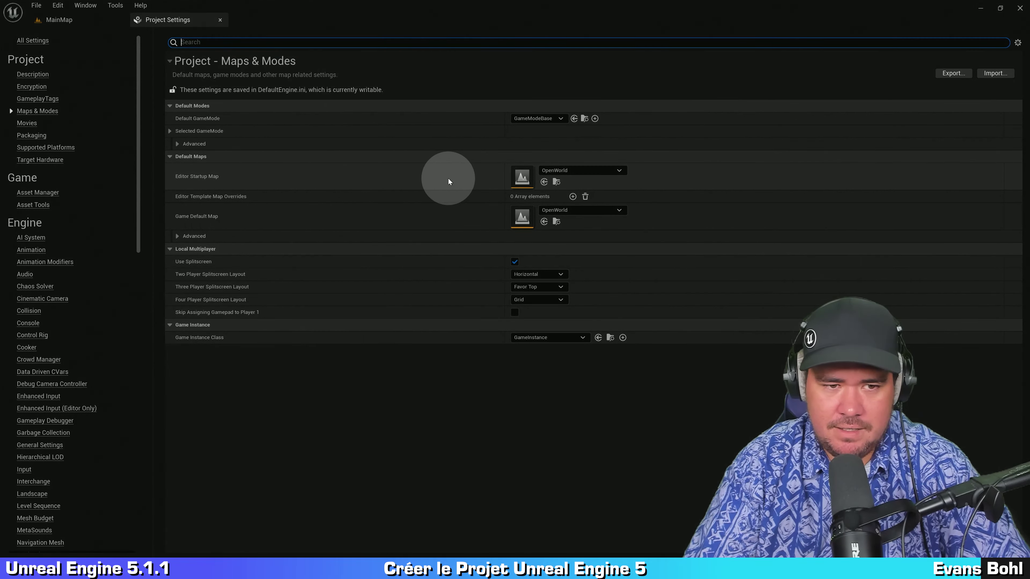
pyautogui.click(584, 171)
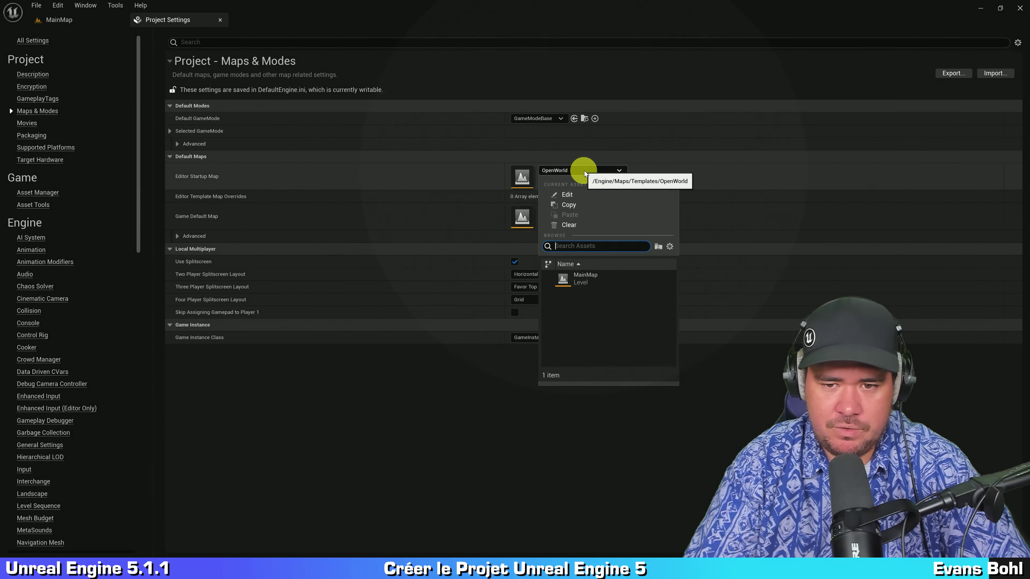
pyautogui.click(603, 284)
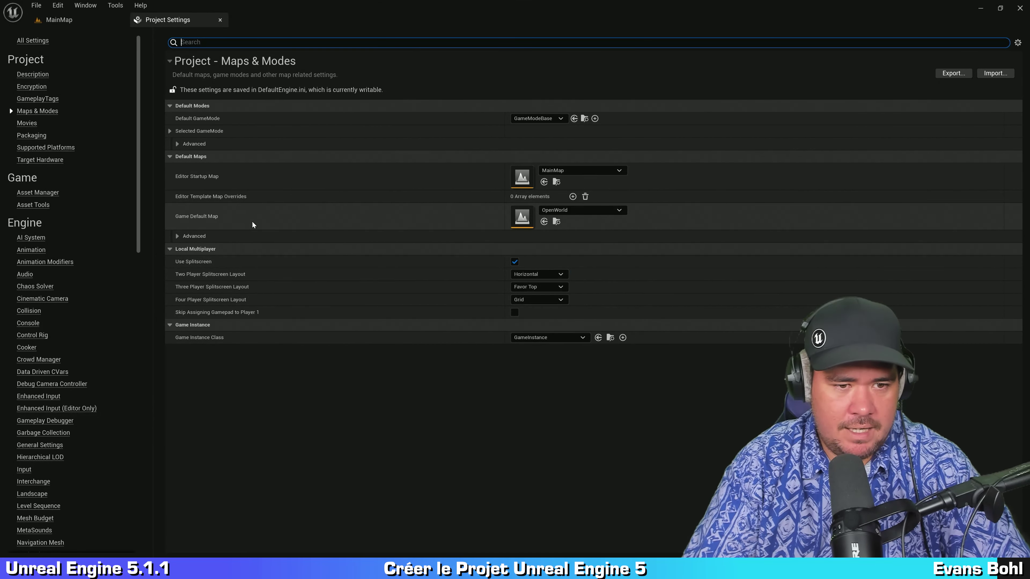
pyautogui.click(227, 224)
pyautogui.click(346, 229)
pyautogui.click(596, 216)
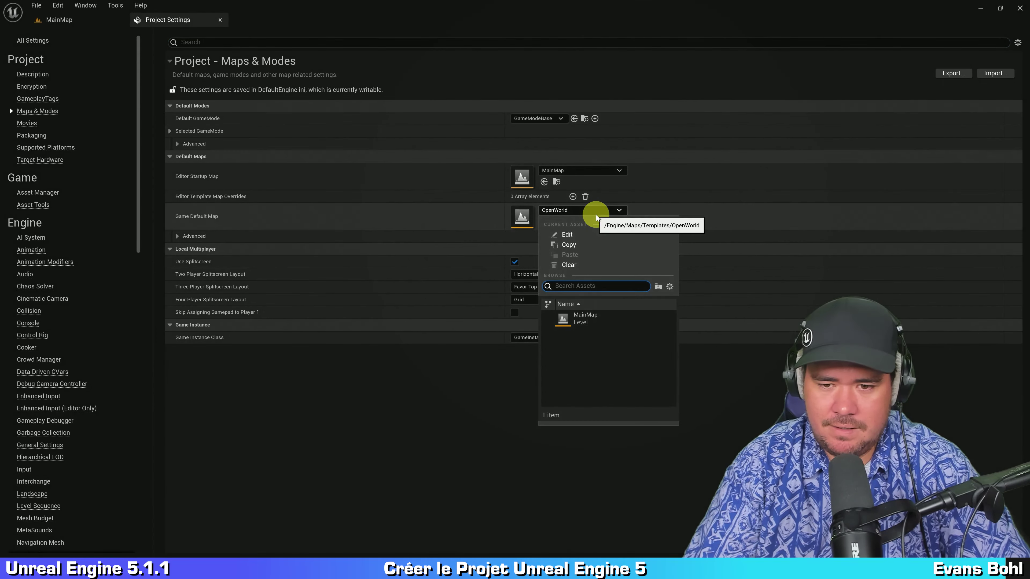
pyautogui.click(595, 317)
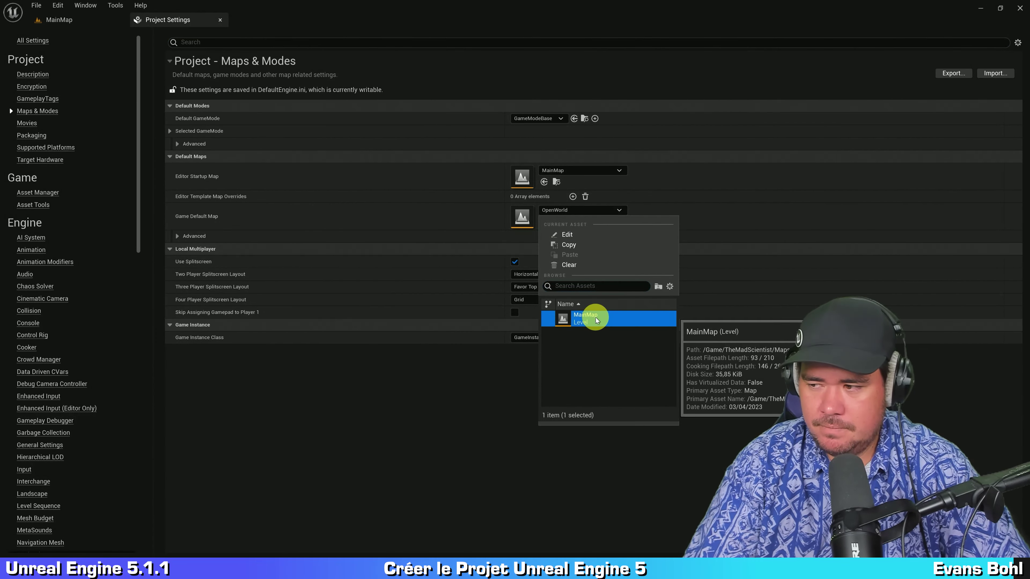
pyautogui.click(514, 434)
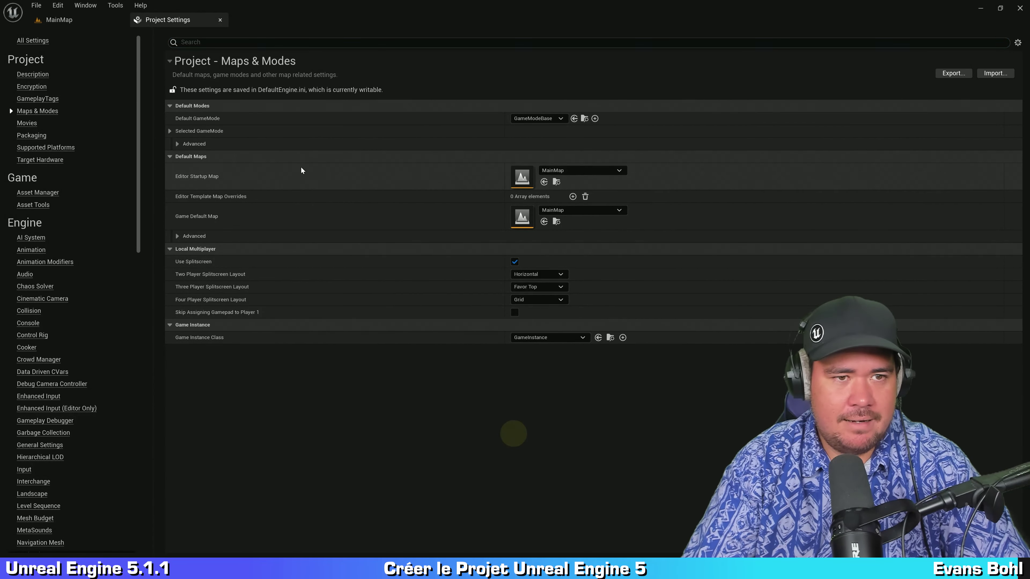
pyautogui.click(220, 21)
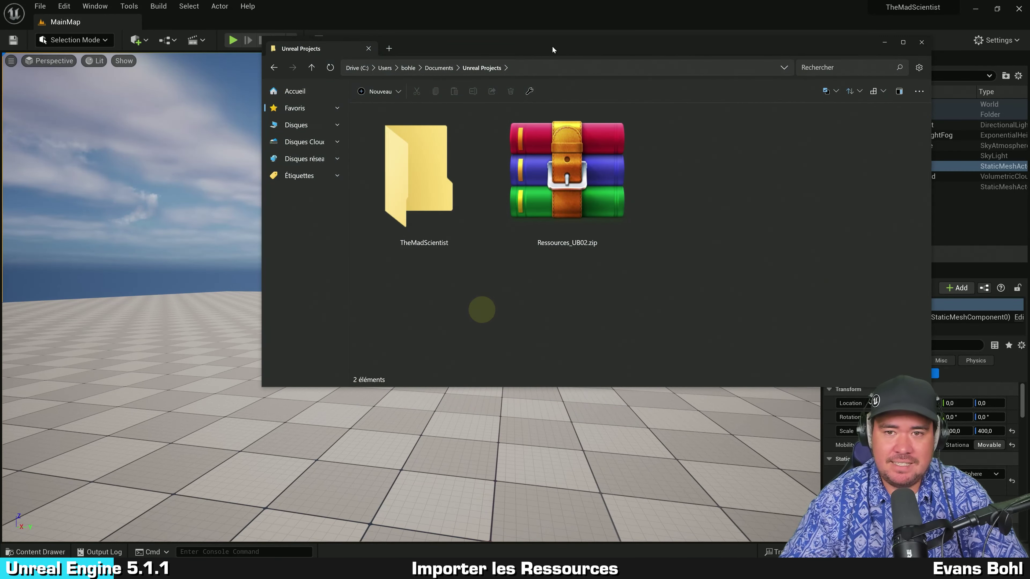
# - Extract Ressources_UB02.zip here with WinRAR inside Unreal Projects
pyautogui.moveTo(553, 49); pyautogui.dragTo(425, 65)
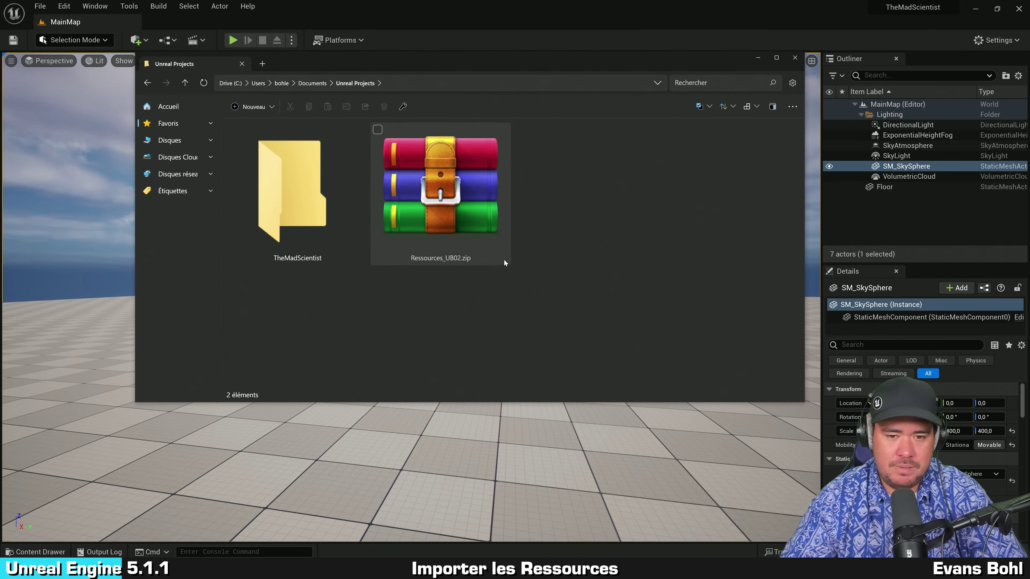
pyautogui.keyDown('ctrl'); pyautogui.scroll(1, 532, 284); pyautogui.keyUp('ctrl')
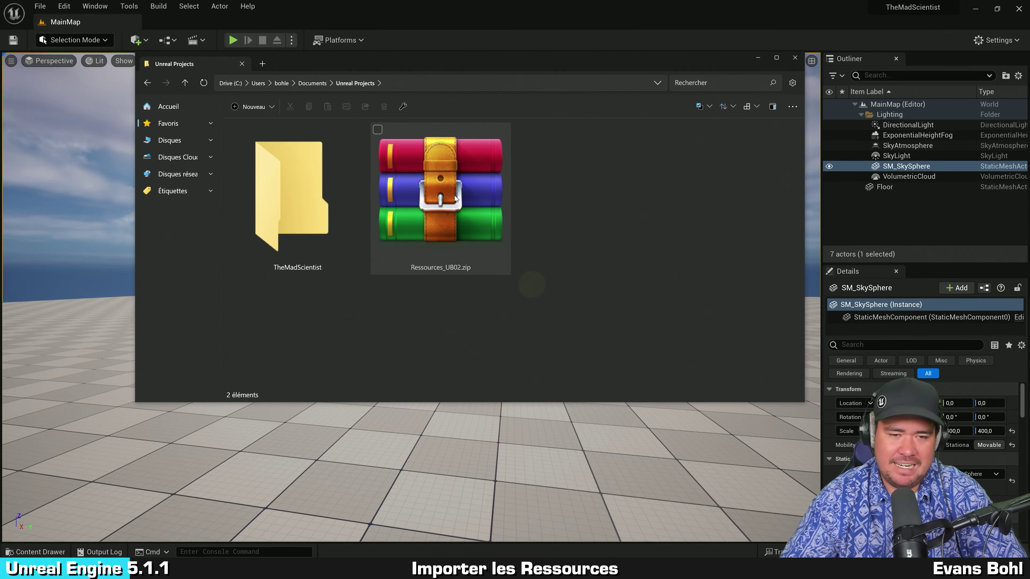
pyautogui.rightClick(418, 157)
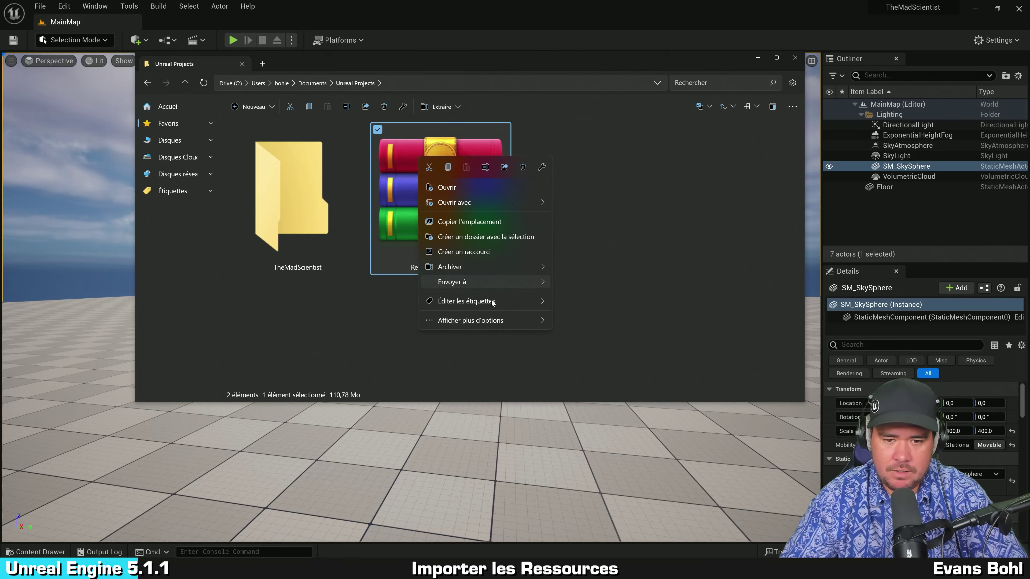
pyautogui.click(490, 324)
pyautogui.click(608, 178)
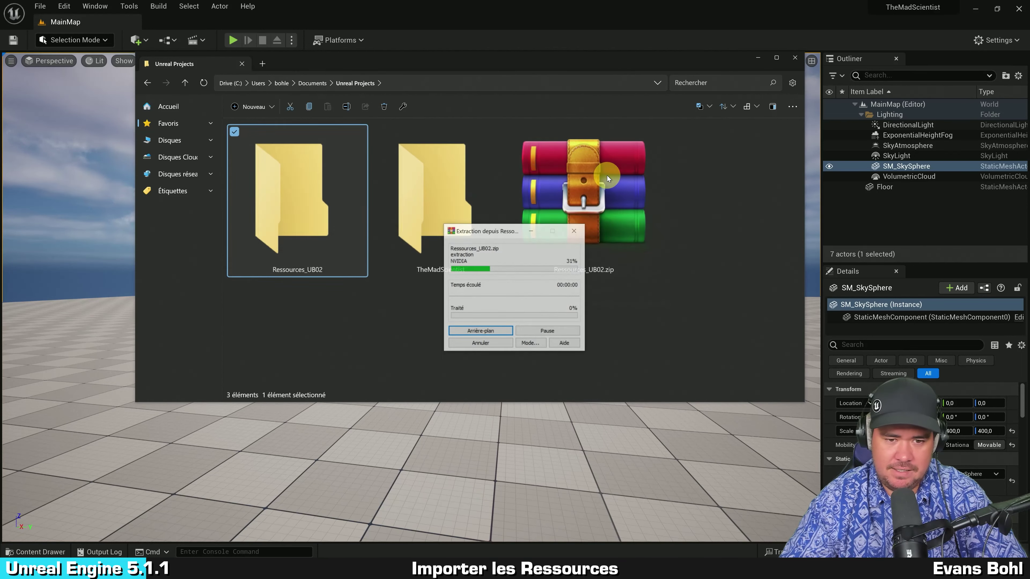
pyautogui.click(347, 326)
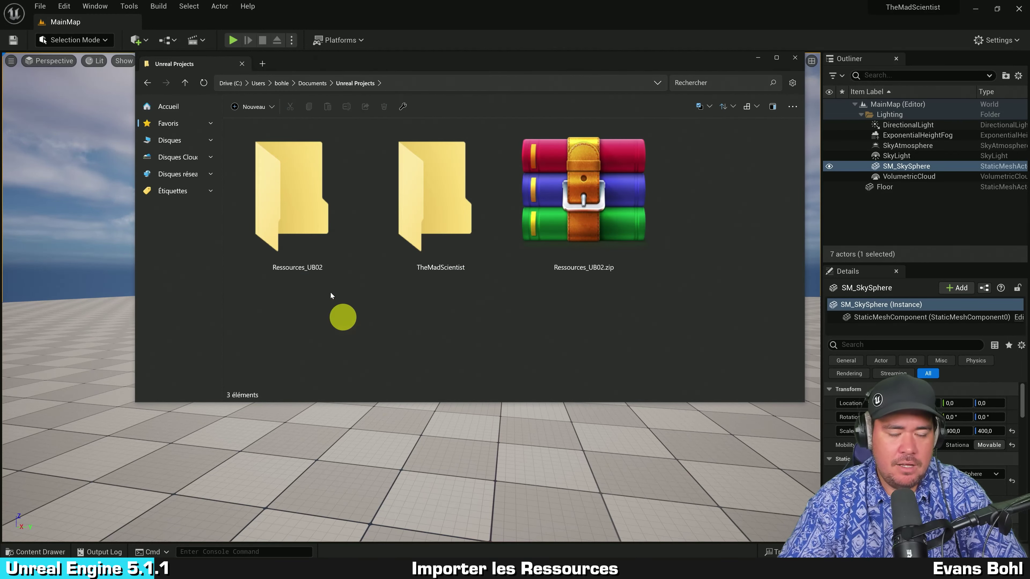
# - Browse the Art subfolders Character, Interactables/Crate and LevelProps in Ressources_UB02
pyautogui.click(312, 219)
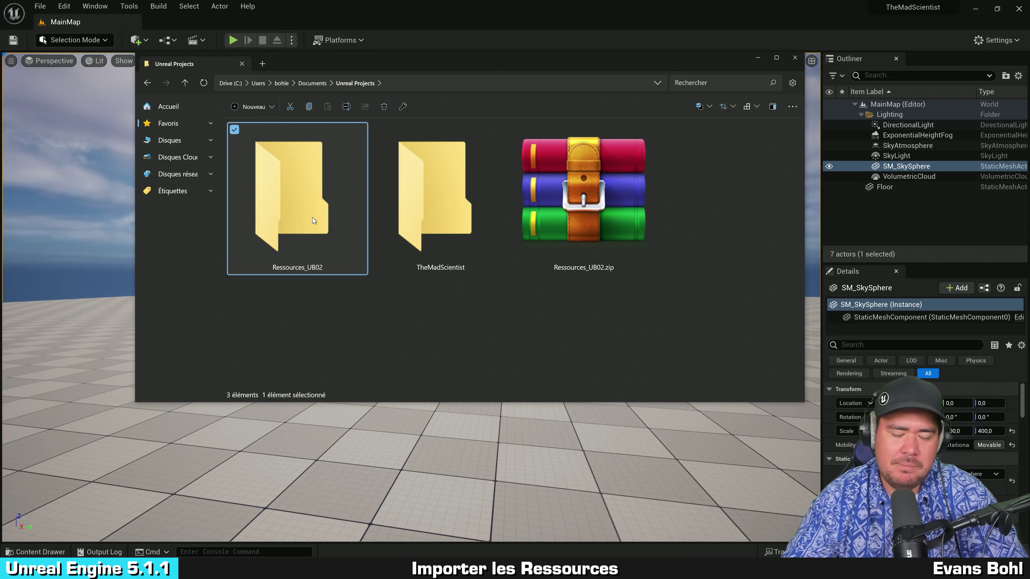
pyautogui.doubleClick(302, 207)
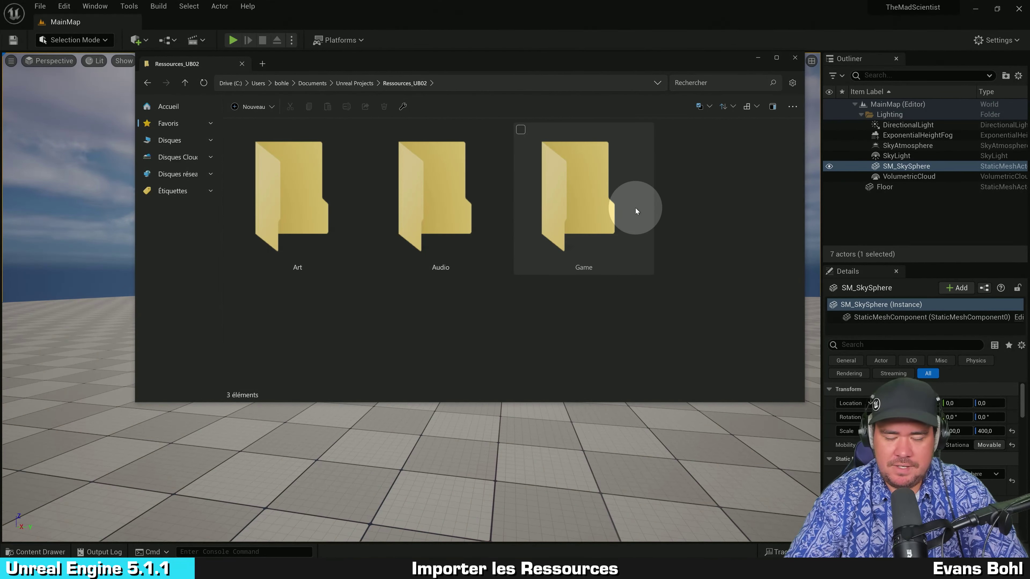
pyautogui.doubleClick(299, 183)
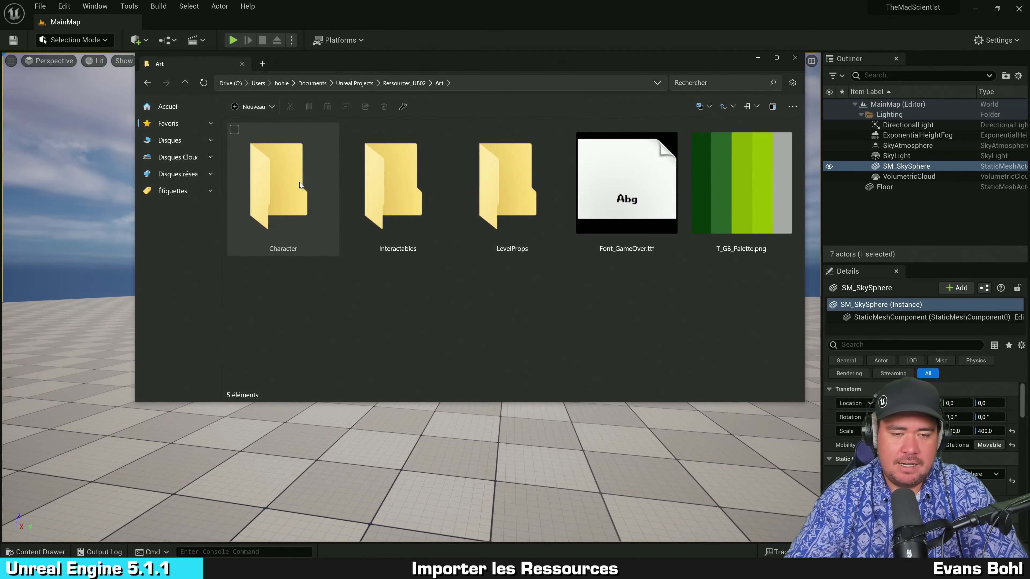
pyautogui.doubleClick(299, 182)
pyautogui.hotkey('alt', 'Up')
pyautogui.doubleClick(421, 187)
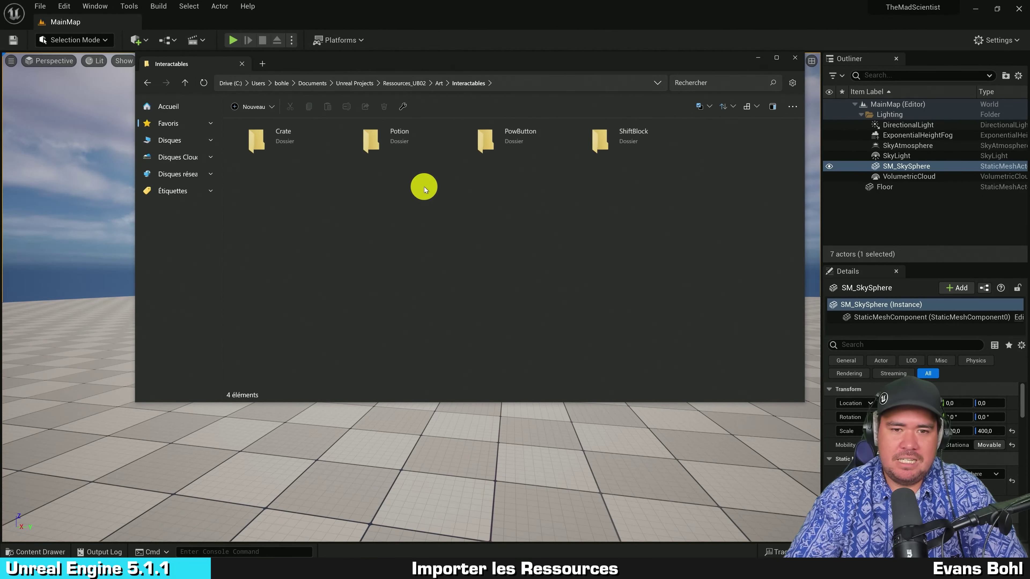
pyautogui.doubleClick(289, 146)
pyautogui.hotkey('alt', 'Up')
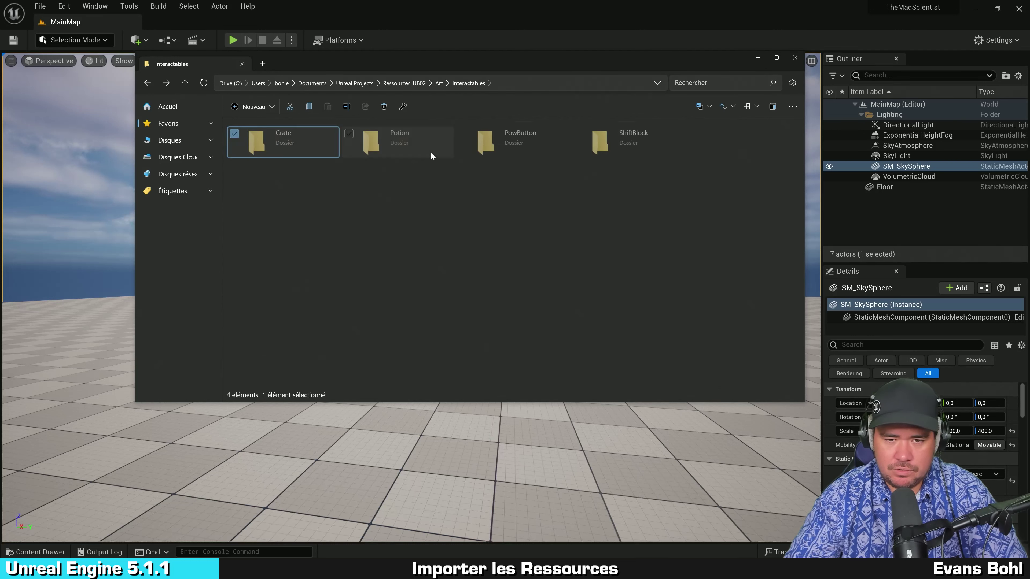
pyautogui.hotkey('alt', 'Up')
pyautogui.click(476, 355)
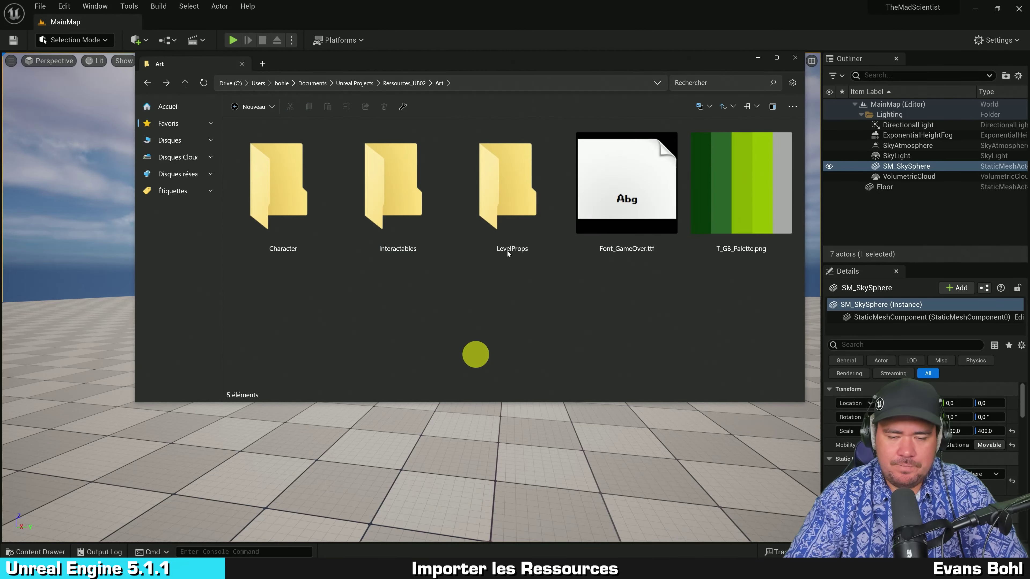
pyautogui.doubleClick(511, 197)
pyautogui.click(415, 203)
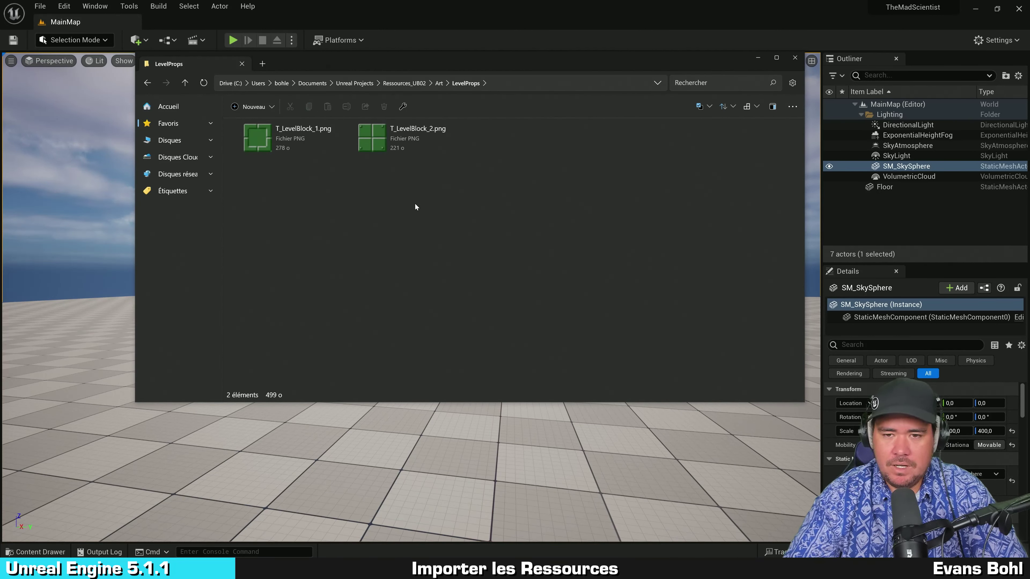
pyautogui.hotkey('alt', 'Left')
pyautogui.click(470, 337)
# - Inspect Font_GameOver.ttf and view T_GB_Palette.png in Photos
pyautogui.click(653, 207)
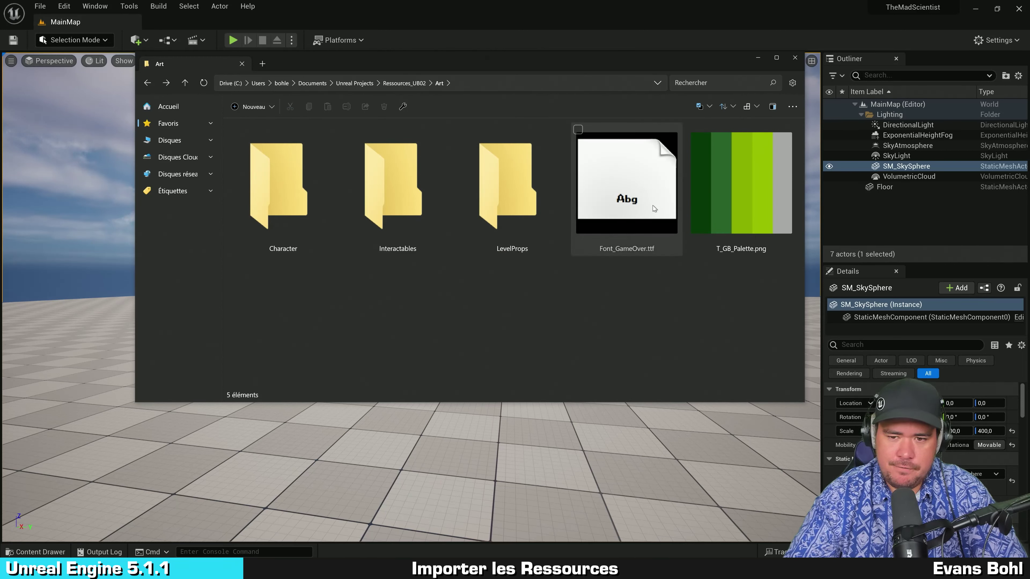
pyautogui.click(653, 207)
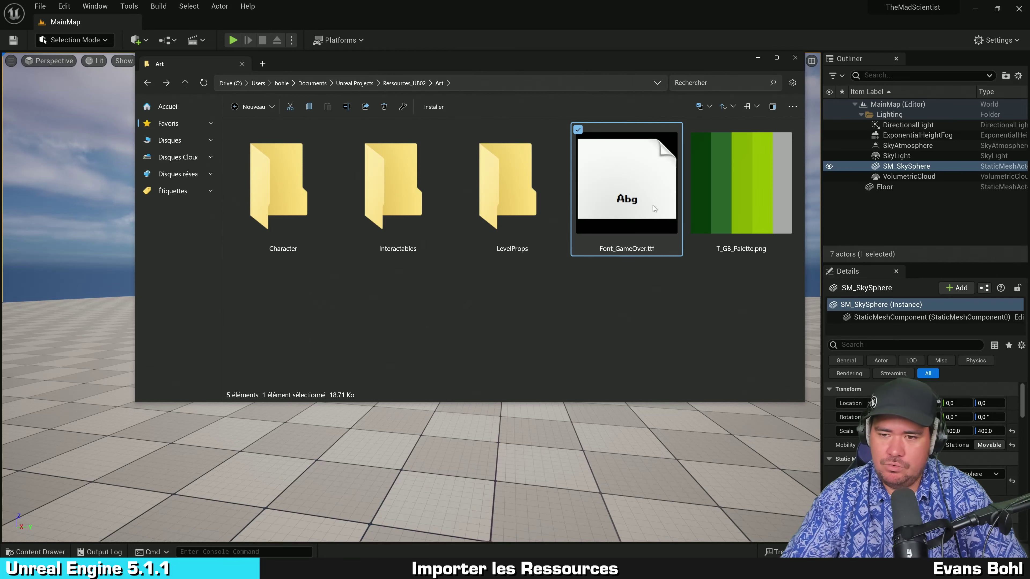
pyautogui.click(645, 331)
pyautogui.click(762, 197)
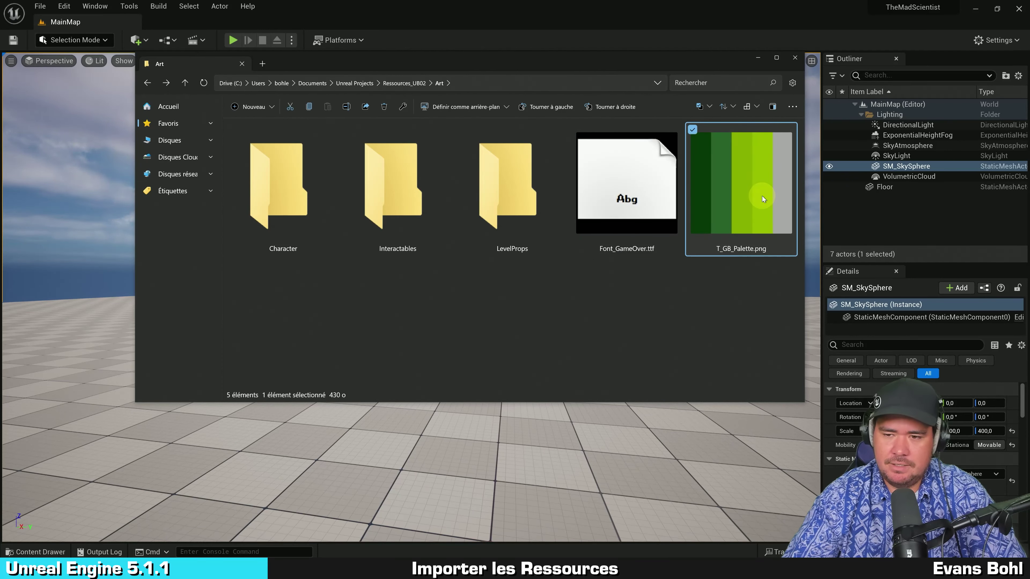
pyautogui.doubleClick(762, 196)
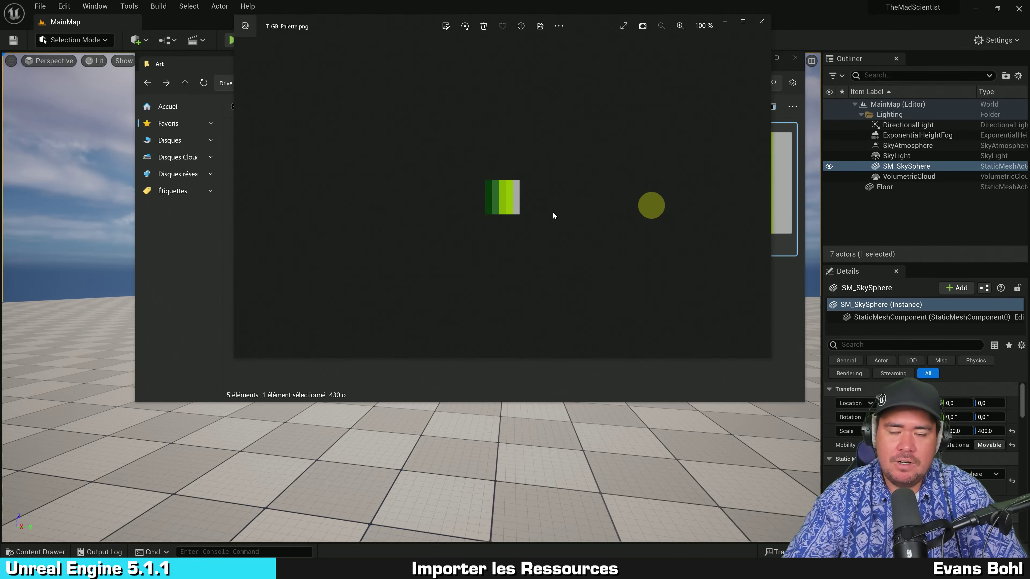
pyautogui.doubleClick(516, 212)
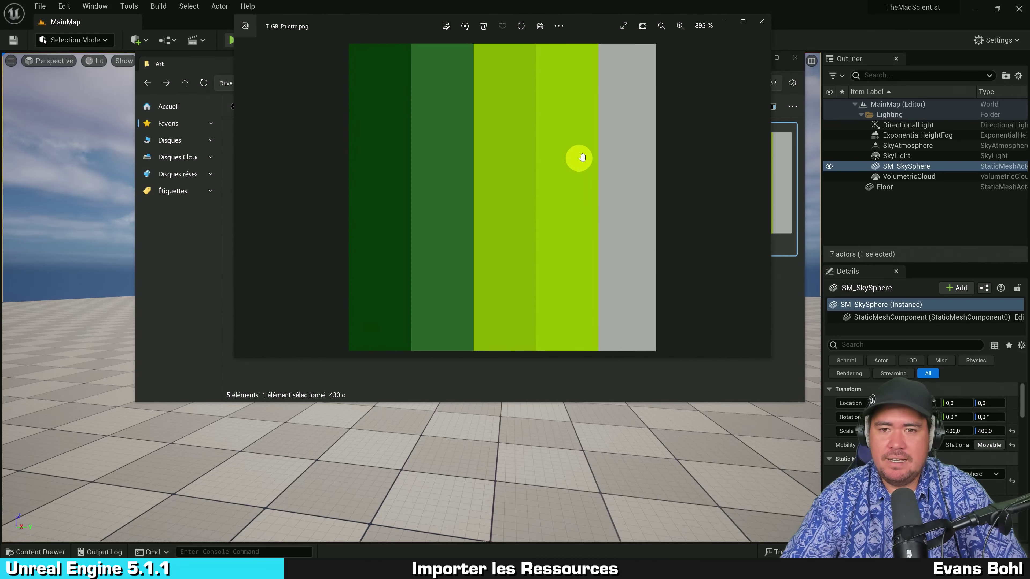
pyautogui.click(761, 21)
pyautogui.click(372, 321)
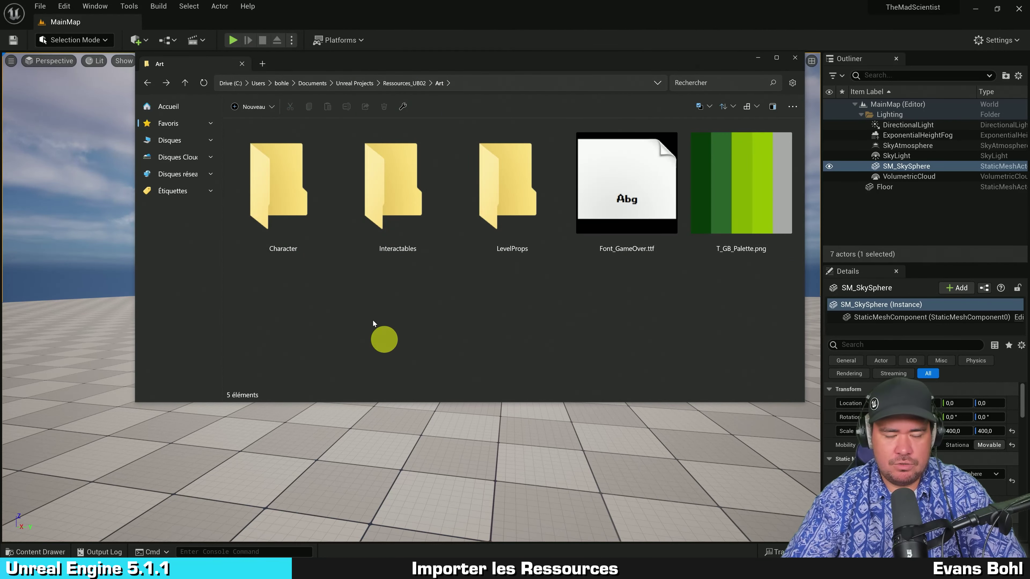
pyautogui.press('BackSpace')
pyautogui.click(420, 312)
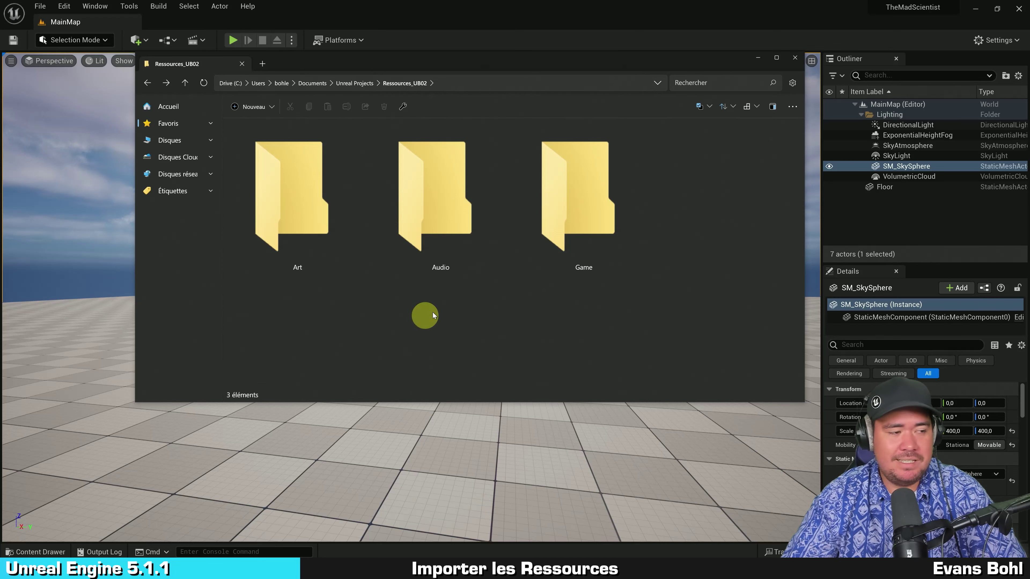
# - Look through the Audio and Game folders, then return to the Unreal editor
pyautogui.doubleClick(452, 224)
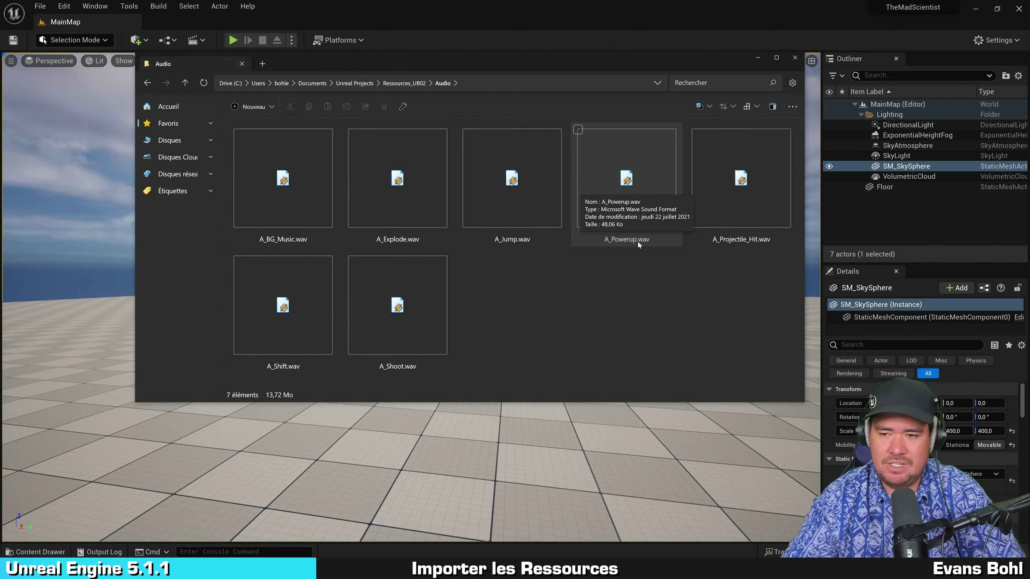
pyautogui.hotkey('alt', 'Left')
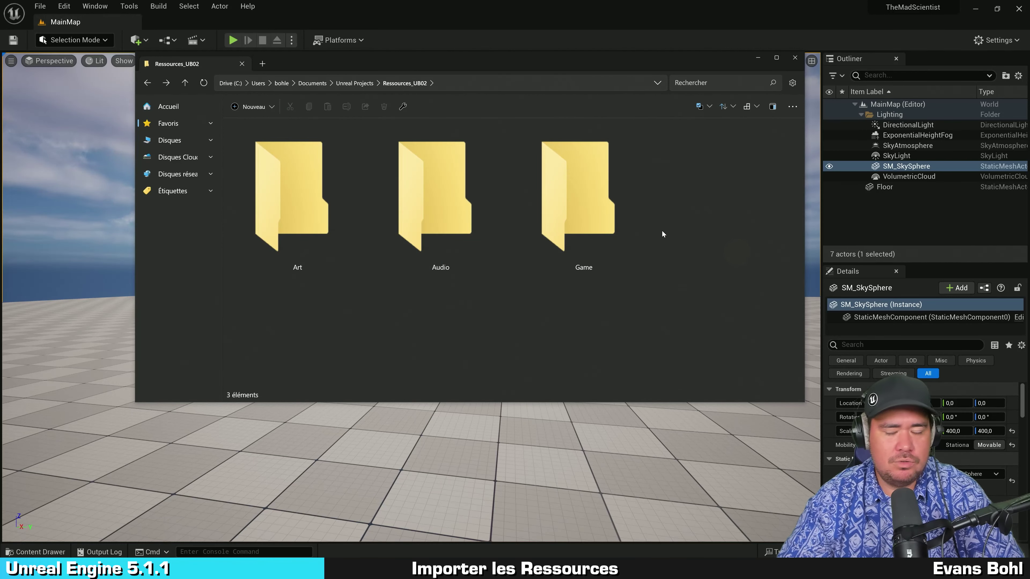
pyautogui.doubleClick(595, 210)
pyautogui.click(459, 238)
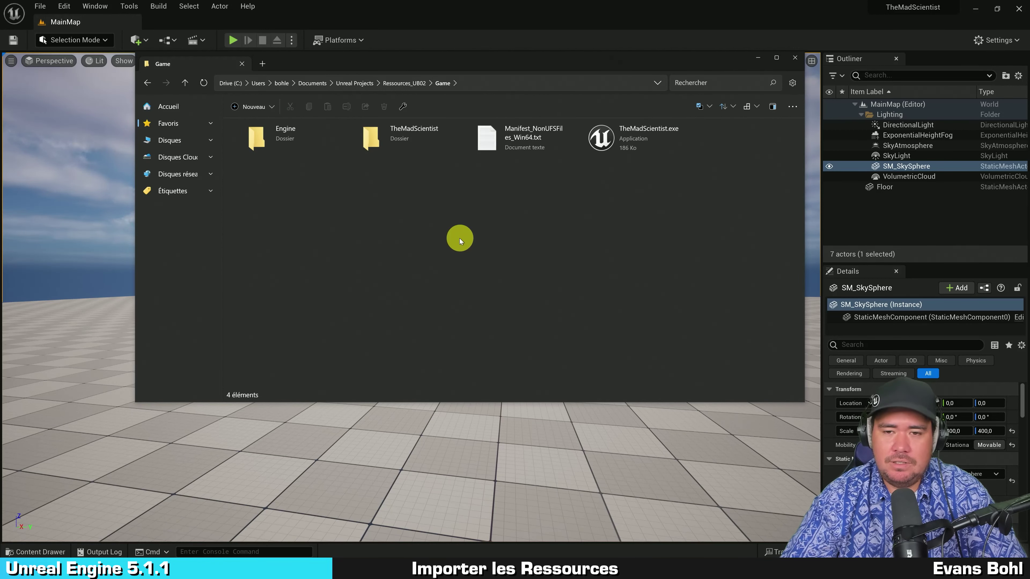
pyautogui.click(570, 207)
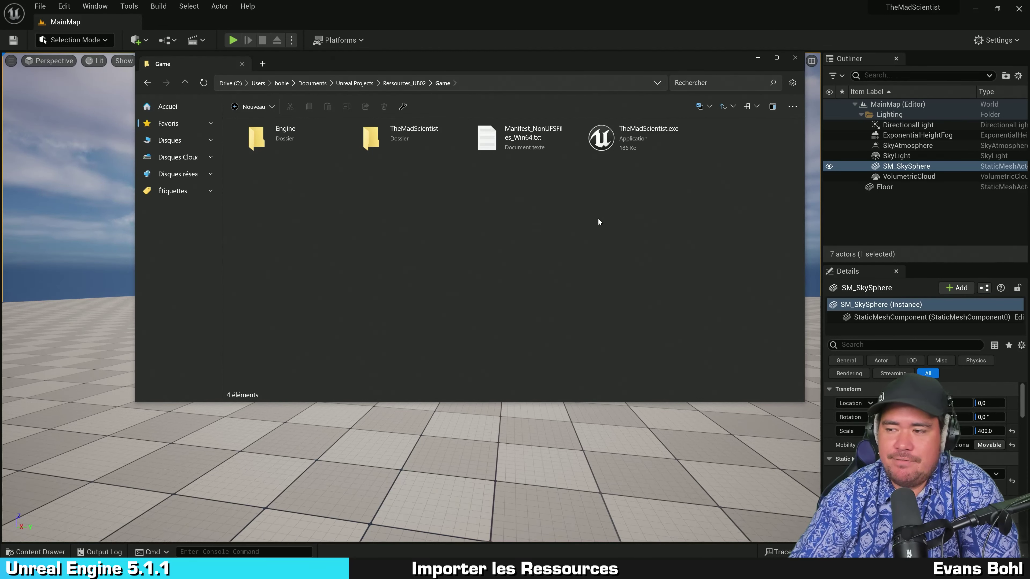
pyautogui.hotkey('alt', 'Left')
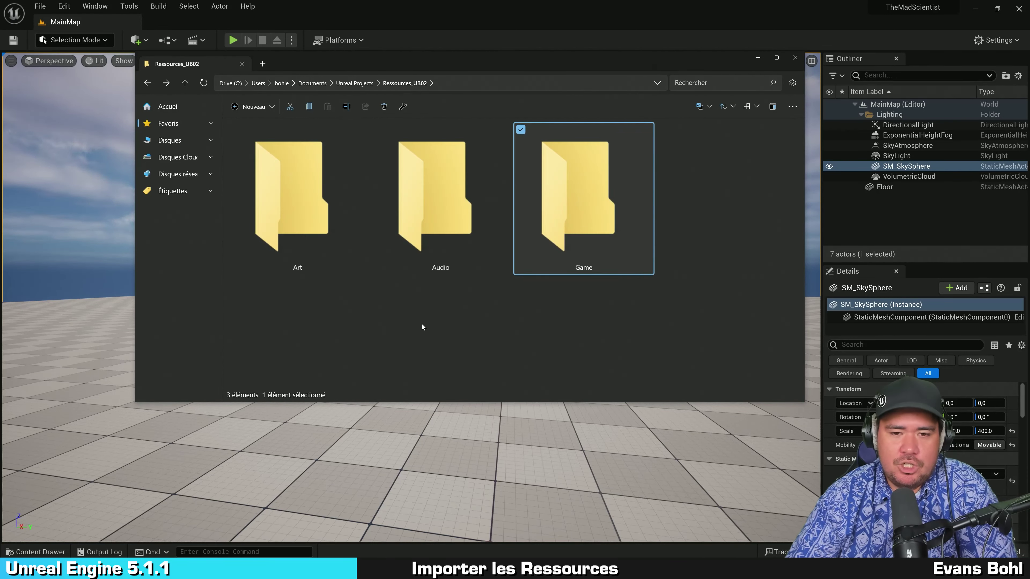
pyautogui.click(383, 18)
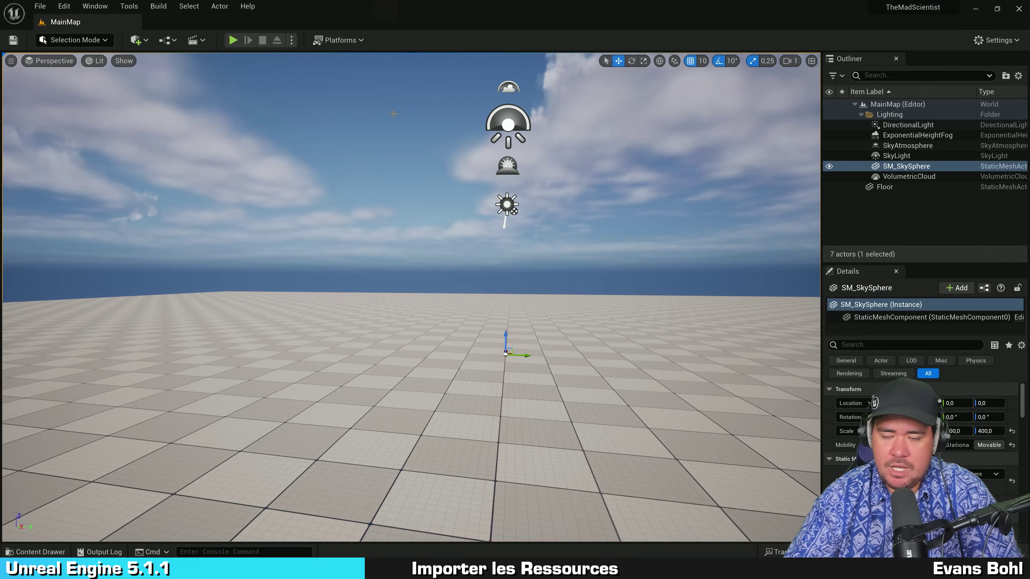
# - Dock the Content Drawer in the layout at TheMadScientist, then switch back to File Explorer
pyautogui.hotkey('ctrl', 'space')
pyautogui.click(440, 329)
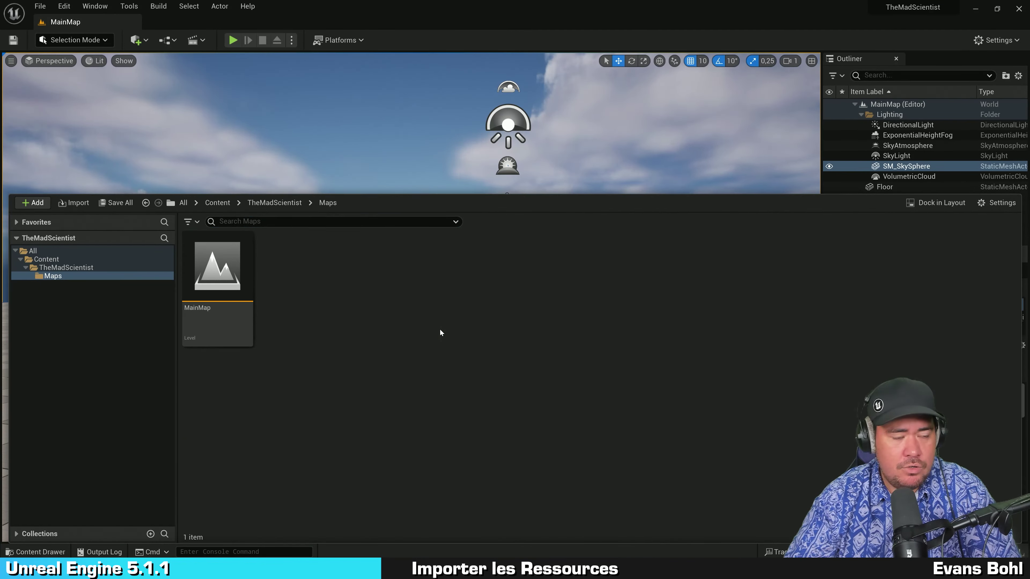
pyautogui.click(440, 331)
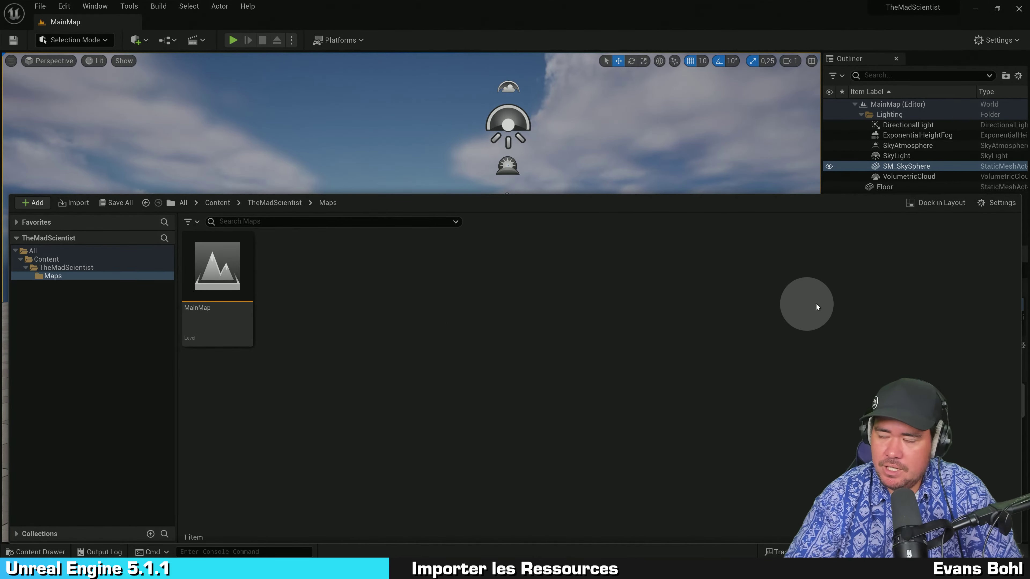
pyautogui.click(940, 203)
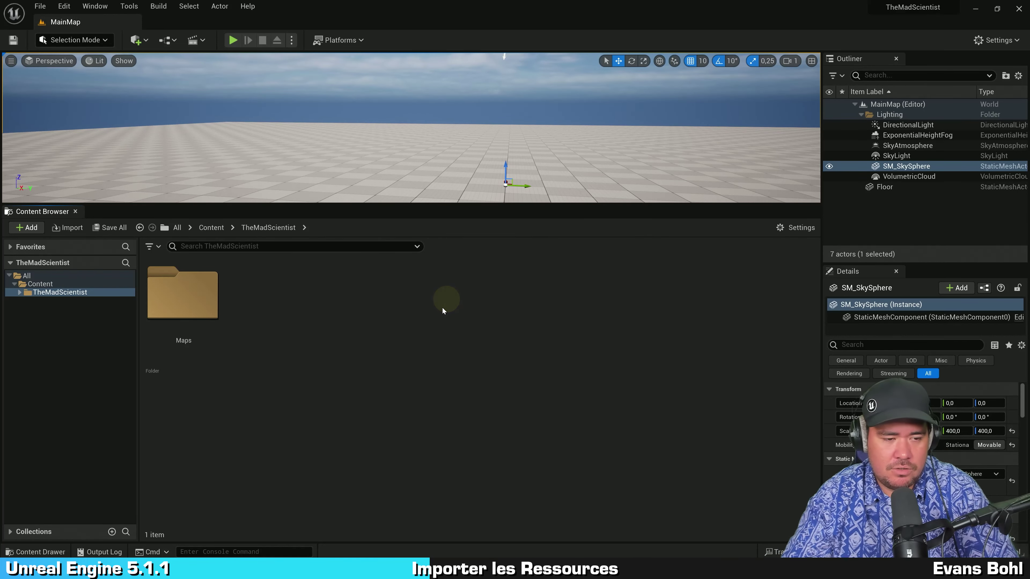
pyautogui.click(40, 284)
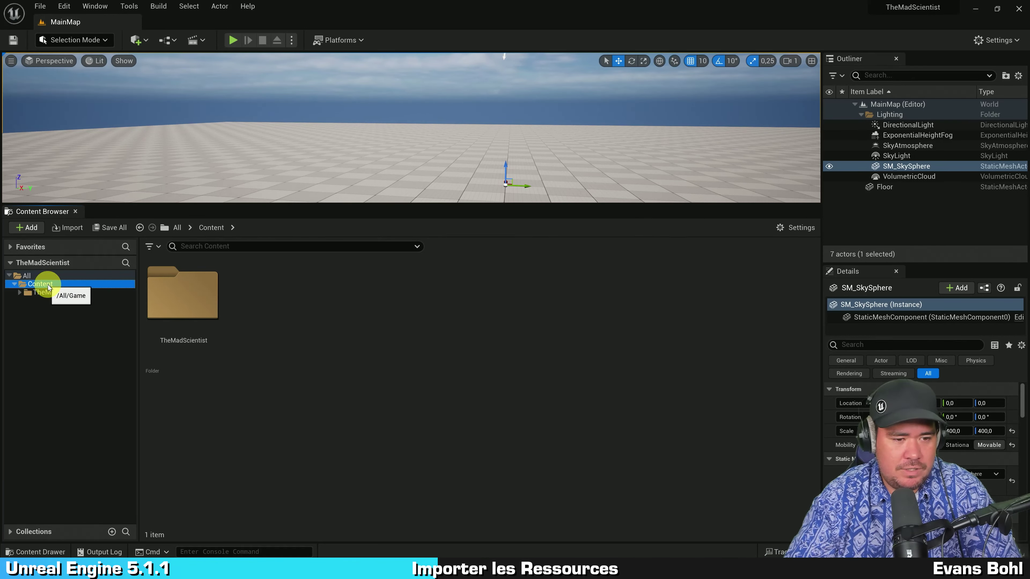
pyautogui.doubleClick(172, 293)
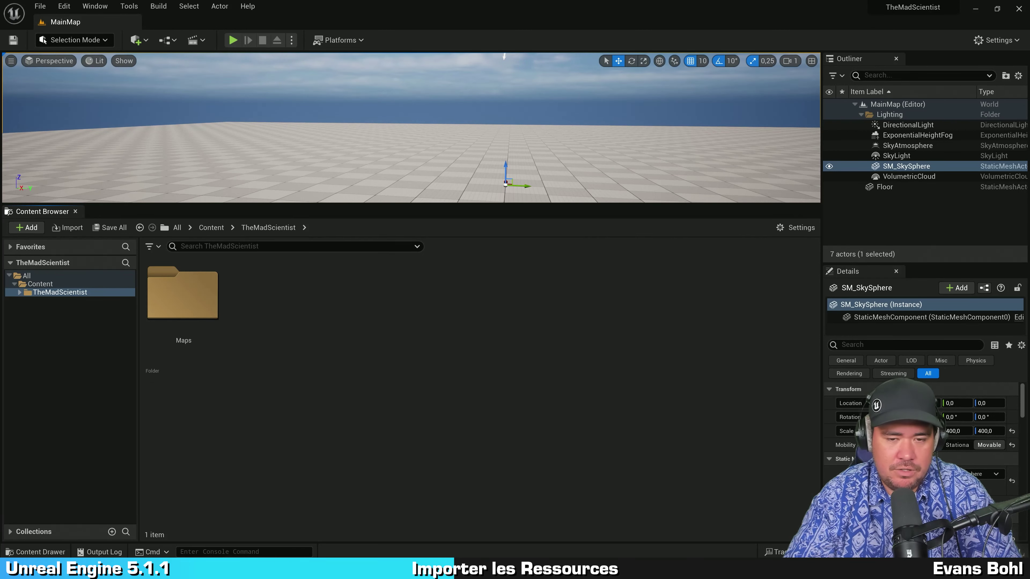
pyautogui.hotkey('alt', 'Tab')
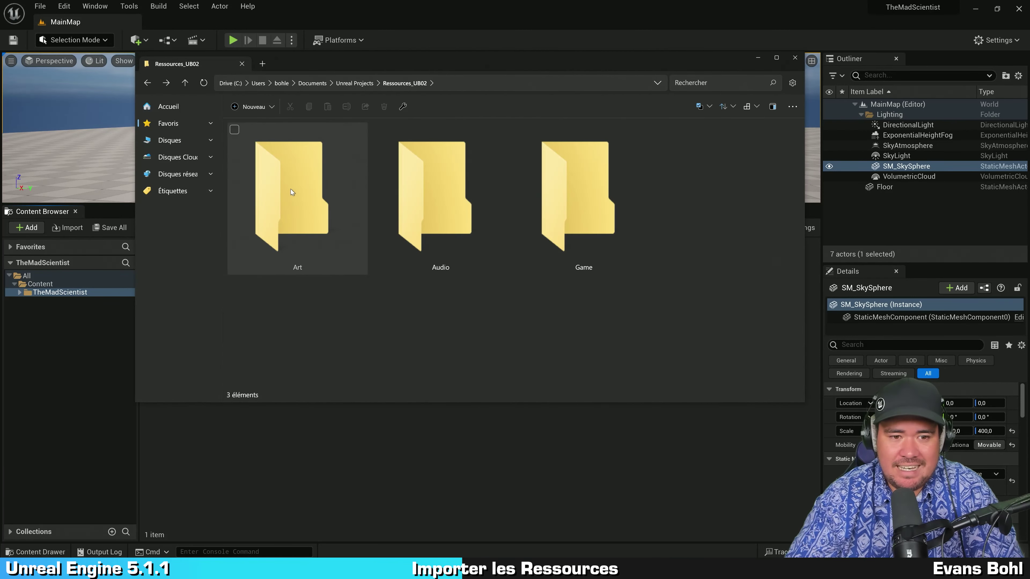
# - Import the Art folder into TheMadScientist, accepting a default font asset for Font_GameOver
pyautogui.moveTo(291, 188)
pyautogui.mouseDown()
pyautogui.moveTo(342, 474)
pyautogui.moveTo(368, 472)
pyautogui.mouseUp()
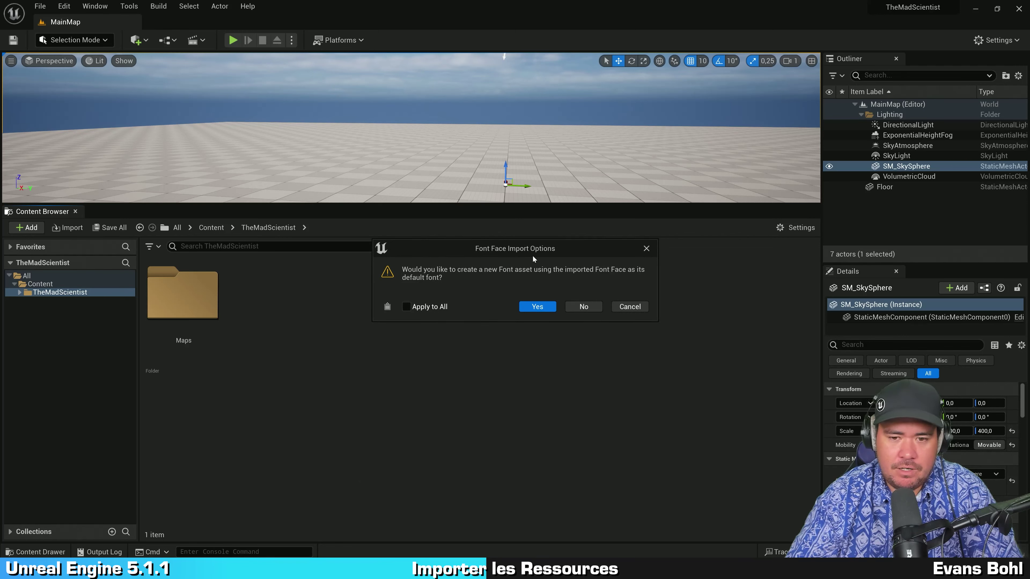
pyautogui.moveTo(533, 256); pyautogui.dragTo(493, 102)
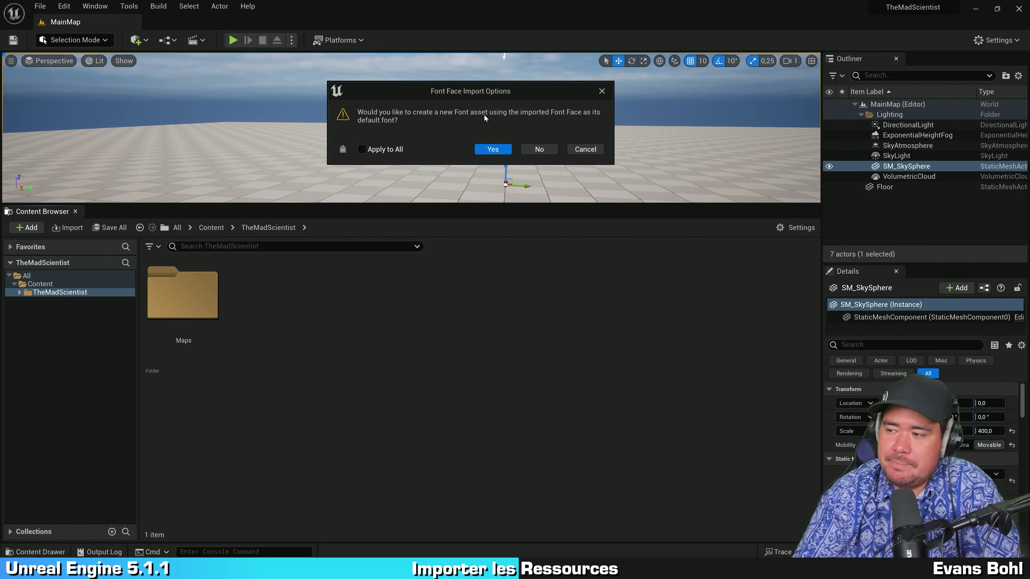
pyautogui.click(498, 150)
pyautogui.click(424, 465)
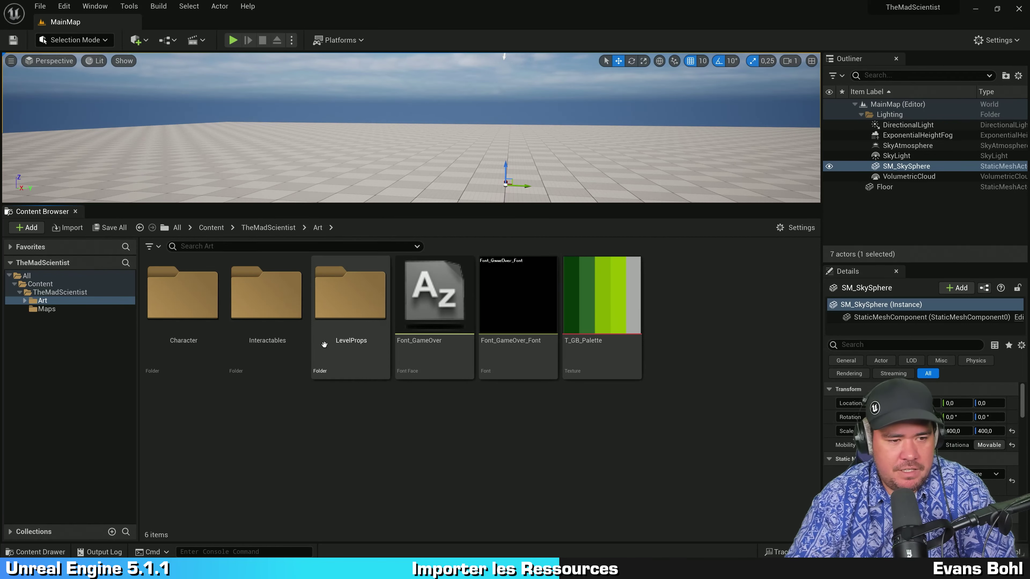
pyautogui.click(77, 293)
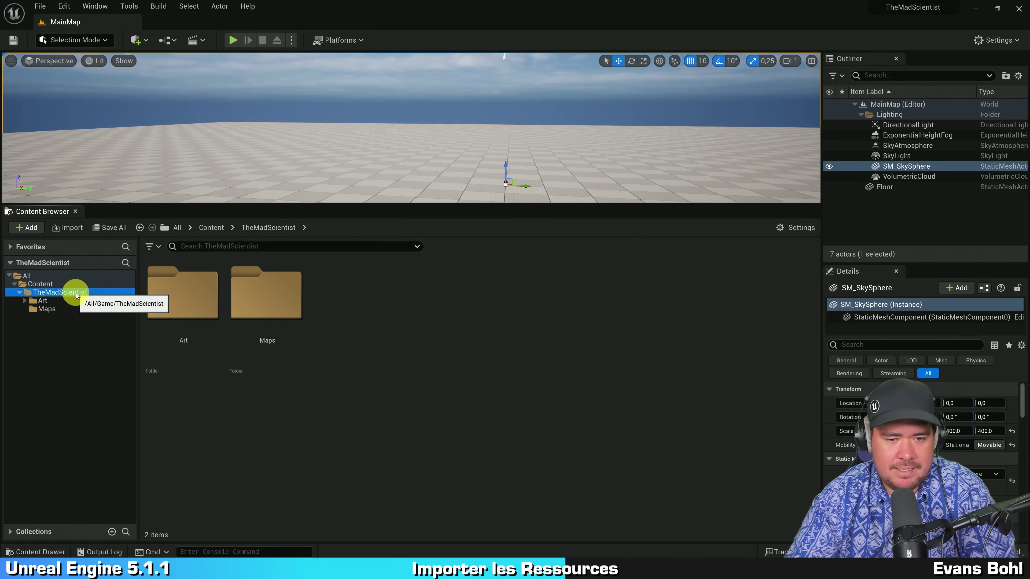
# - Import the Audio resource folder into the project content and view its sounds
pyautogui.click(410, 305)
pyautogui.hotkey('alt', 'Tab')
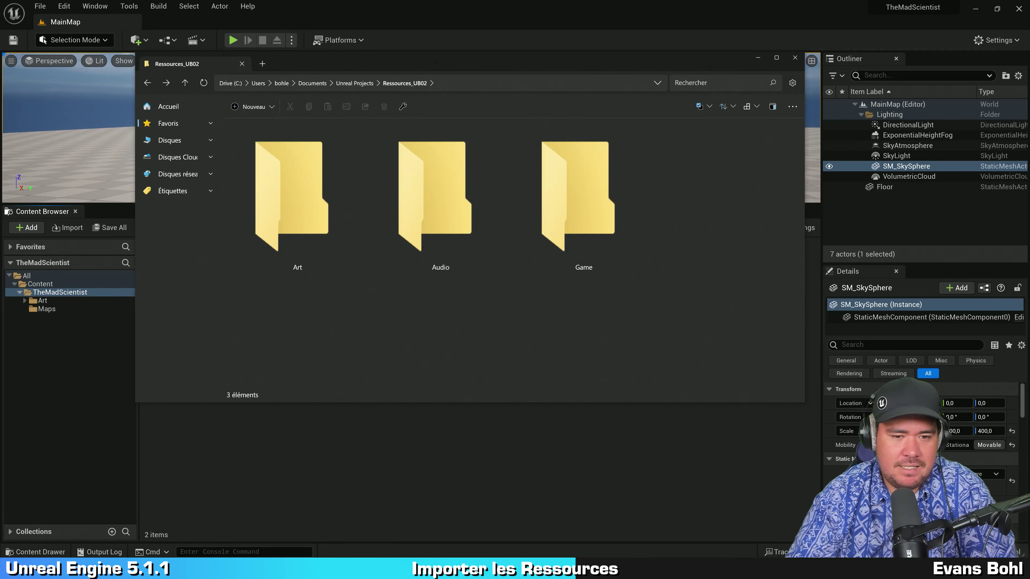
pyautogui.click(356, 371)
pyautogui.click(422, 182)
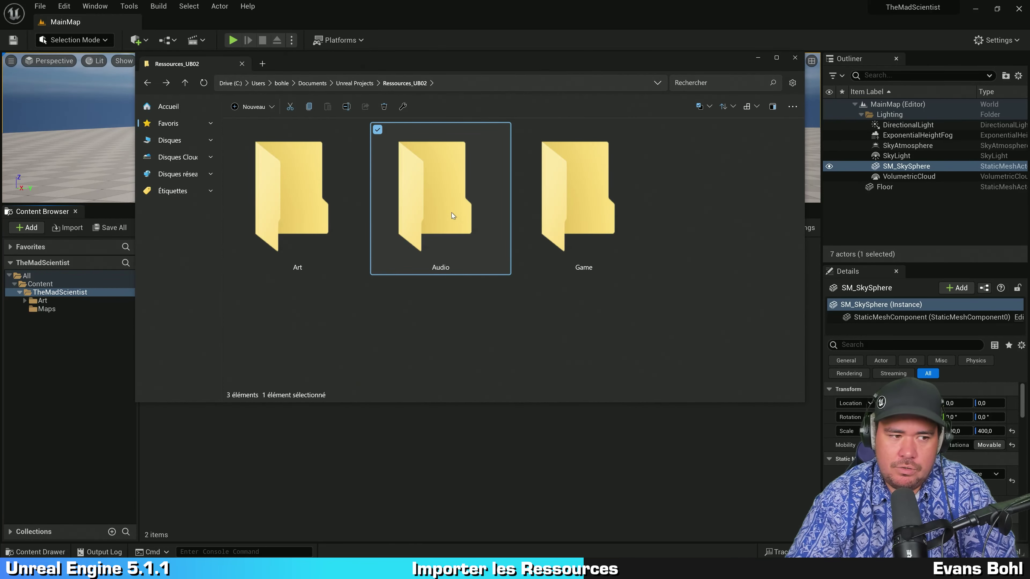
pyautogui.moveTo(429, 160); pyautogui.dragTo(410, 462)
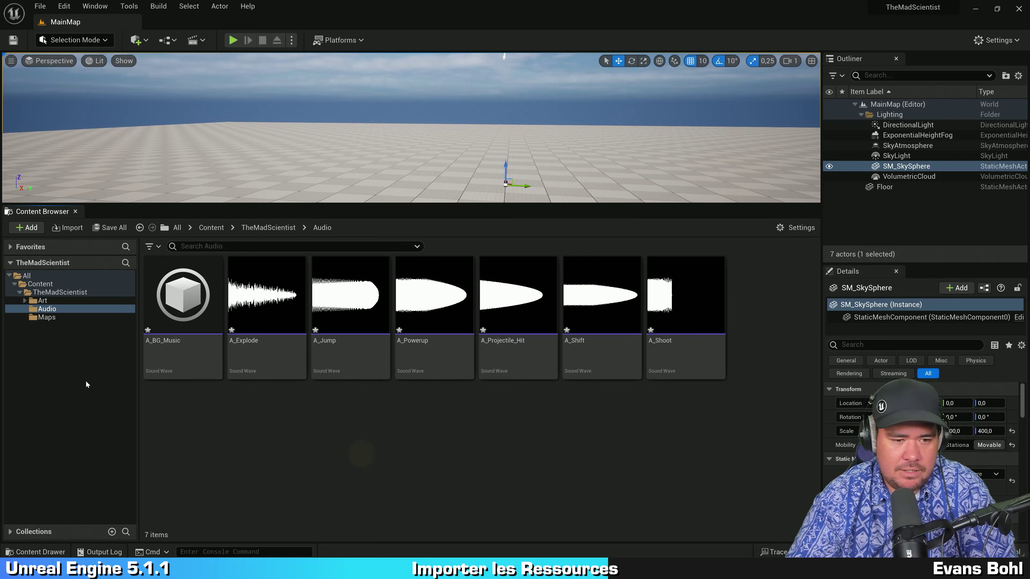
pyautogui.click(49, 318)
pyautogui.click(47, 309)
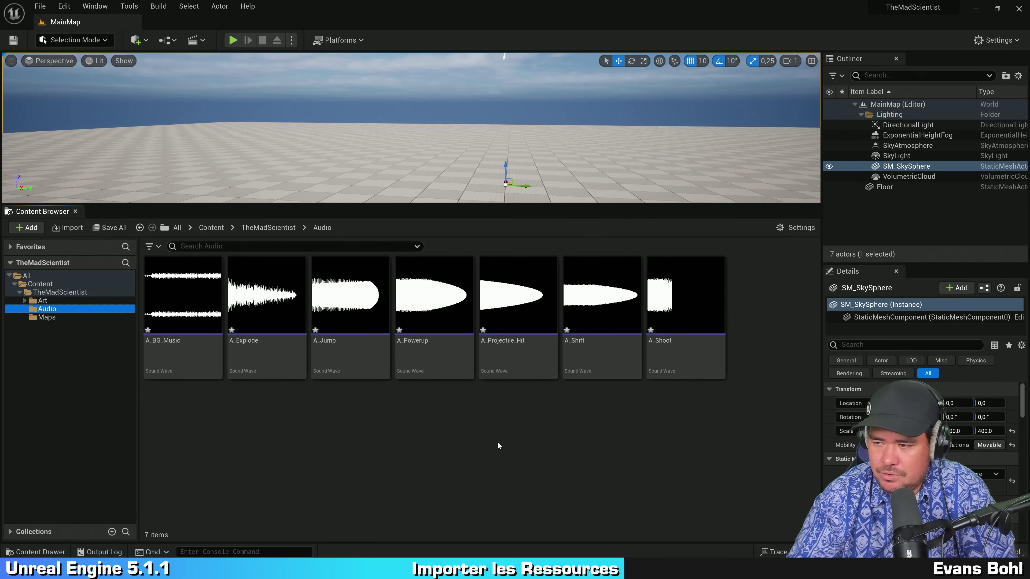
pyautogui.click(460, 449)
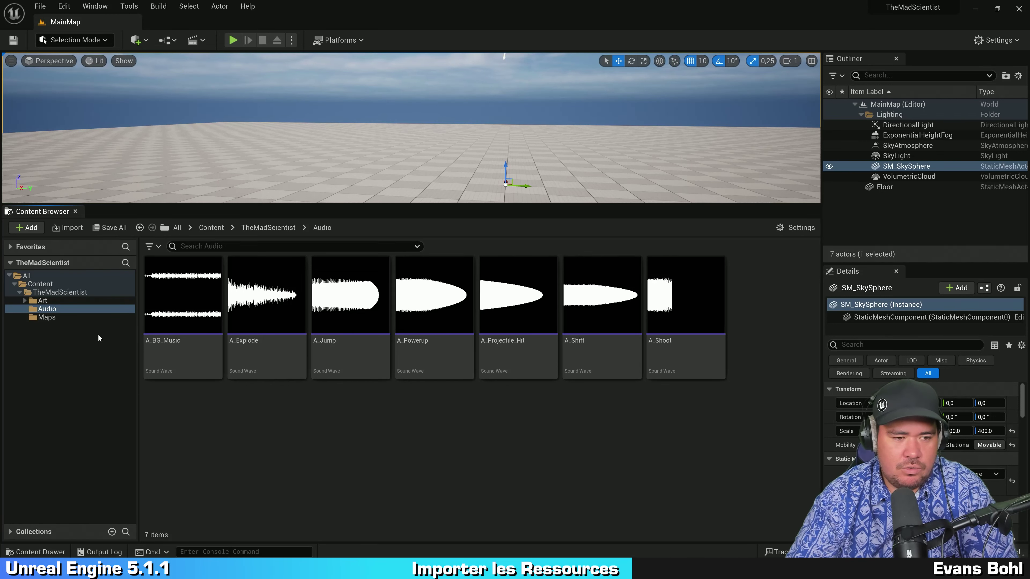
# - Open T_CrouchIdle from Art > Character, zoom in to inspect it, then close it
pyautogui.click(92, 302)
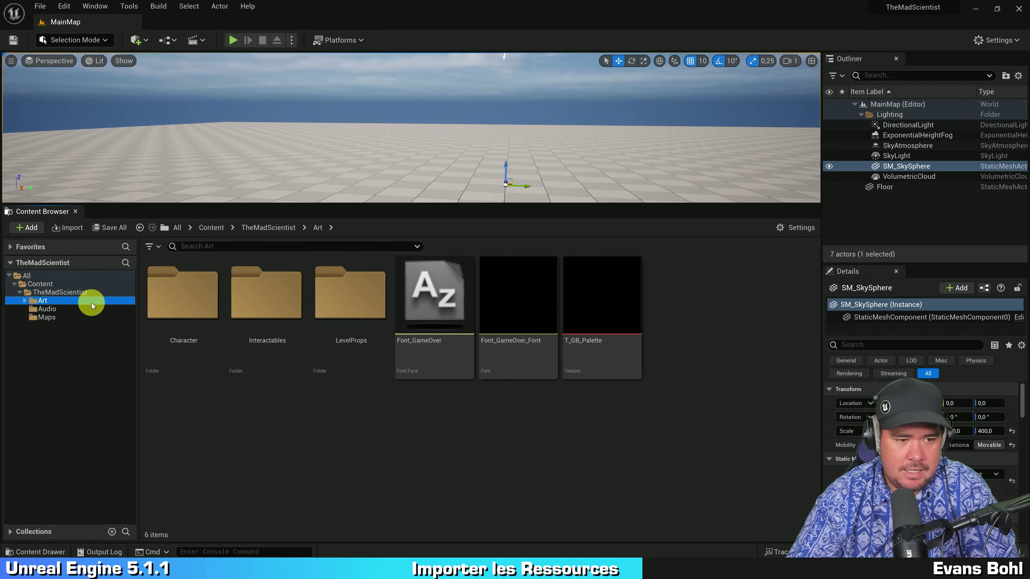
pyautogui.doubleClick(208, 292)
pyautogui.click(269, 429)
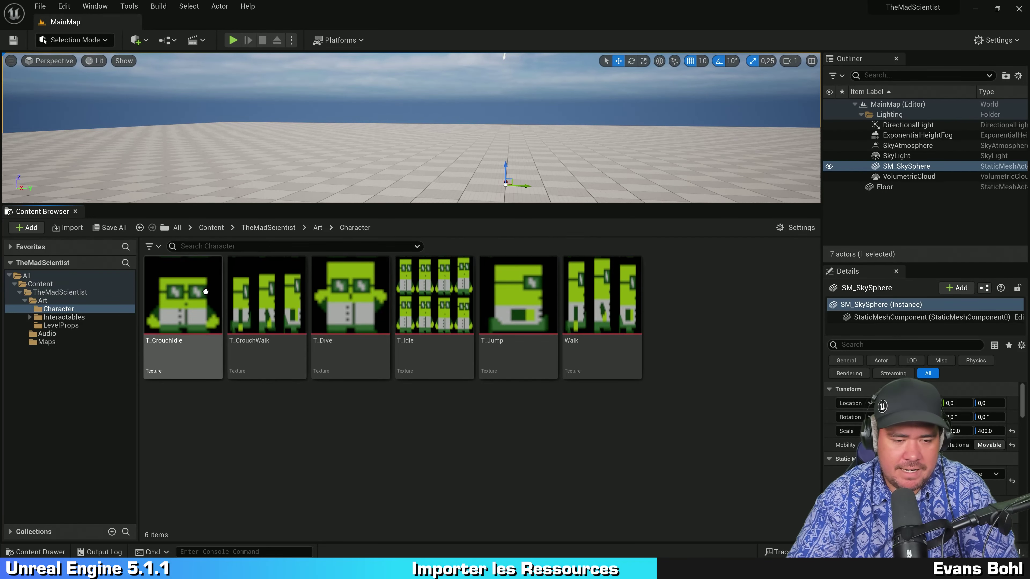
pyautogui.click(186, 304)
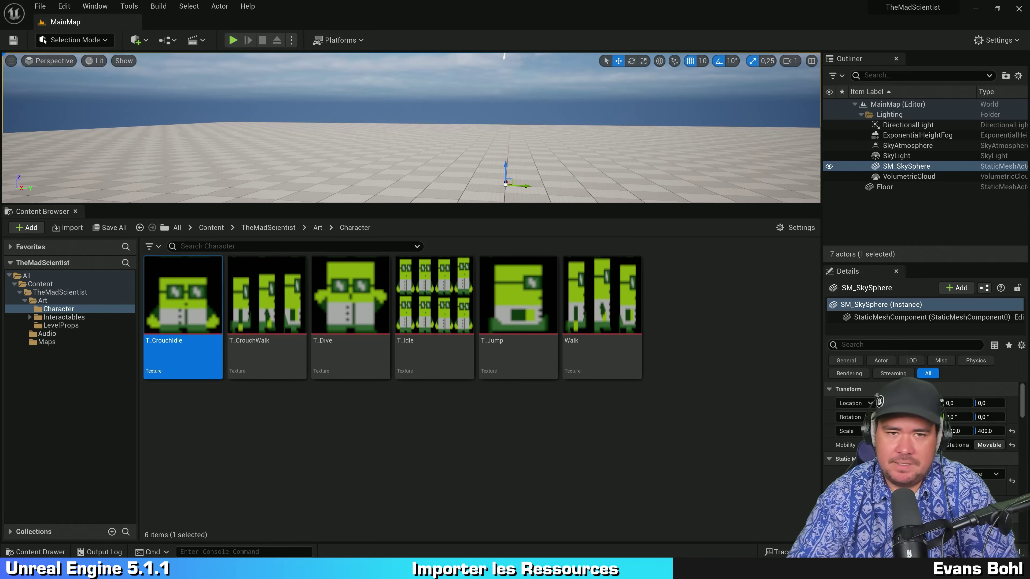
pyautogui.moveTo(459, 48); pyautogui.dragTo(438, 28)
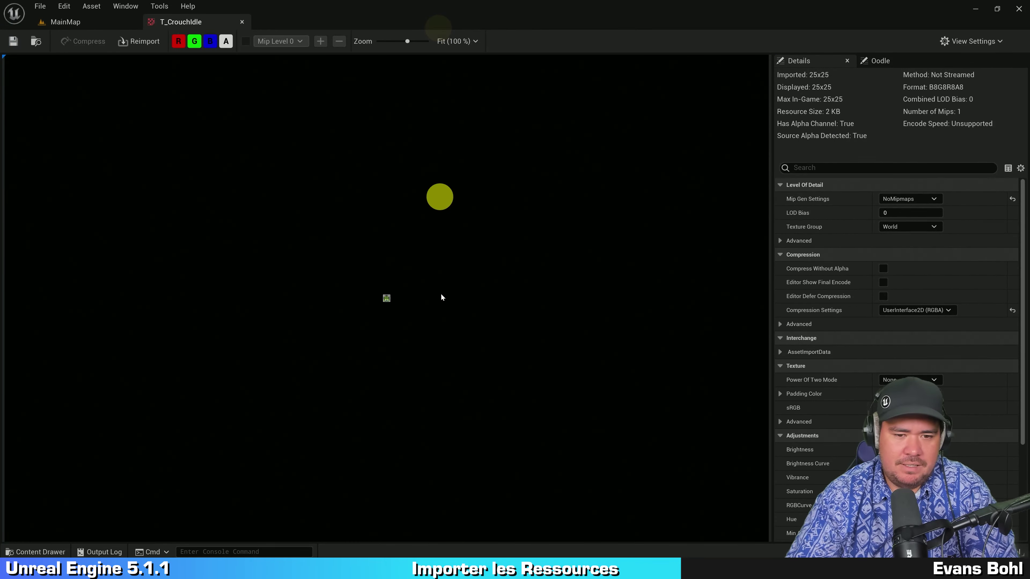
pyautogui.scroll(2, 393, 324)
pyautogui.scroll(3, 391, 327)
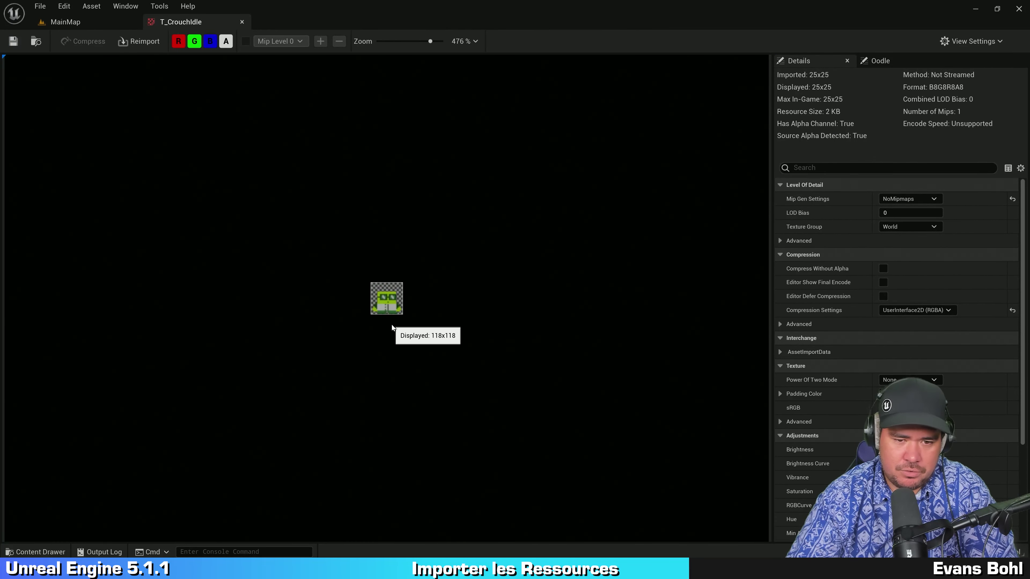
pyautogui.scroll(1, 392, 325)
pyautogui.scroll(3, 392, 325)
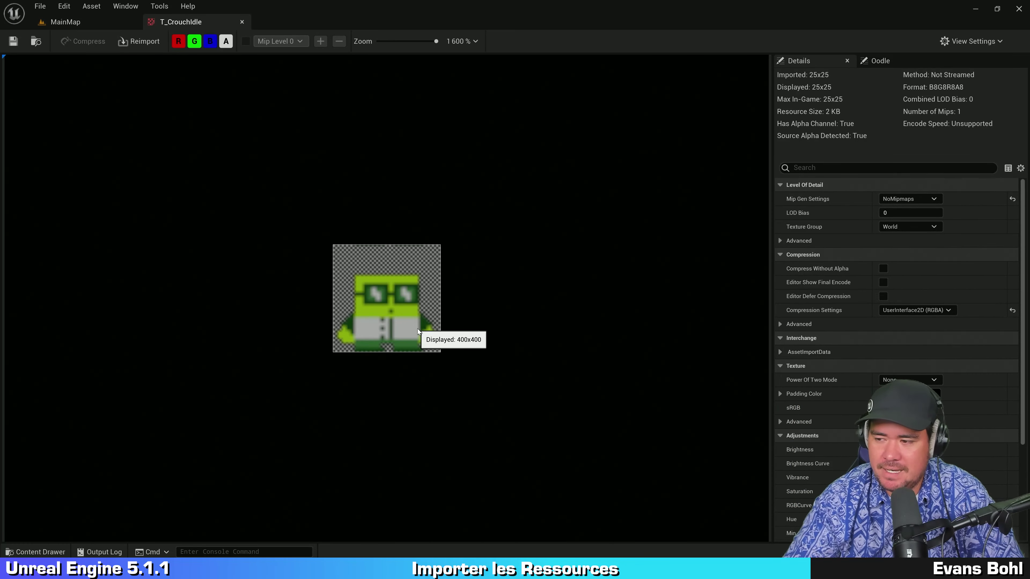
pyautogui.click(240, 22)
# - Filter the Art folder to show only textures from all its subfolders
pyautogui.click(302, 471)
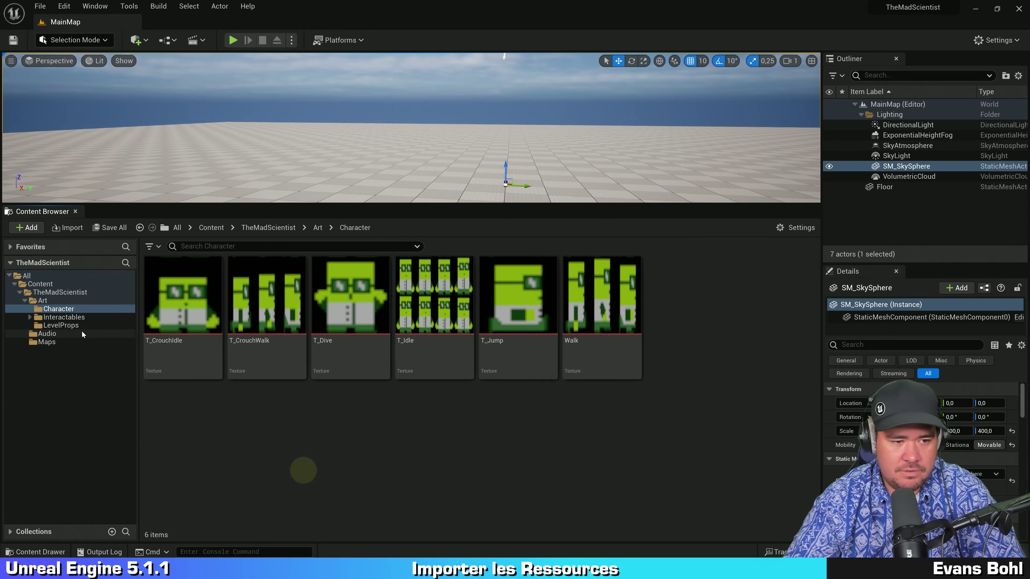
pyautogui.click(42, 300)
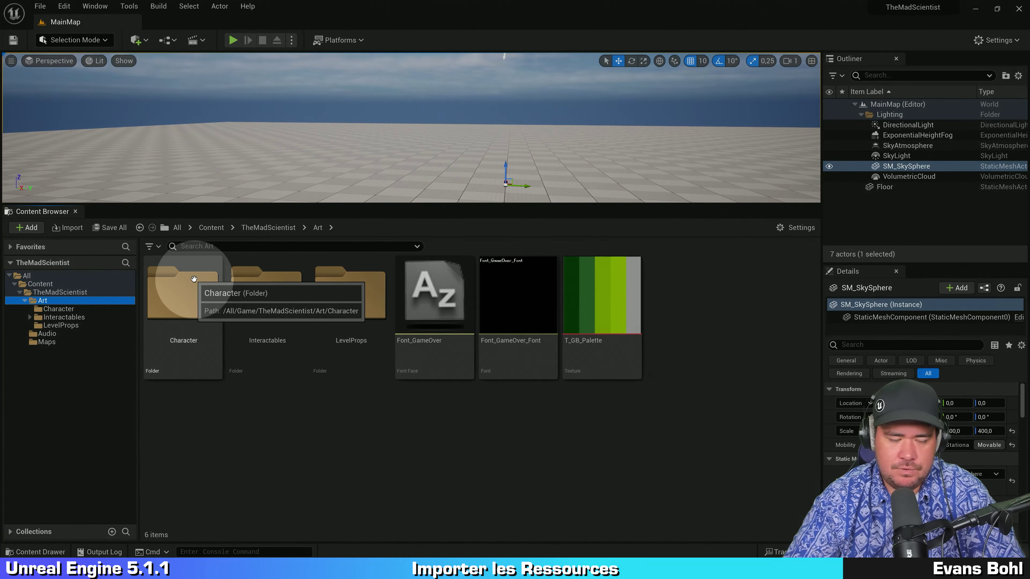
pyautogui.click(155, 246)
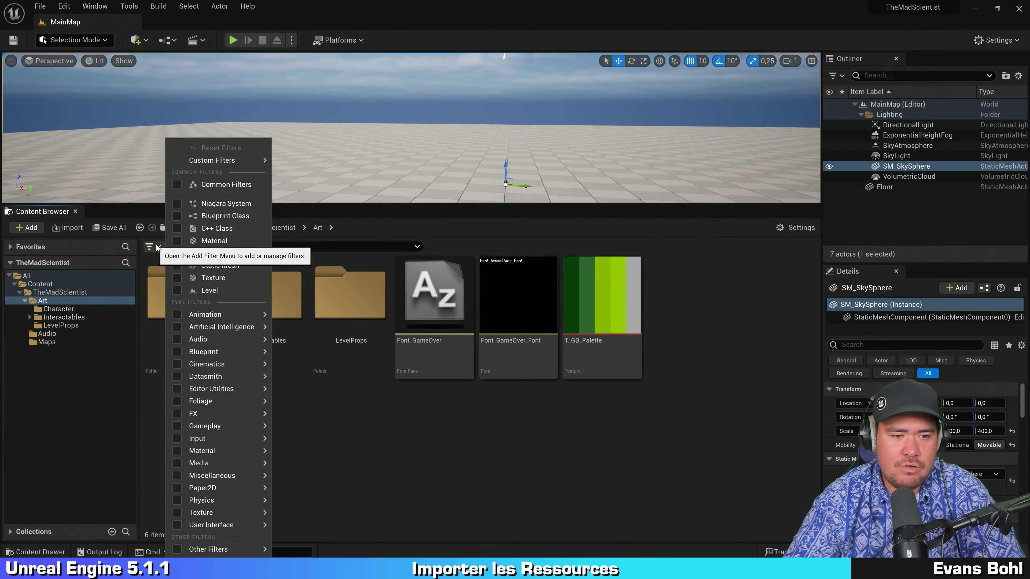
pyautogui.click(156, 247)
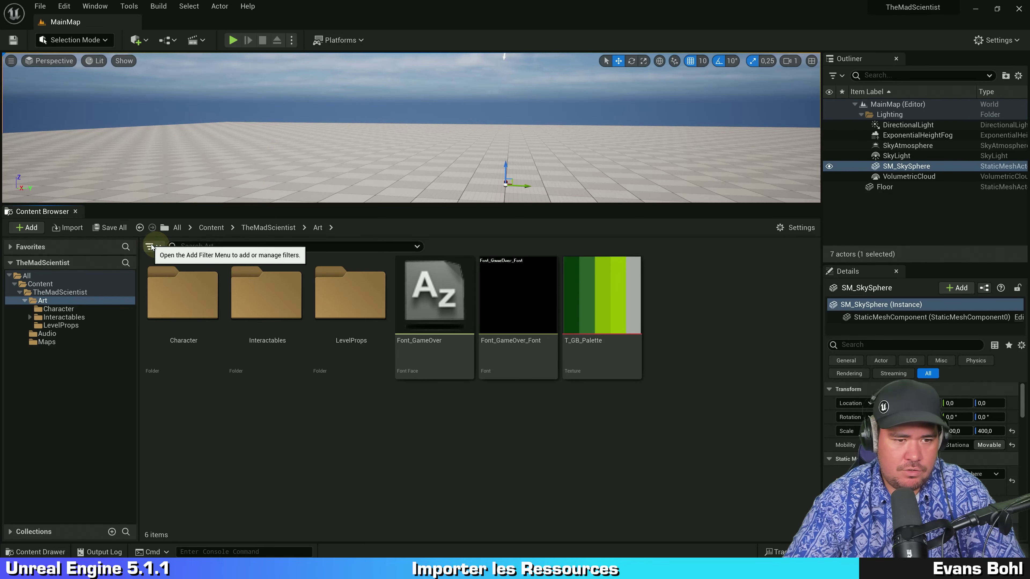
pyautogui.click(156, 246)
pyautogui.click(213, 277)
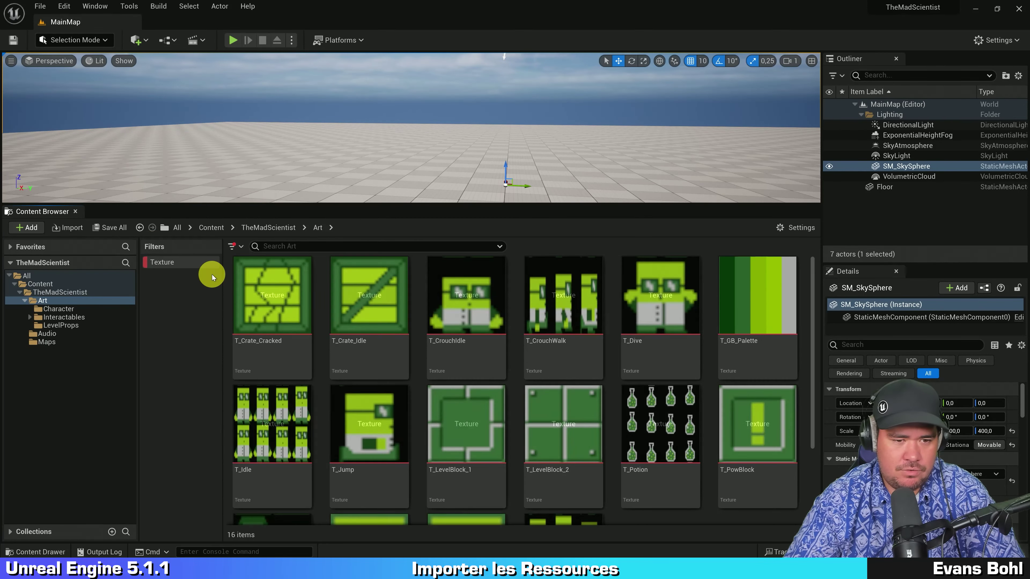
pyautogui.click(783, 383)
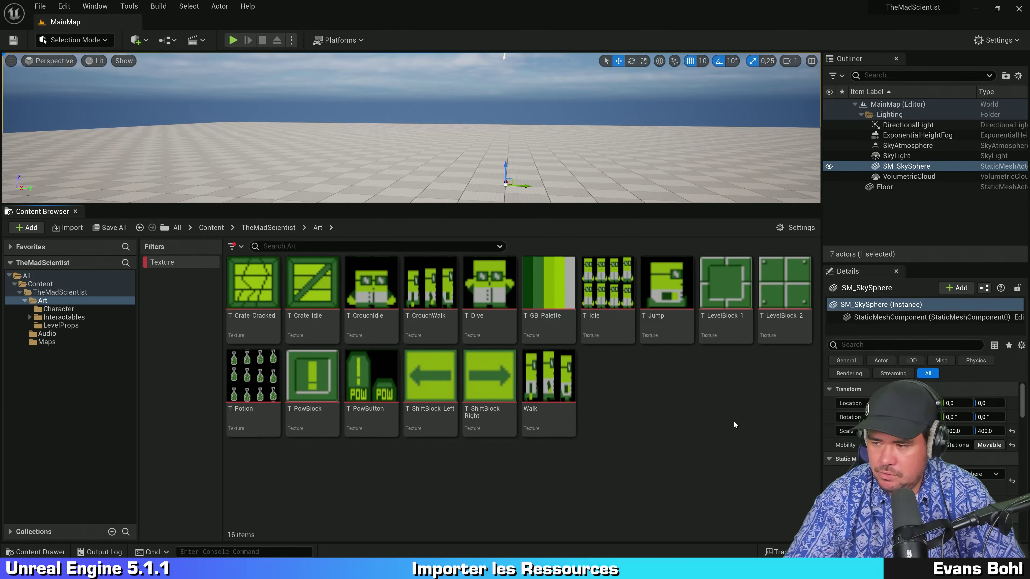
# - Select all 16 textures and apply Sprite Actions > Apply Paper2D Texture Settings
pyautogui.click(260, 289)
pyautogui.hotkey('ctrl', 'a')
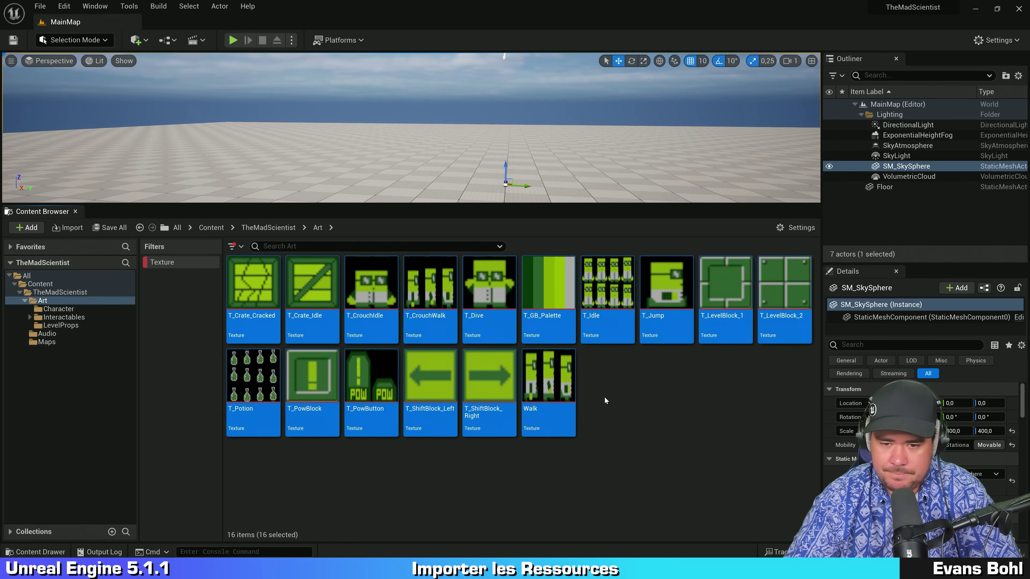
pyautogui.rightClick(258, 286)
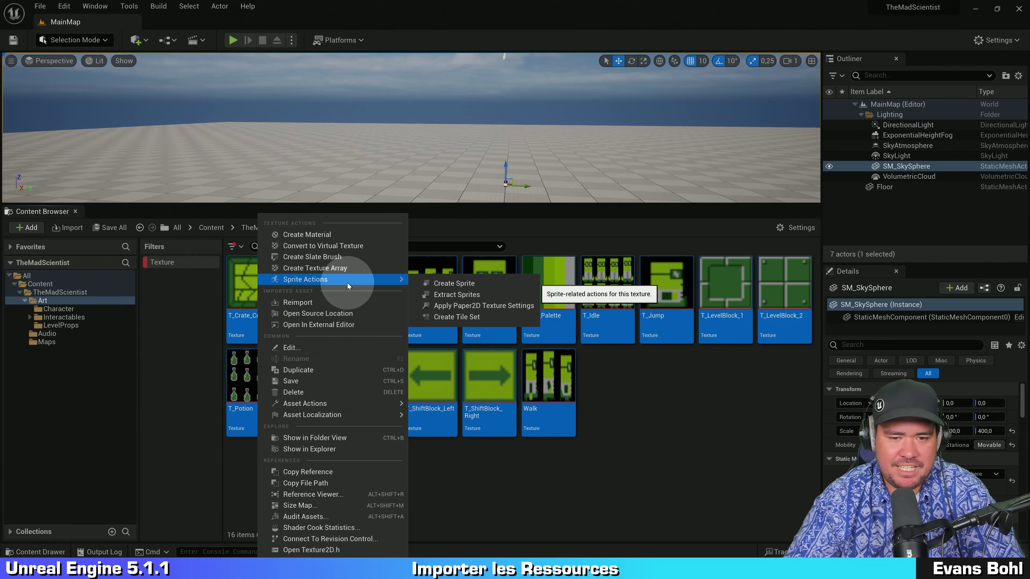
pyautogui.click(348, 283)
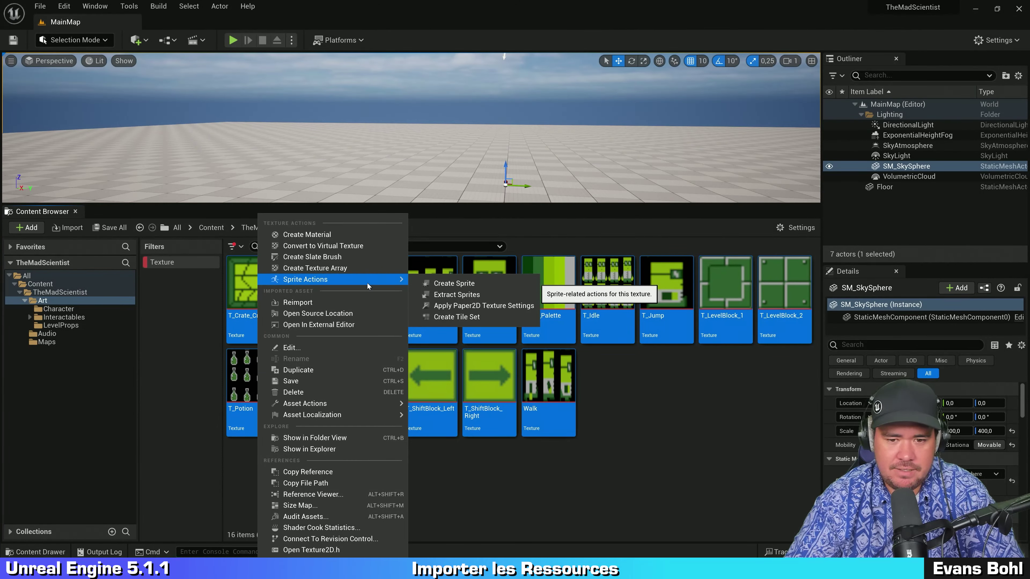
pyautogui.click(506, 309)
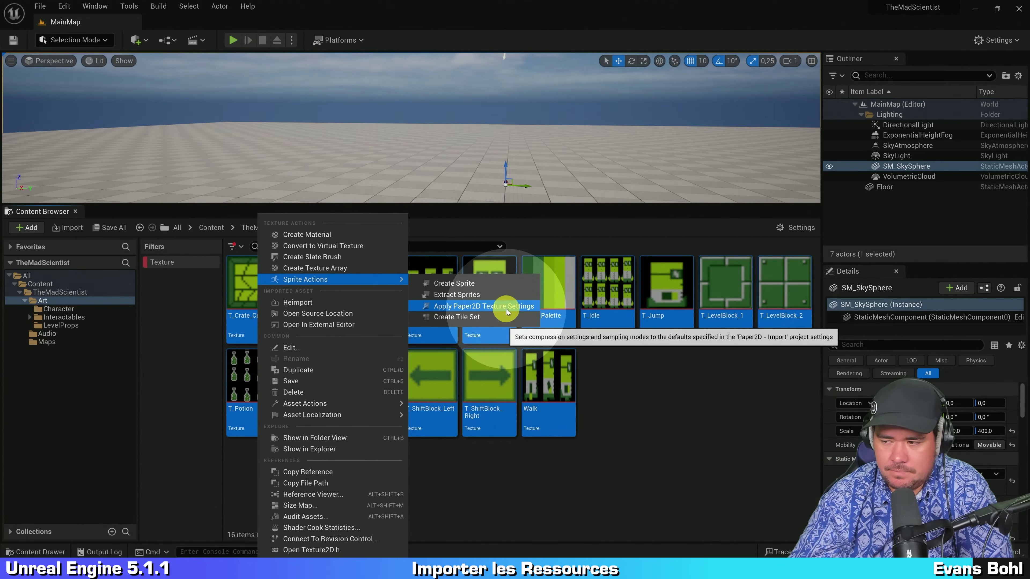
pyautogui.click(506, 309)
pyautogui.click(606, 397)
pyautogui.click(658, 433)
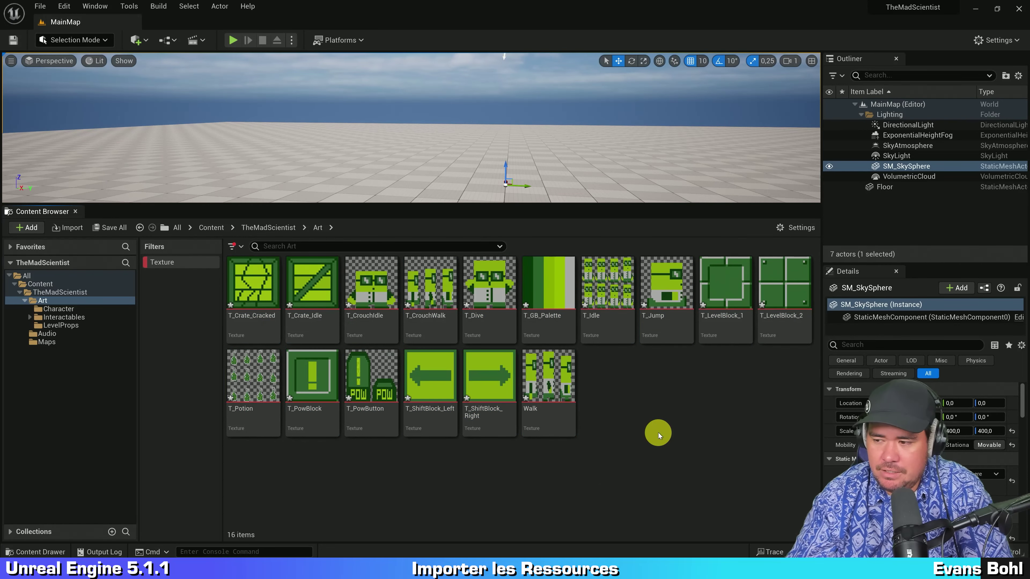
pyautogui.click(659, 422)
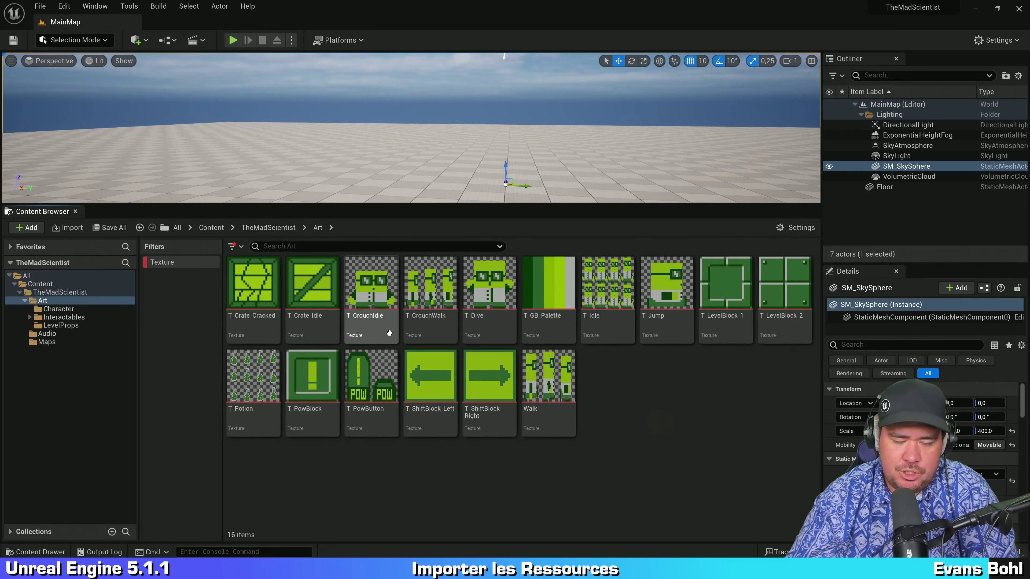
# - Reopen T_CrouchIdle and zoom in to confirm it now looks sharp
pyautogui.doubleClick(382, 300)
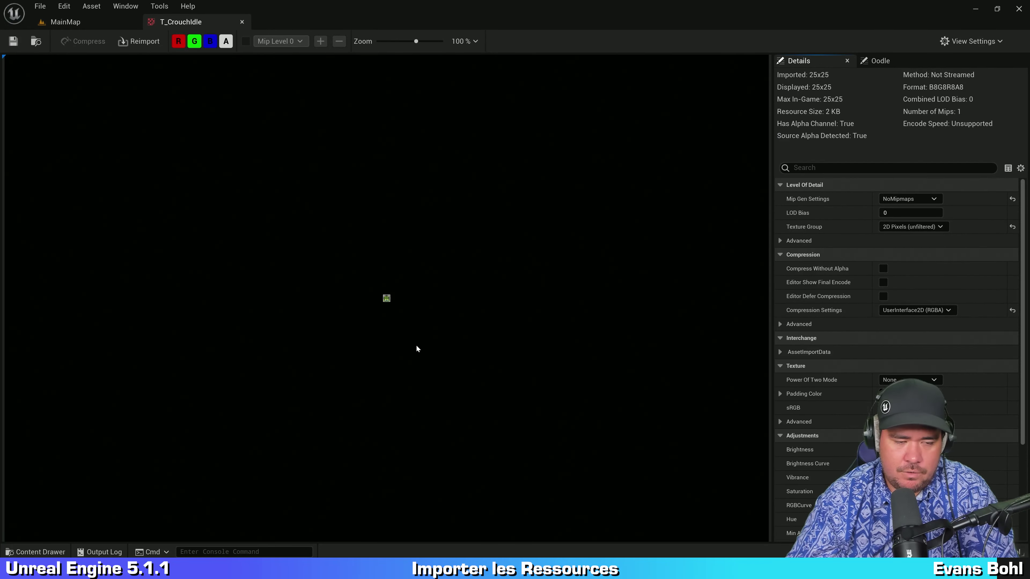
pyautogui.scroll(10, 404, 309)
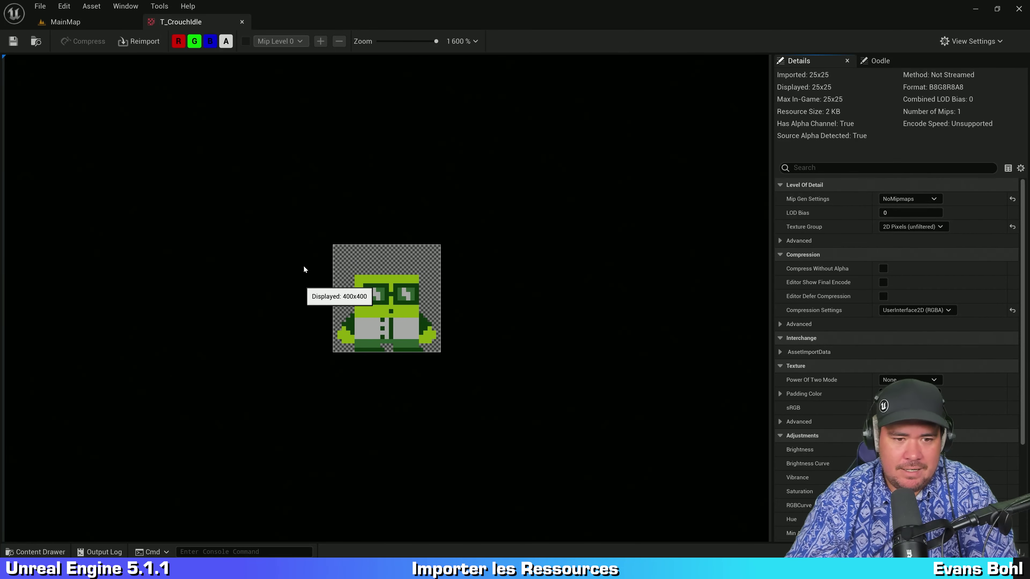
pyautogui.click(243, 20)
pyautogui.click(493, 119)
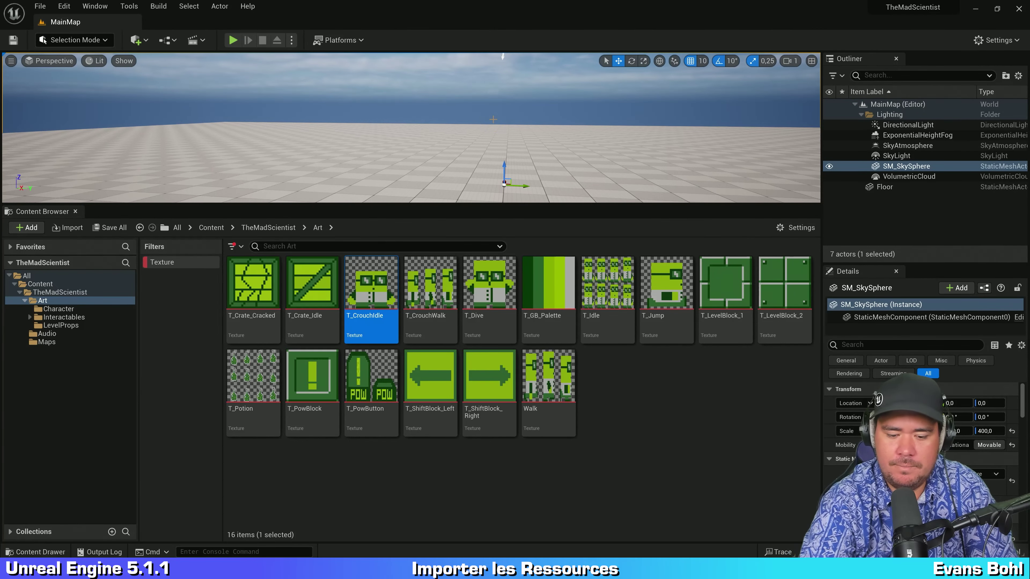
pyautogui.click(647, 458)
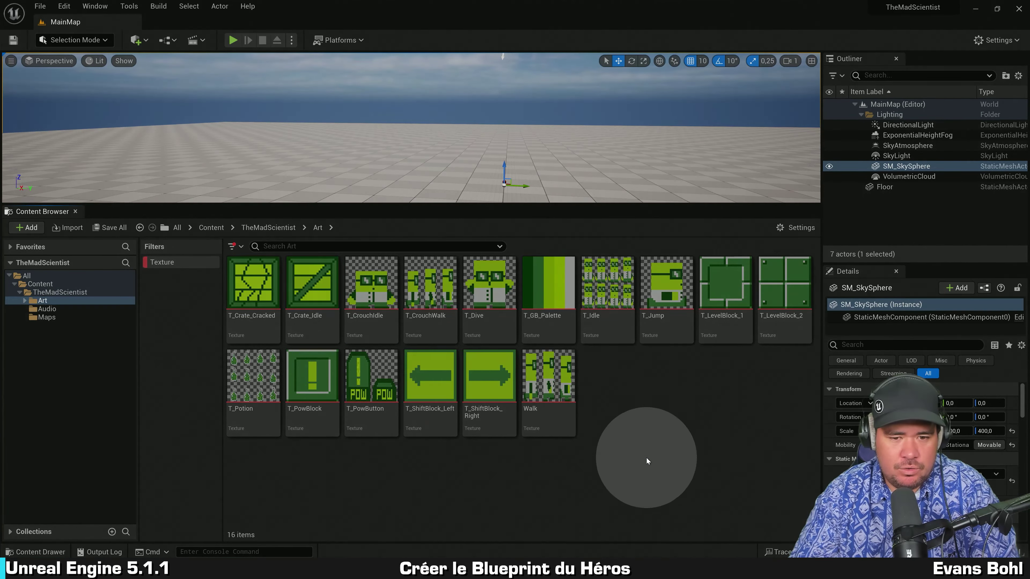
# - Reset the asset filters and show TheMadScientist folder with Art, Audio and Maps
pyautogui.click(234, 246)
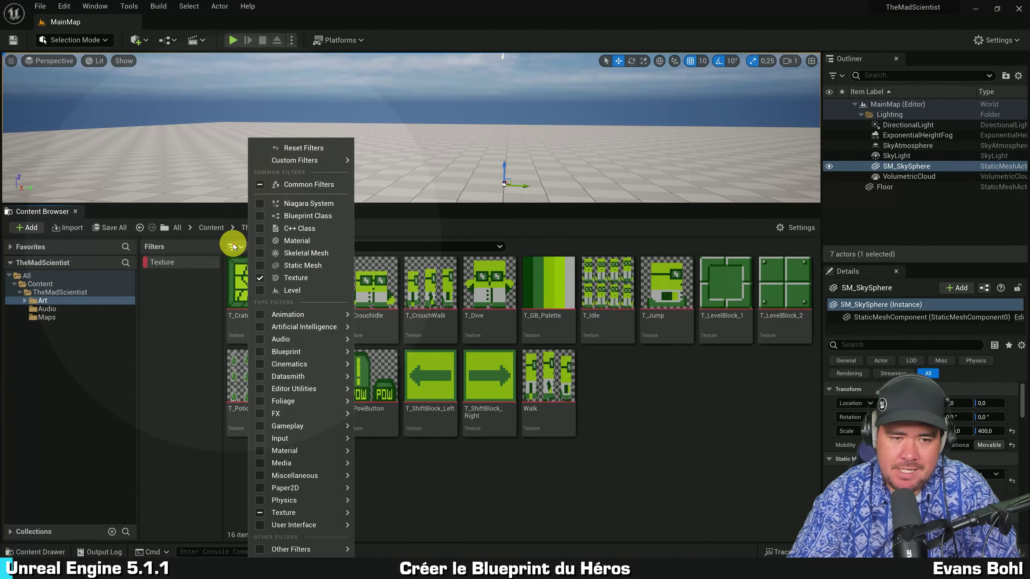
pyautogui.click(293, 148)
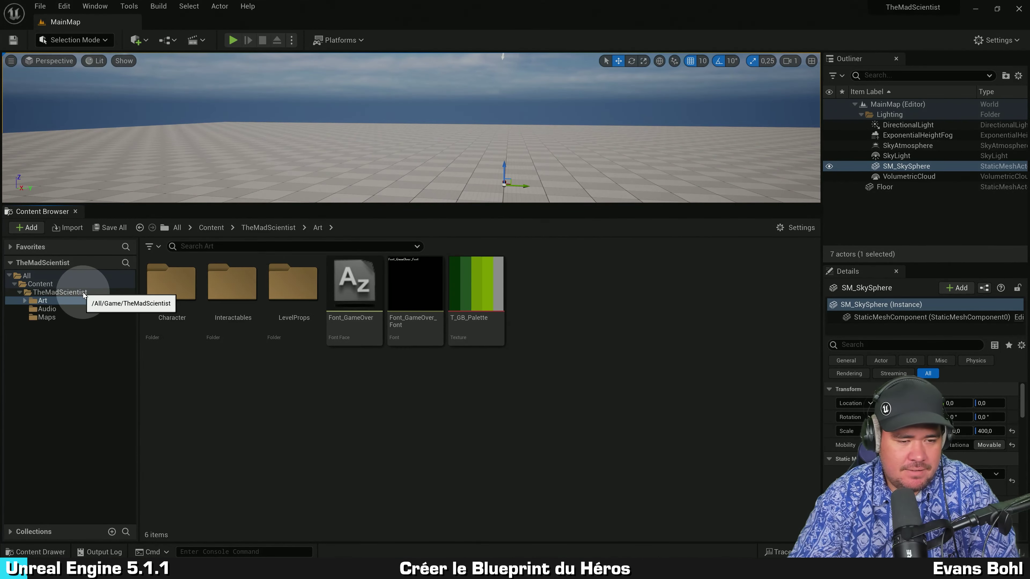
pyautogui.click(83, 292)
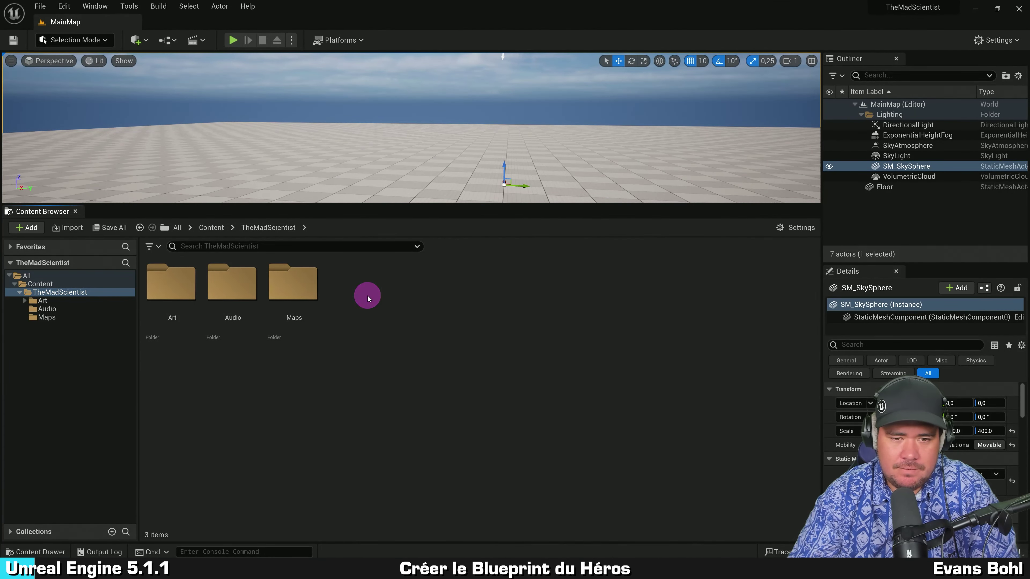
# - Create a new folder named Core in TheMadScientist
pyautogui.rightClick(368, 299)
pyautogui.click(422, 232)
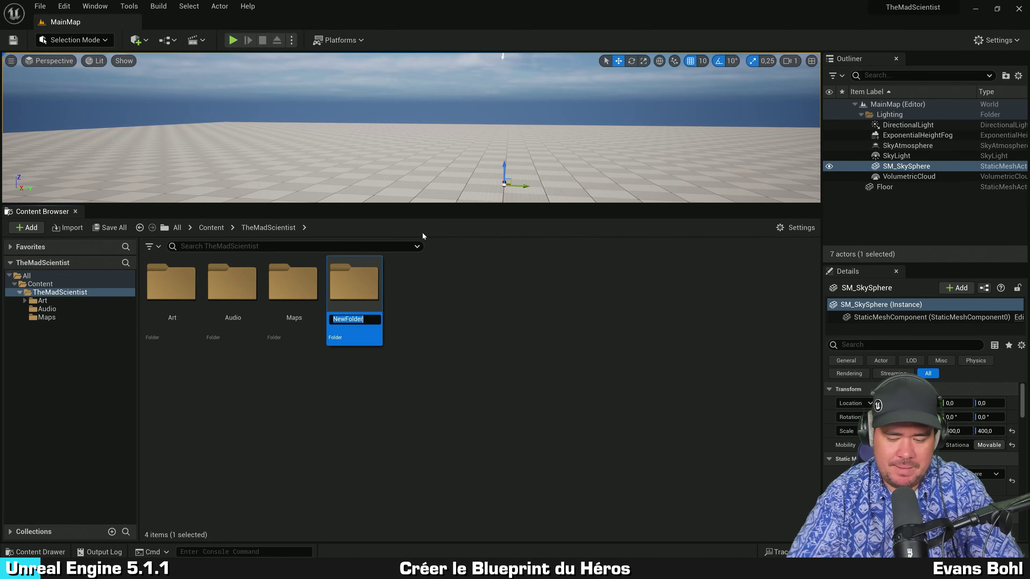
pyautogui.write('Core')
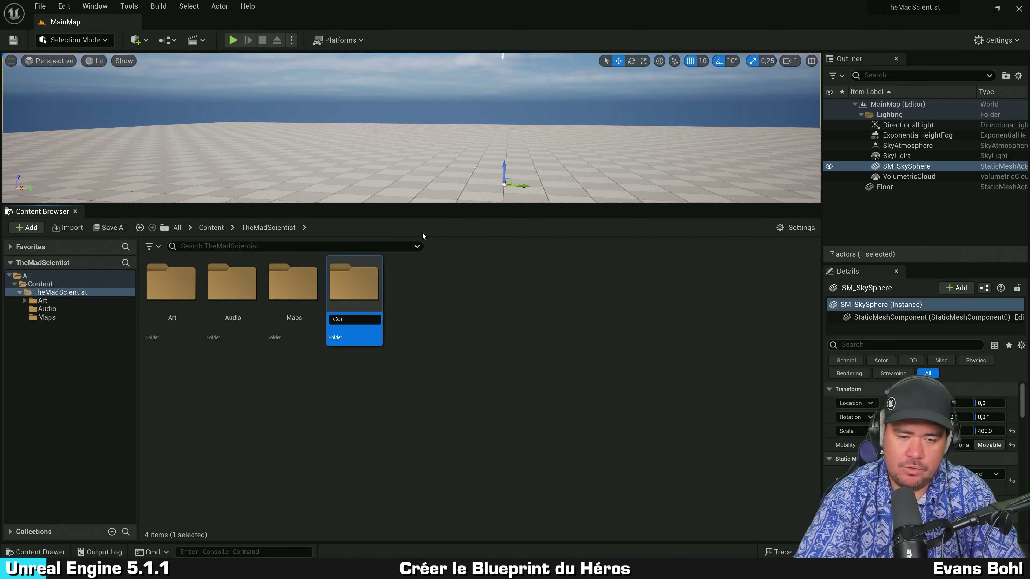
pyautogui.press('Return')
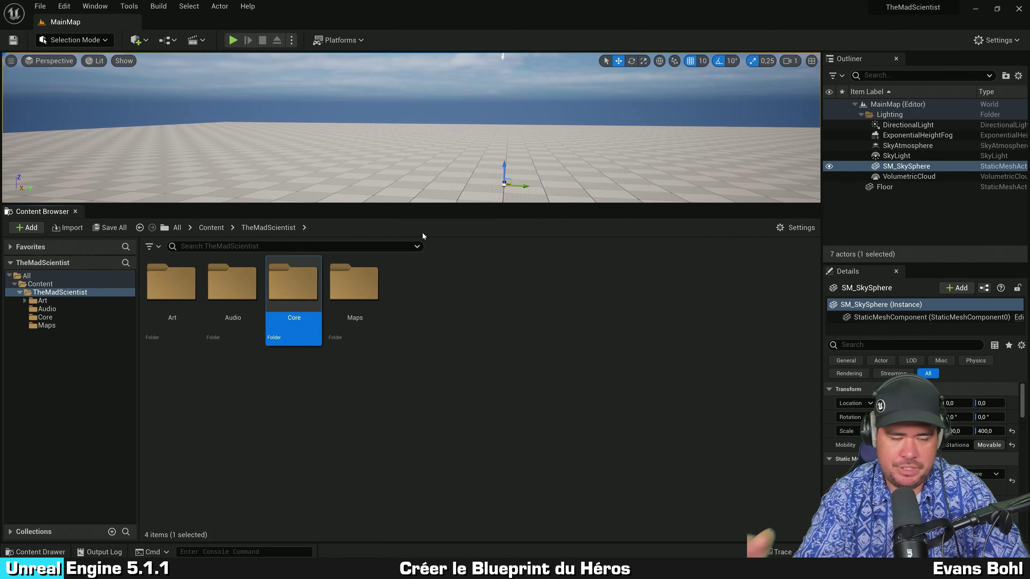
# - Set the Core folder's colour to teal
pyautogui.click(300, 279)
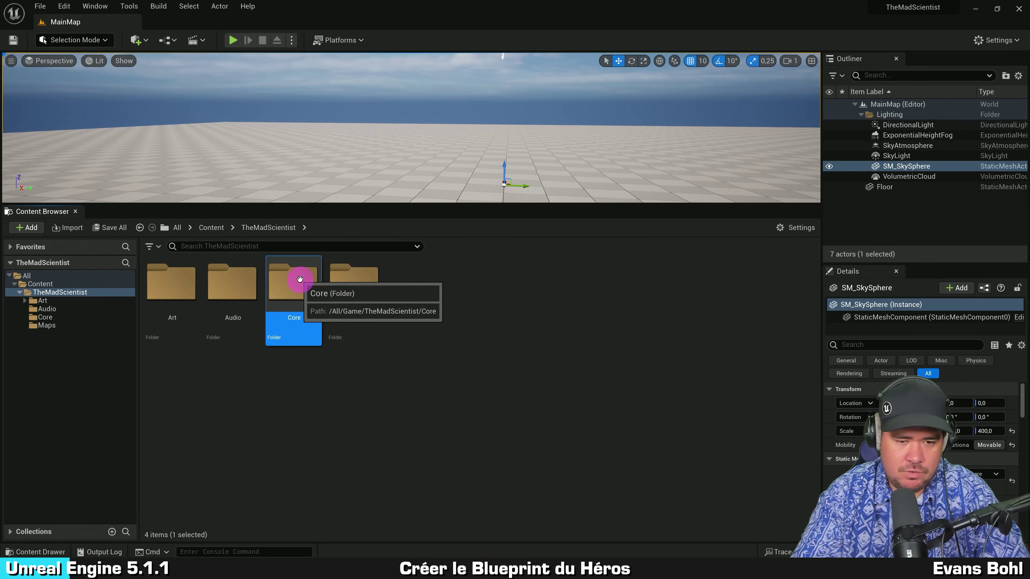
pyautogui.rightClick(300, 279)
pyautogui.click(364, 358)
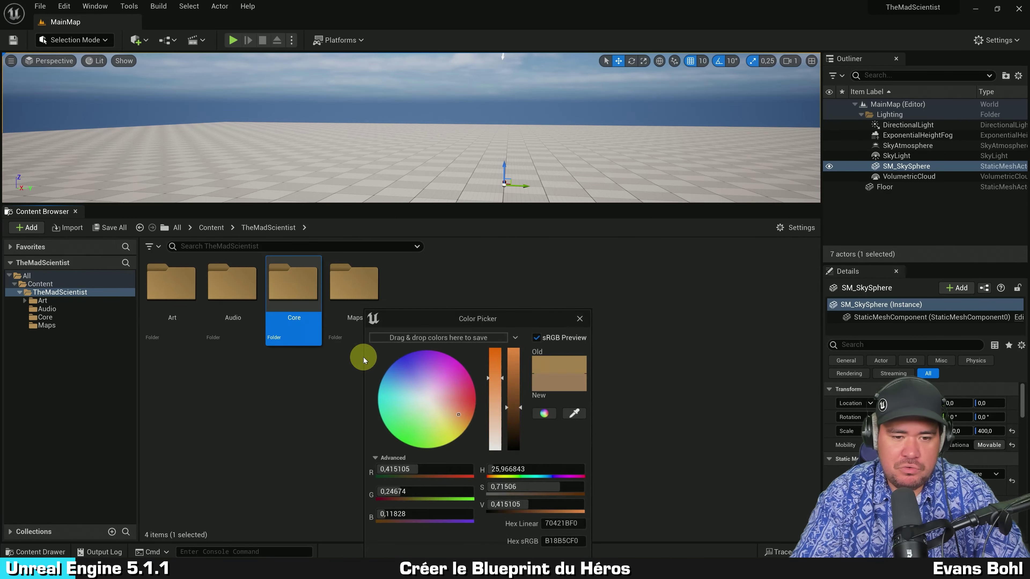
pyautogui.moveTo(424, 386); pyautogui.dragTo(357, 408)
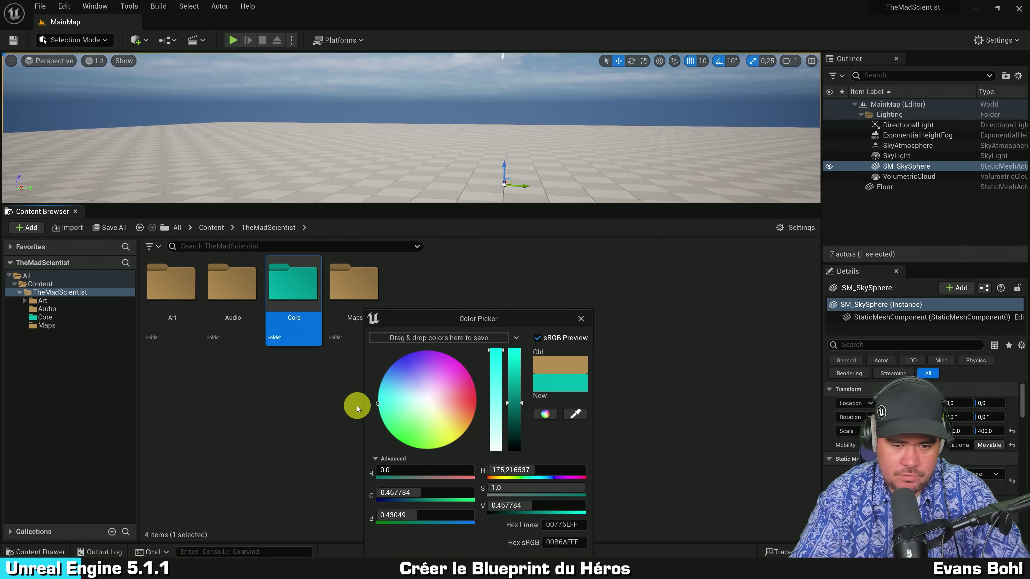
pyautogui.moveTo(502, 325); pyautogui.dragTo(461, 151)
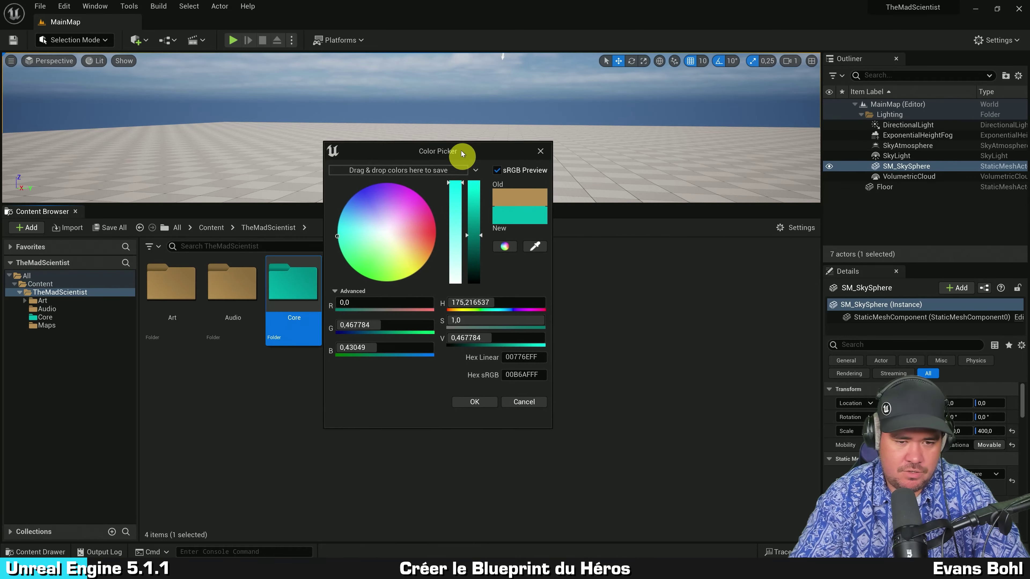
pyautogui.click(476, 390)
pyautogui.click(350, 386)
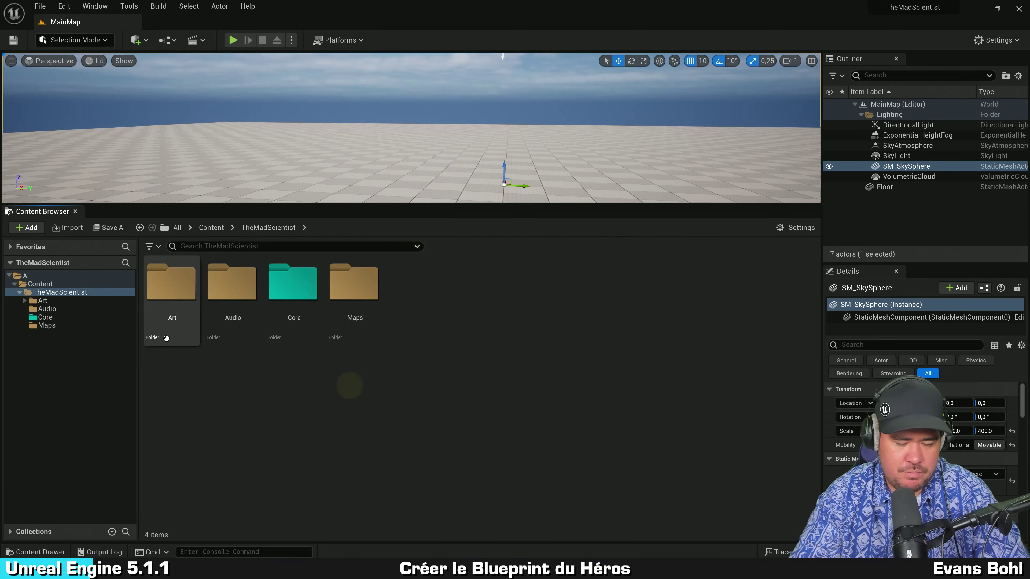
# - Add the Core folder to Favorites and open it from there
pyautogui.rightClick(291, 284)
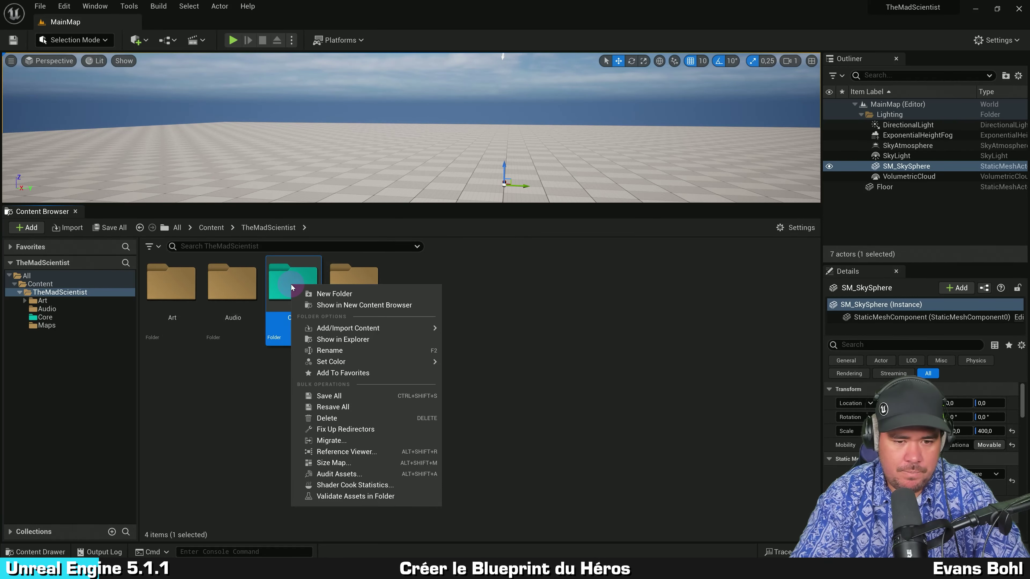
pyautogui.click(377, 374)
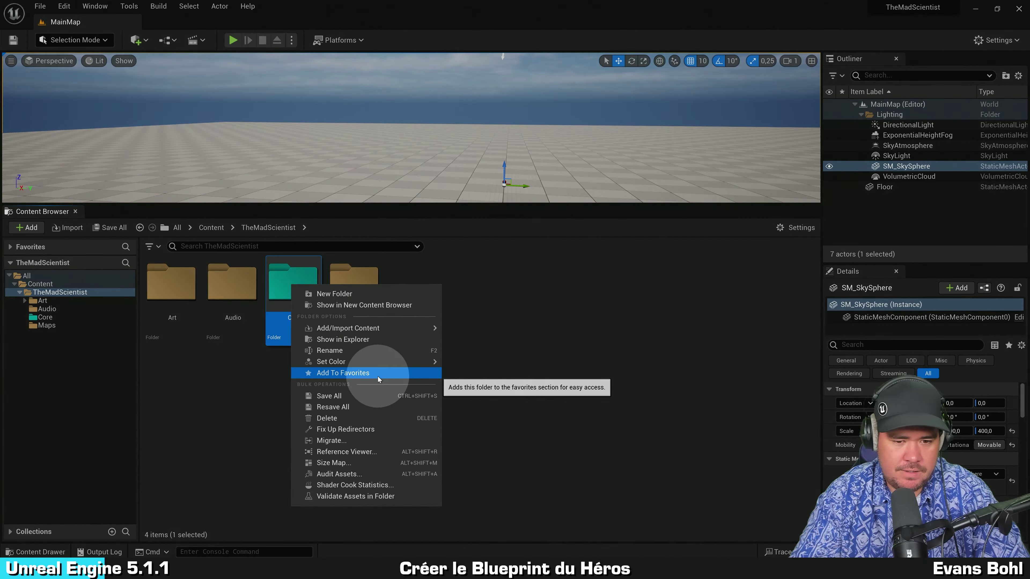
pyautogui.click(10, 247)
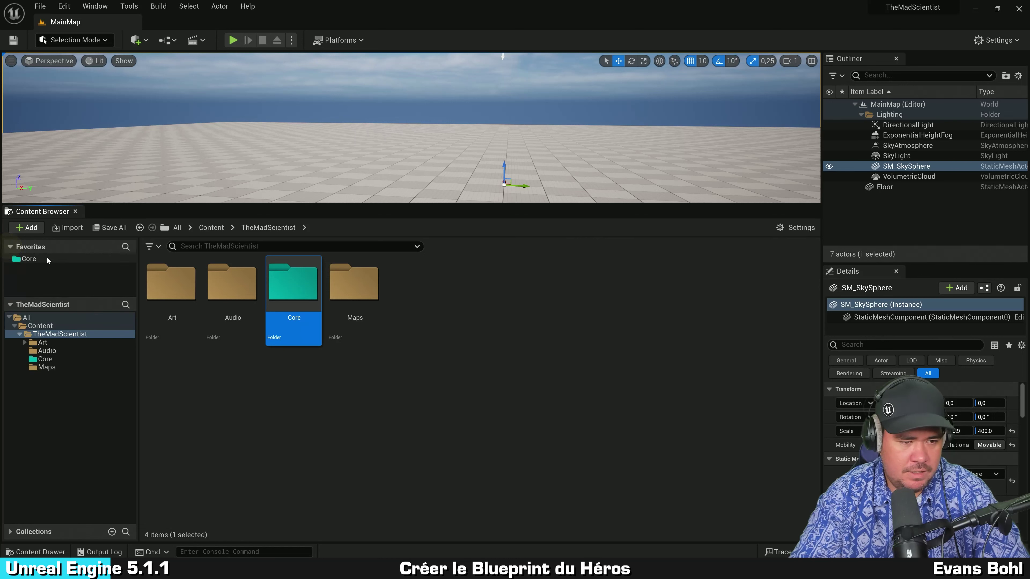
pyautogui.click(41, 259)
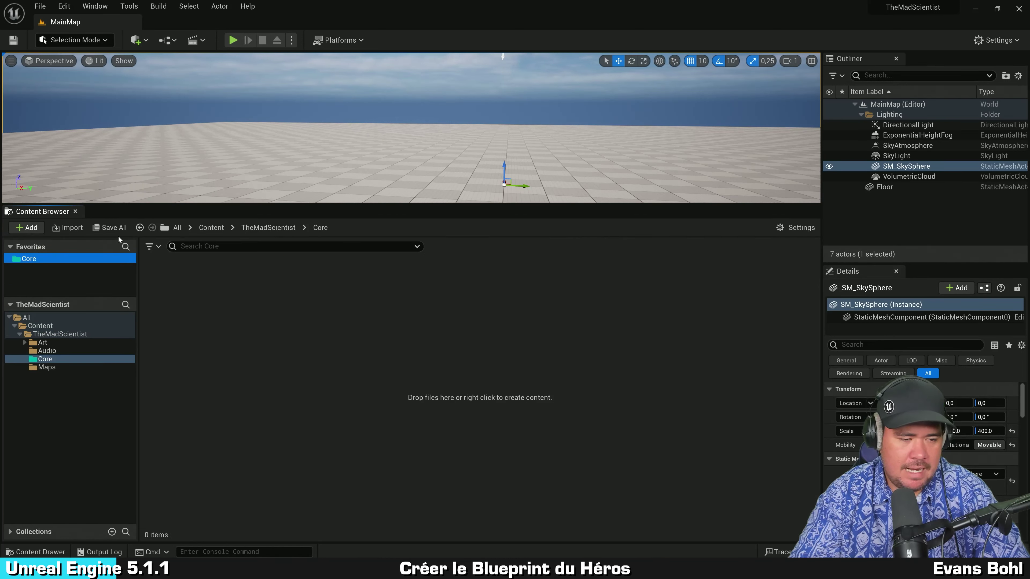
pyautogui.click(263, 312)
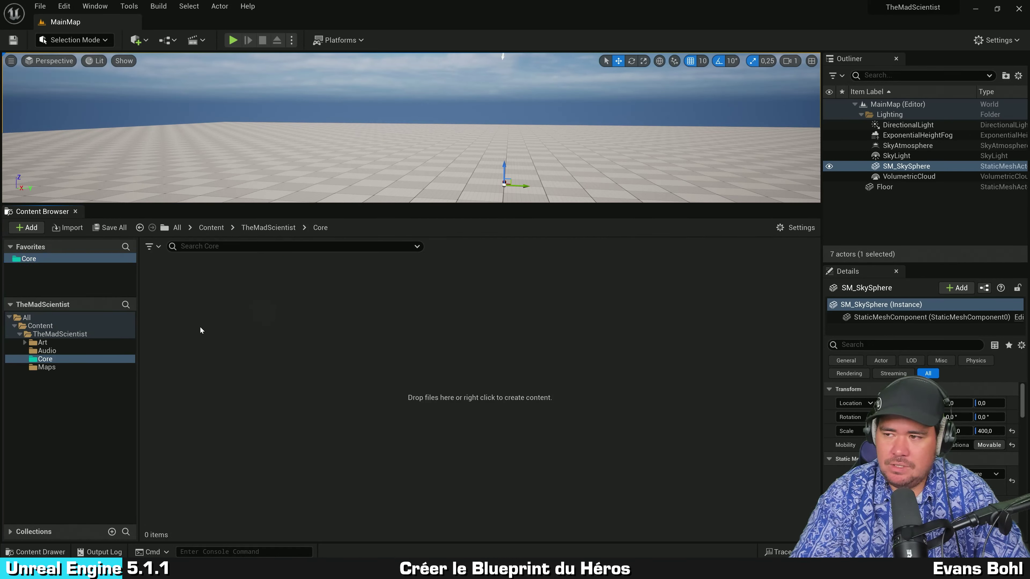
# - Create a new Blueprint class with parent PaperCharacter and name it BP_Scientist
pyautogui.rightClick(185, 291)
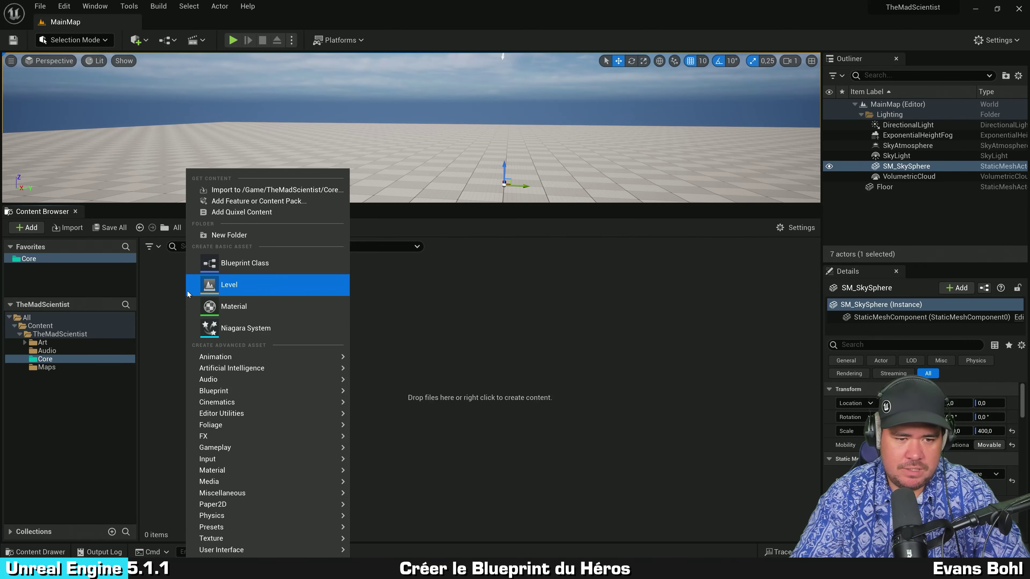
pyautogui.click(267, 273)
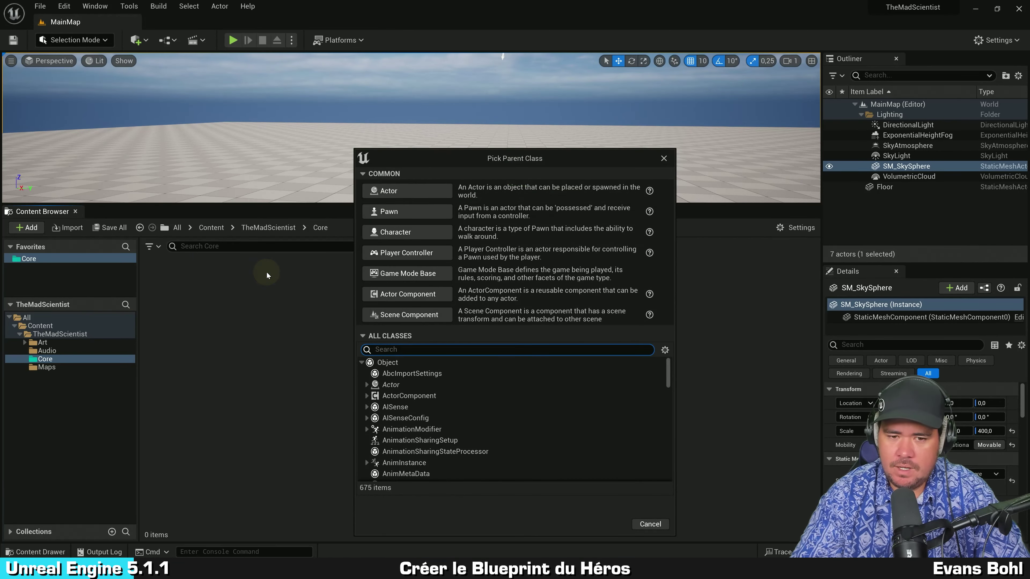
pyautogui.moveTo(445, 163)
pyautogui.mouseDown()
pyautogui.moveTo(434, 99)
pyautogui.moveTo(463, 89)
pyautogui.moveTo(392, 93)
pyautogui.mouseUp()
pyautogui.click(349, 271)
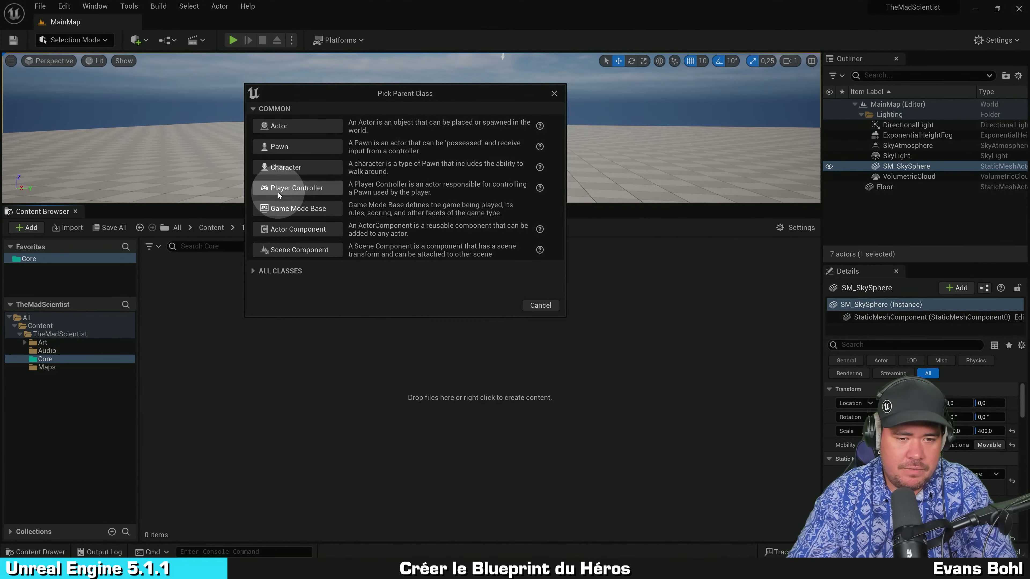
pyautogui.click(256, 270)
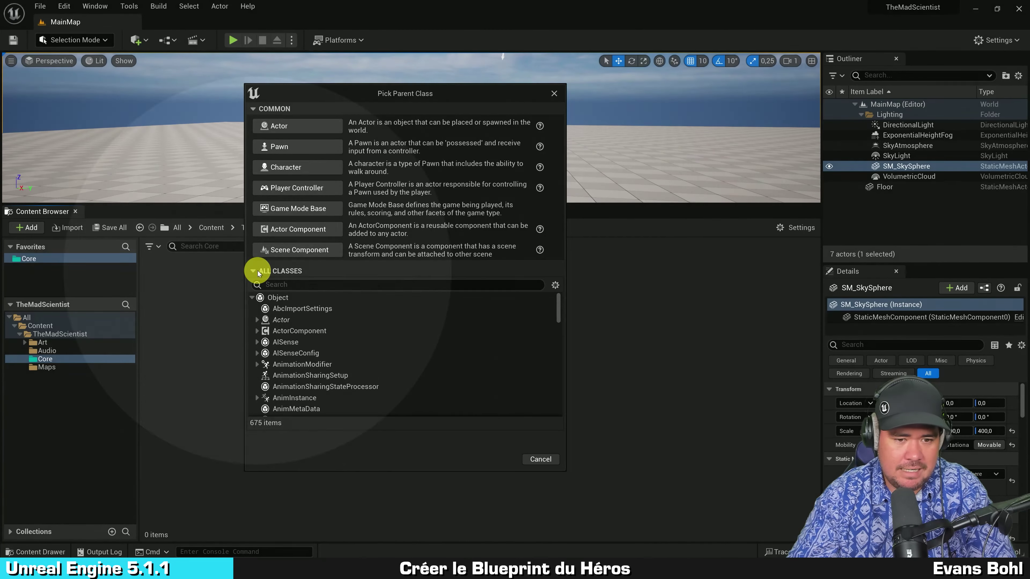
pyautogui.click(311, 286)
pyautogui.write('paper character')
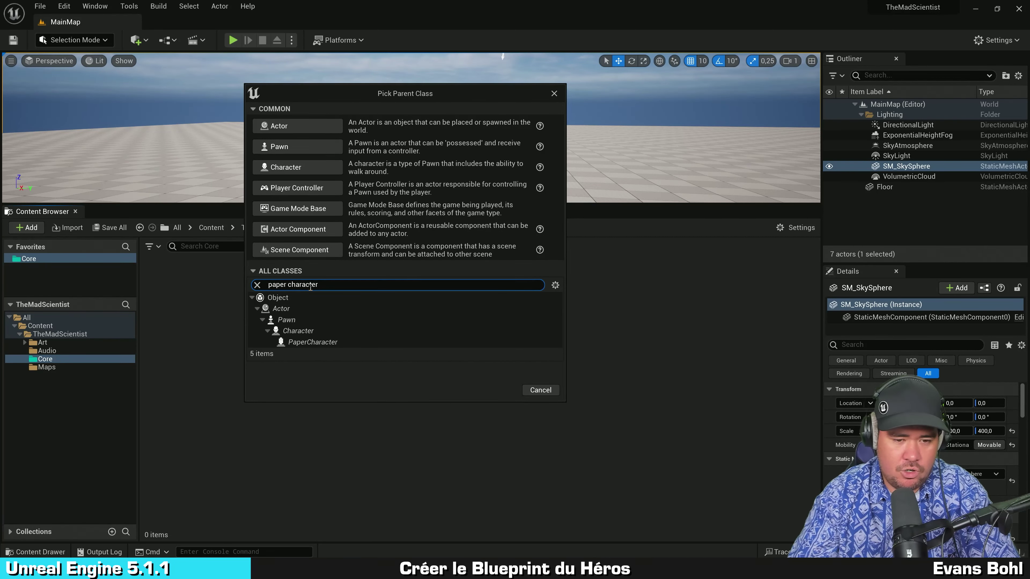
pyautogui.click(313, 343)
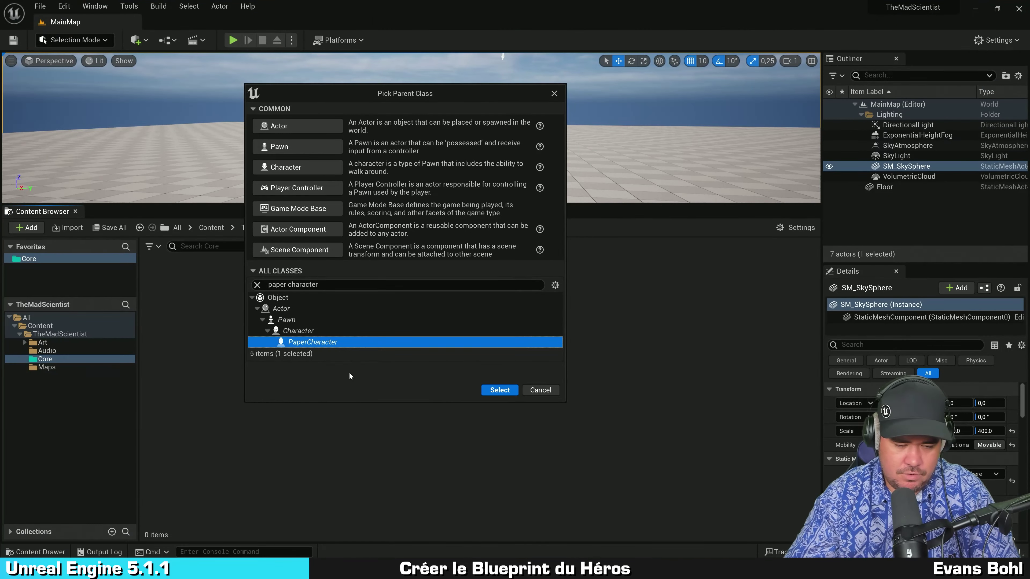
pyautogui.click(500, 390)
pyautogui.write('BP_Scientist')
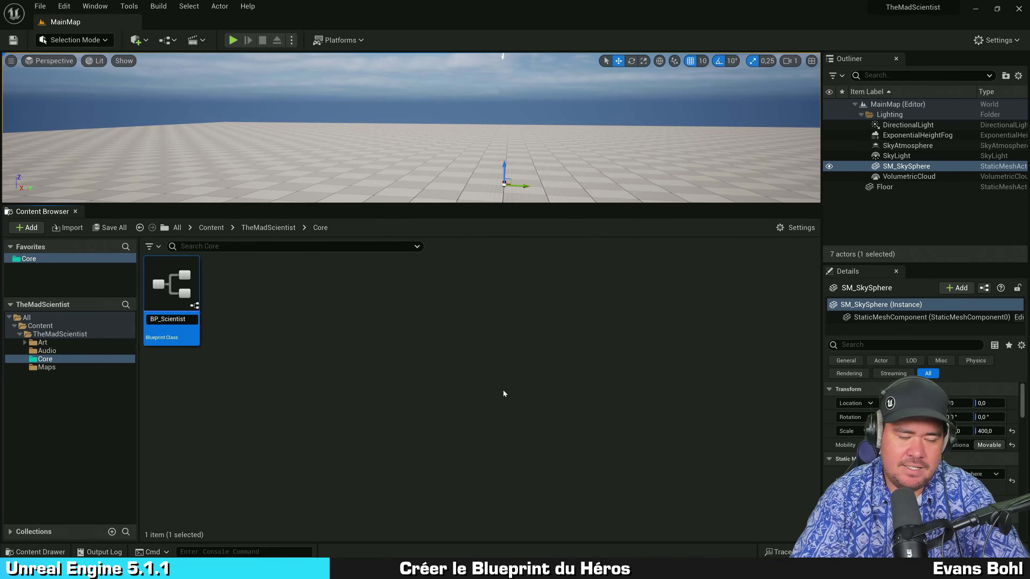
pyautogui.press('Return')
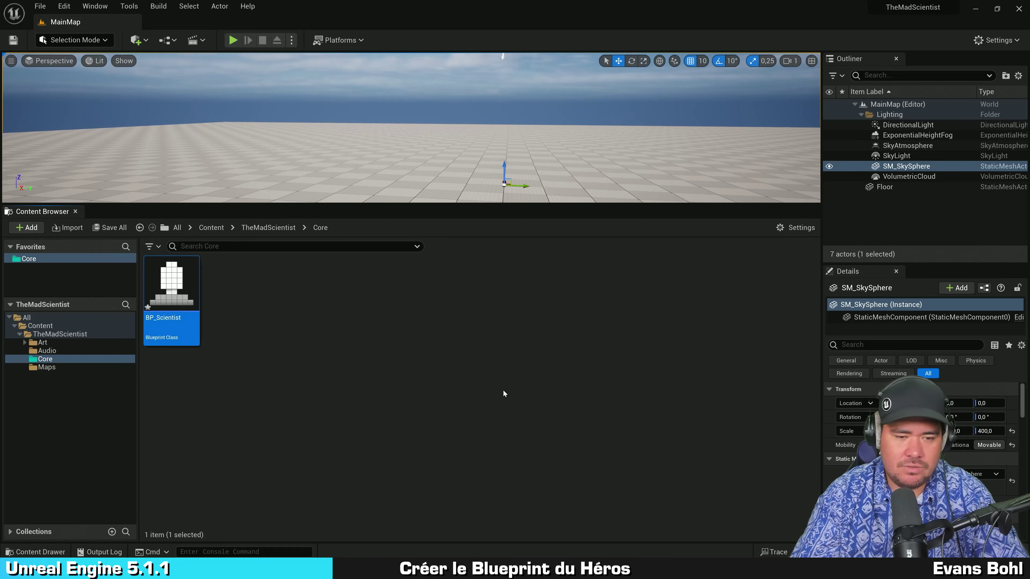
pyautogui.click(503, 392)
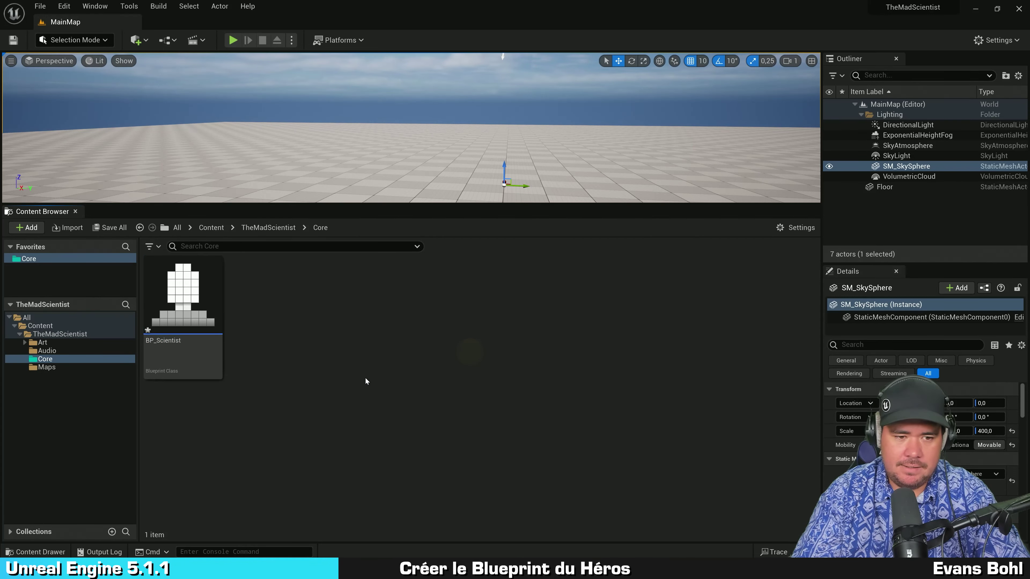
# - Open BP_Scientist in the Blueprint editor and inspect its Sprite and Capsule components
pyautogui.doubleClick(174, 287)
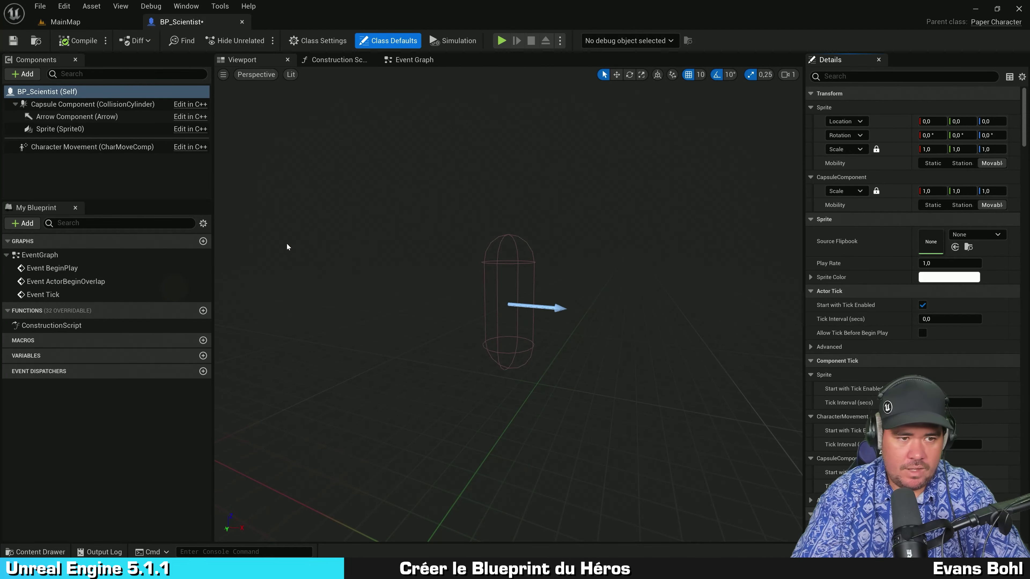
pyautogui.moveTo(611, 201)
pyautogui.keyDown('alt'); pyautogui.mouseDown()
pyautogui.moveTo(472, 191)
pyautogui.moveTo(585, 211)
pyautogui.mouseUp(); pyautogui.keyUp('alt')
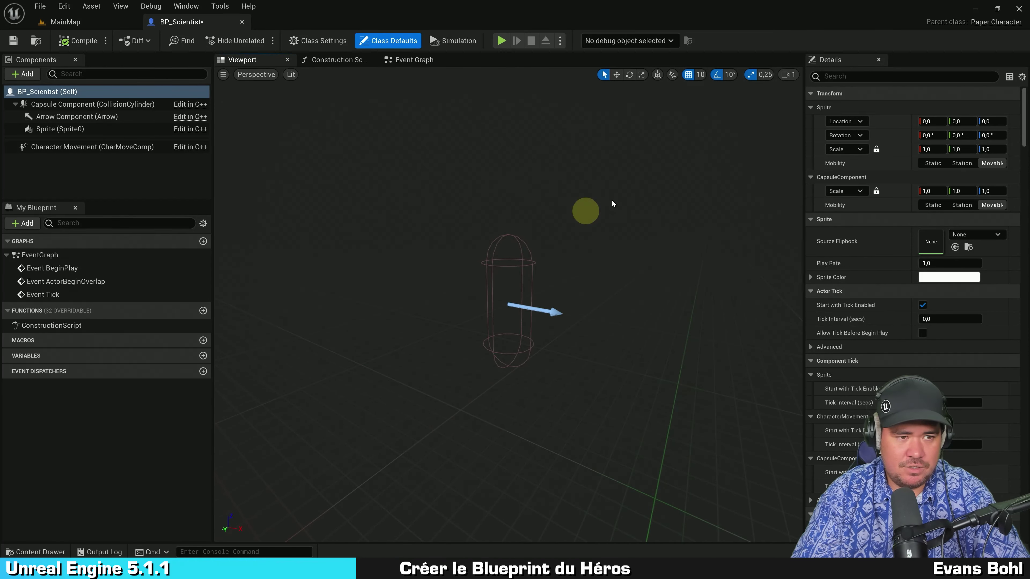
pyautogui.click(76, 130)
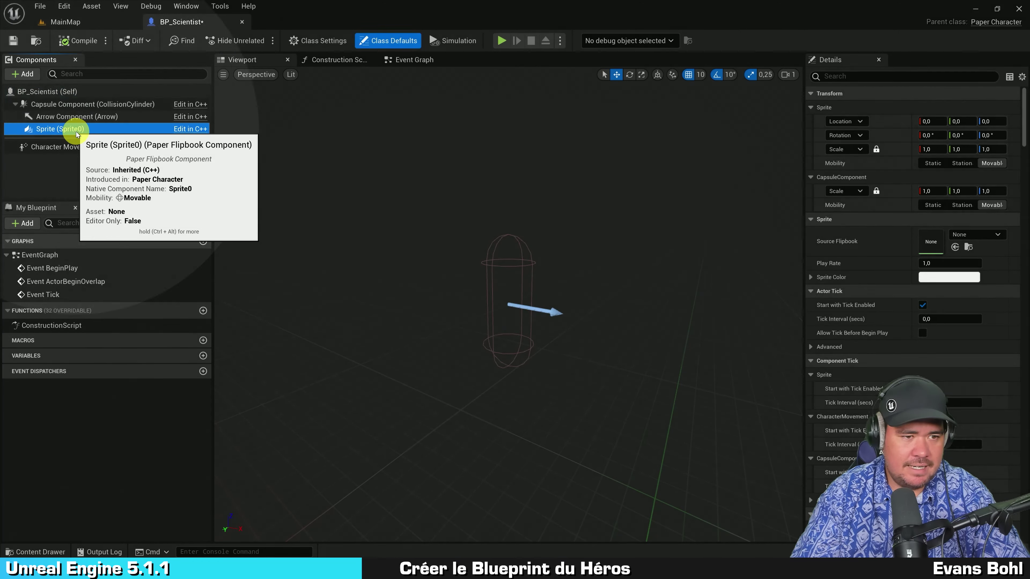
pyautogui.click(33, 132)
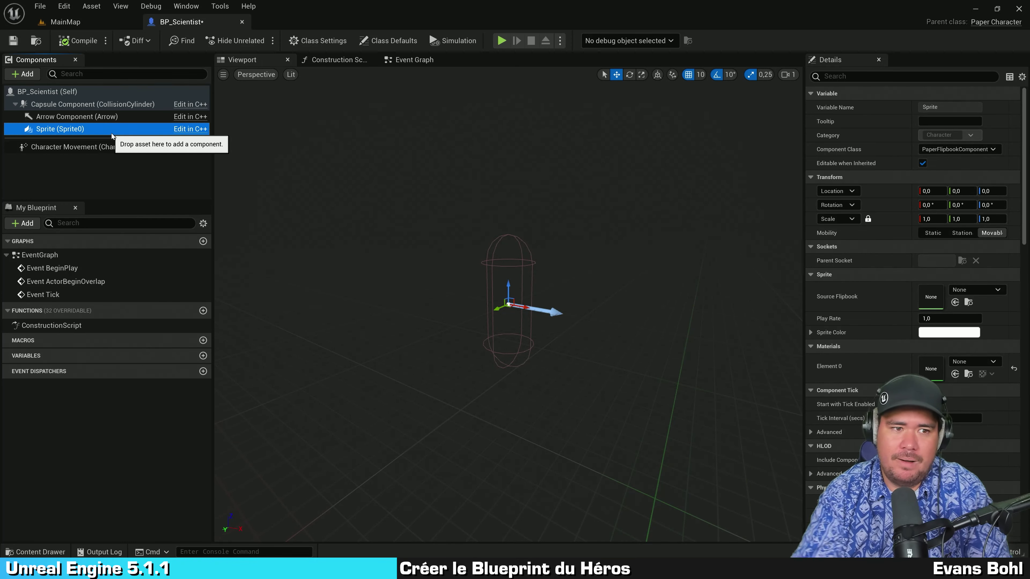
pyautogui.click(84, 105)
# - Add a Cube static mesh component under the capsule
pyautogui.click(22, 73)
pyautogui.click(53, 134)
pyautogui.click(84, 168)
pyautogui.click(93, 129)
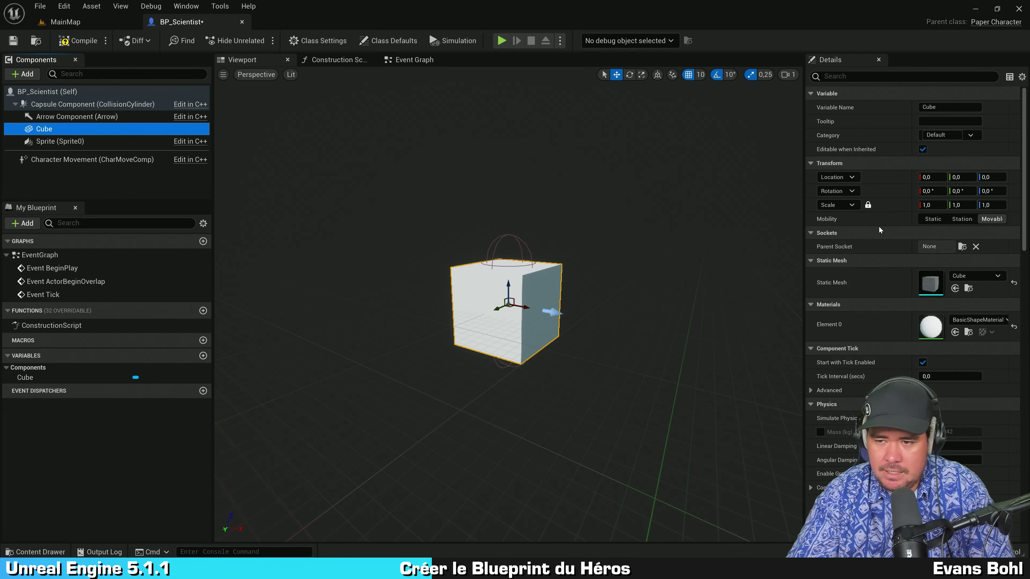
# - Scale the Cube uniformly to 0,5 on X, Y and Z with locked scaling
pyautogui.click(930, 205)
pyautogui.write('0,5')
pyautogui.press('Return')
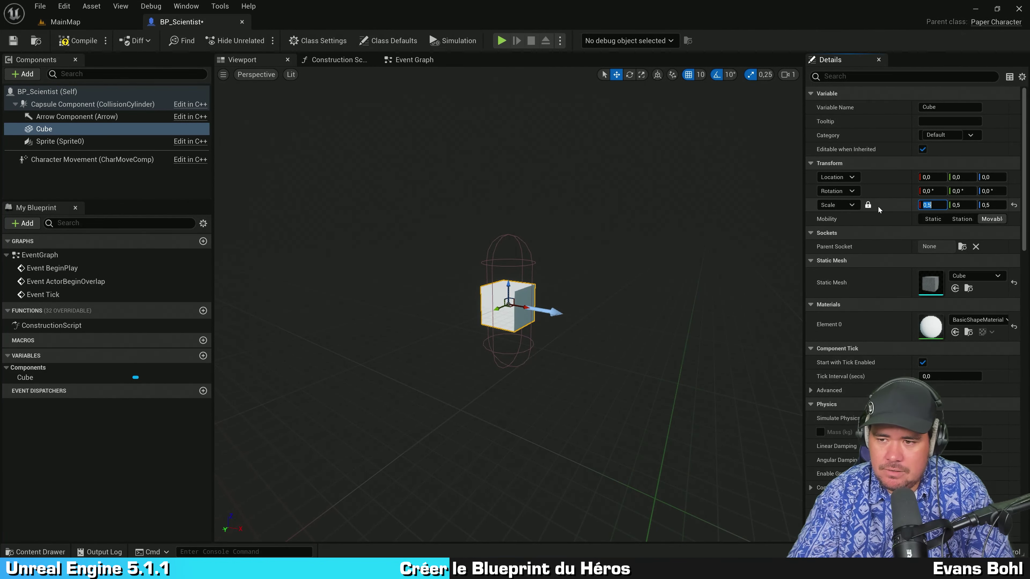
pyautogui.click(868, 205)
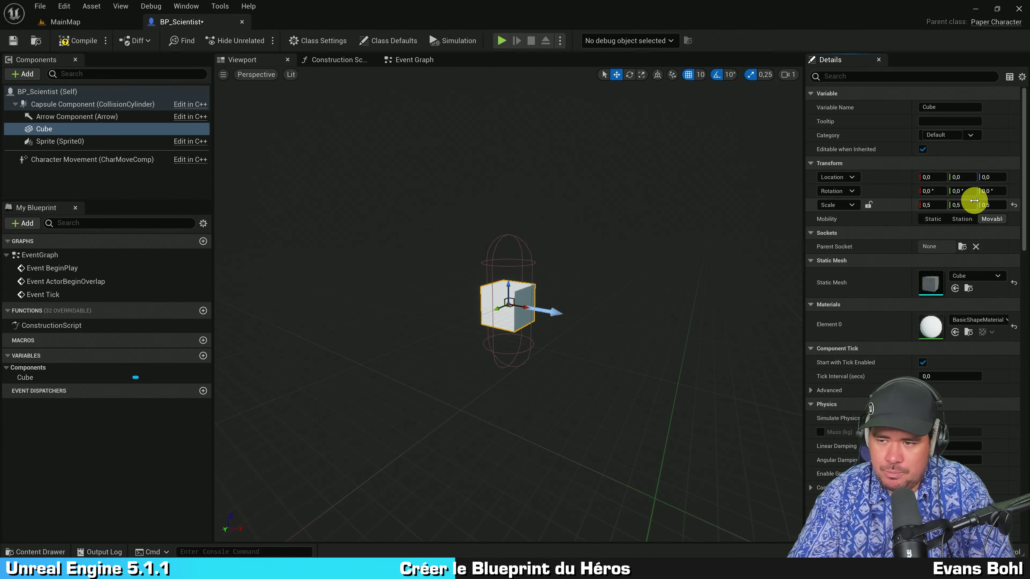
pyautogui.click(974, 201)
pyautogui.write('1')
pyautogui.press('Return')
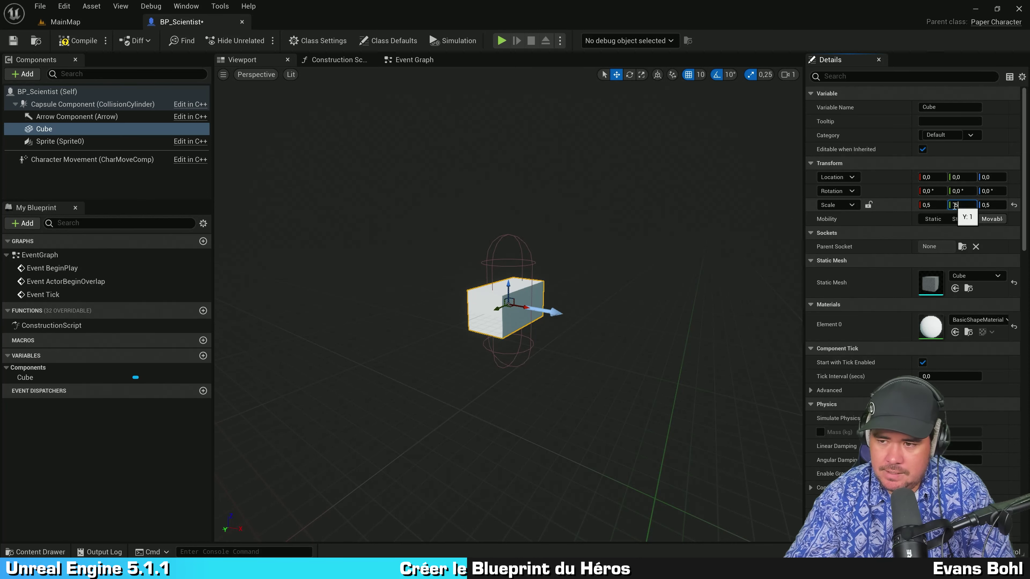
pyautogui.hotkey('ctrl', 'z')
pyautogui.click(870, 204)
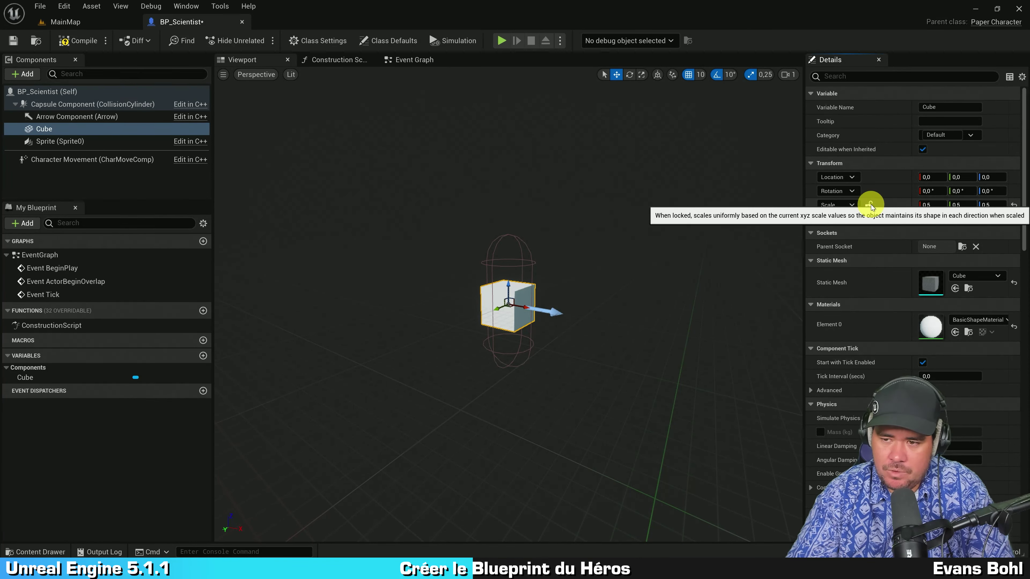
pyautogui.click(962, 205)
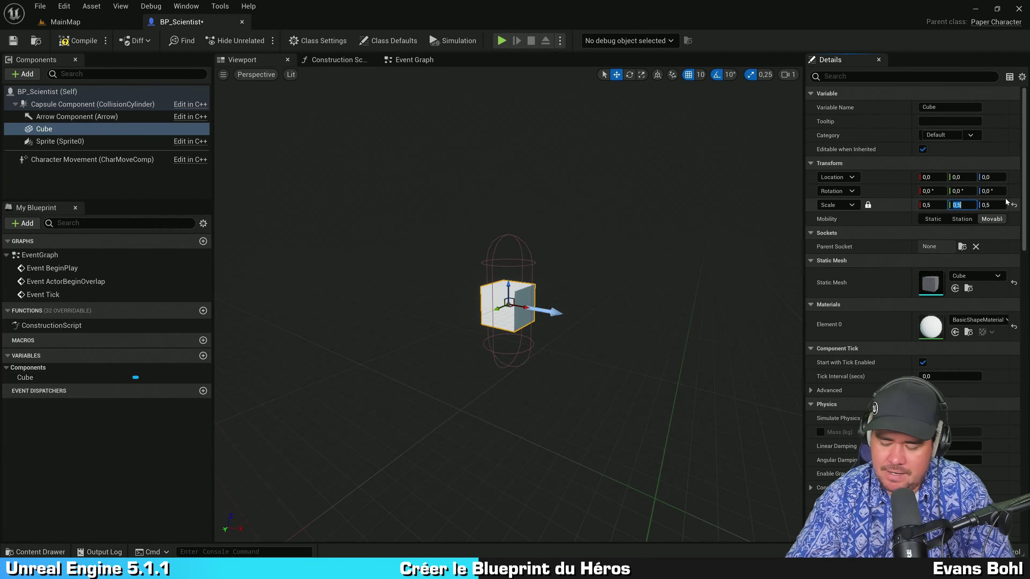
pyautogui.write('8')
pyautogui.write('0,8')
pyautogui.press('Return')
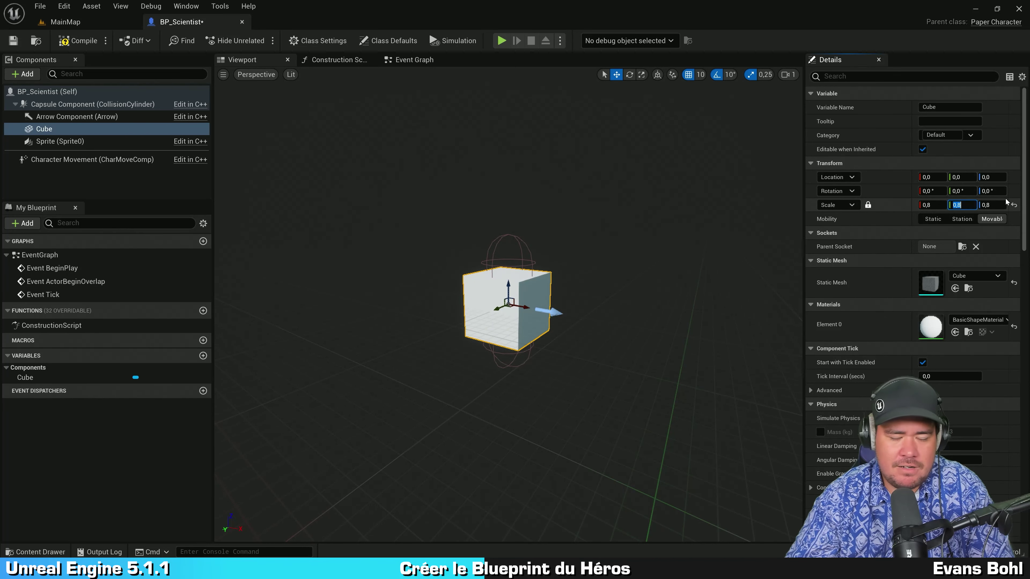
pyautogui.write('0,5')
pyautogui.press('Return')
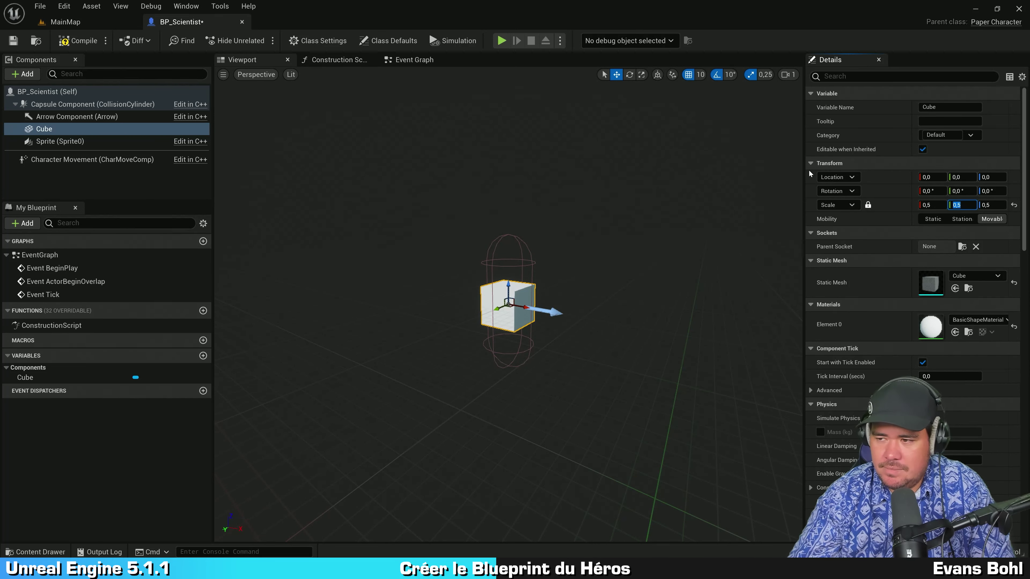
pyautogui.click(736, 230)
# - Save the BP_Scientist blueprint
pyautogui.click(77, 41)
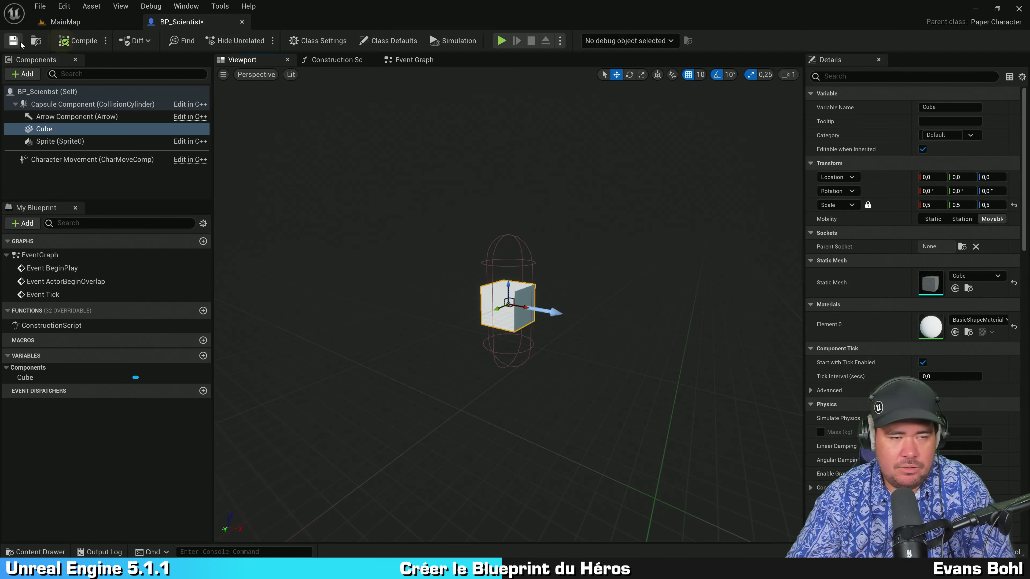
pyautogui.click(12, 41)
pyautogui.click(412, 118)
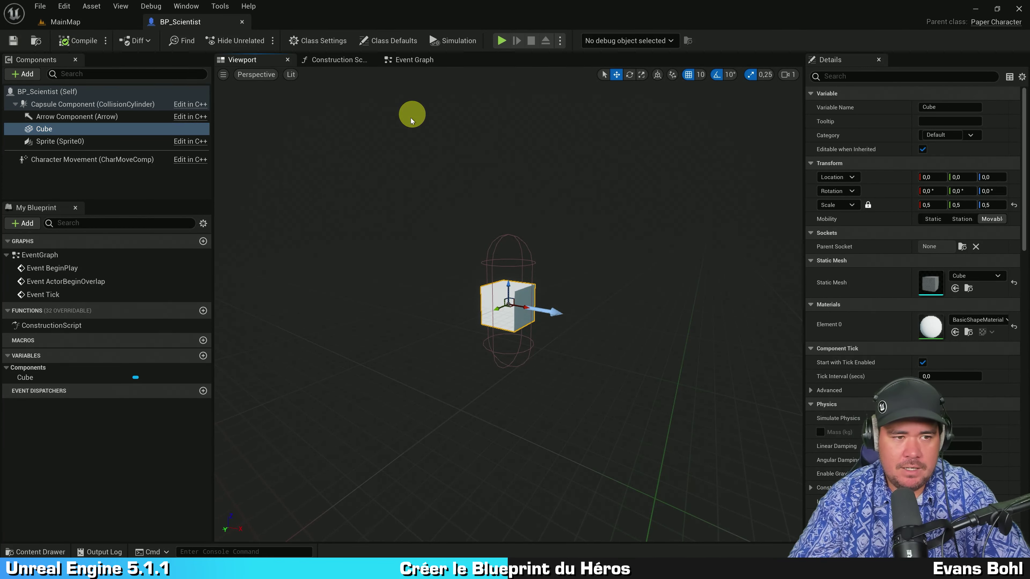
# - Add a Spring Arm component under the Capsule Component and name it SelfieStick
pyautogui.click(82, 104)
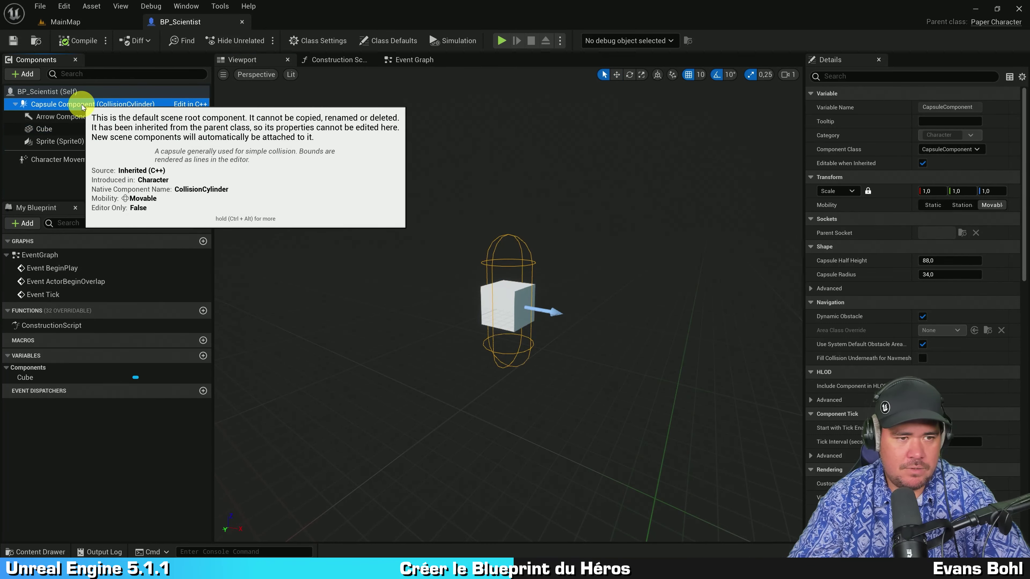
pyautogui.click(23, 74)
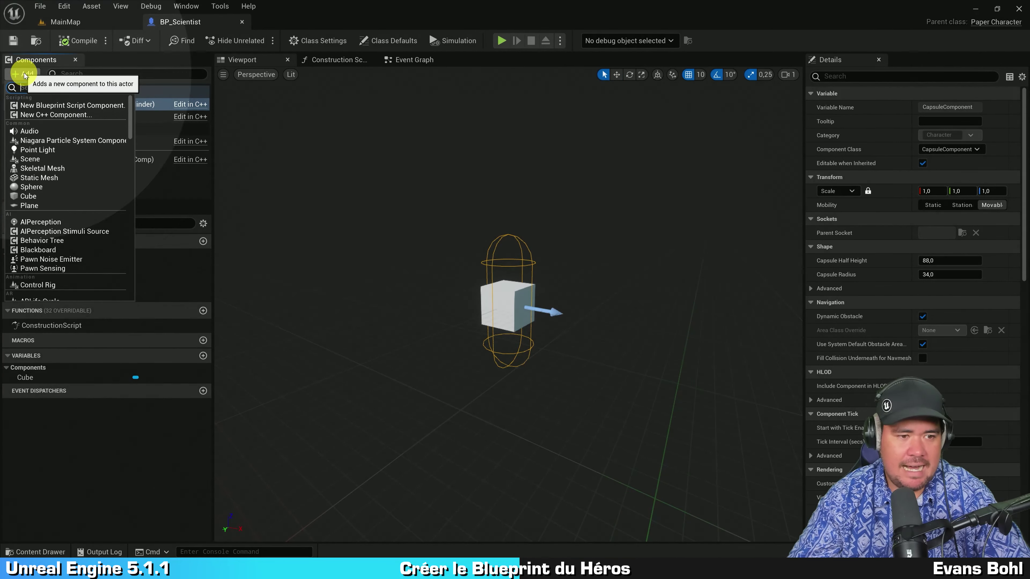
pyautogui.write('s')
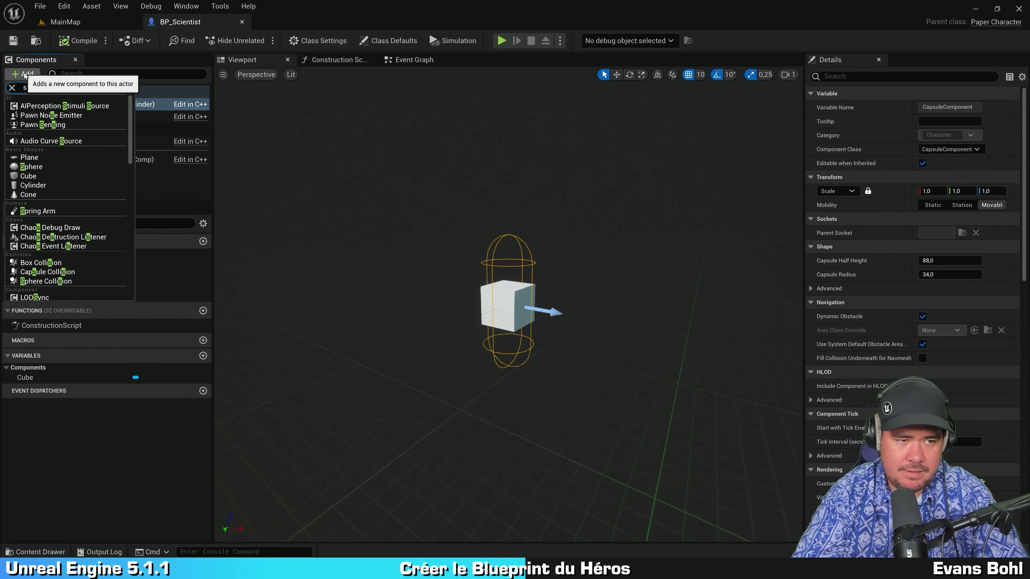
pyautogui.write('pring')
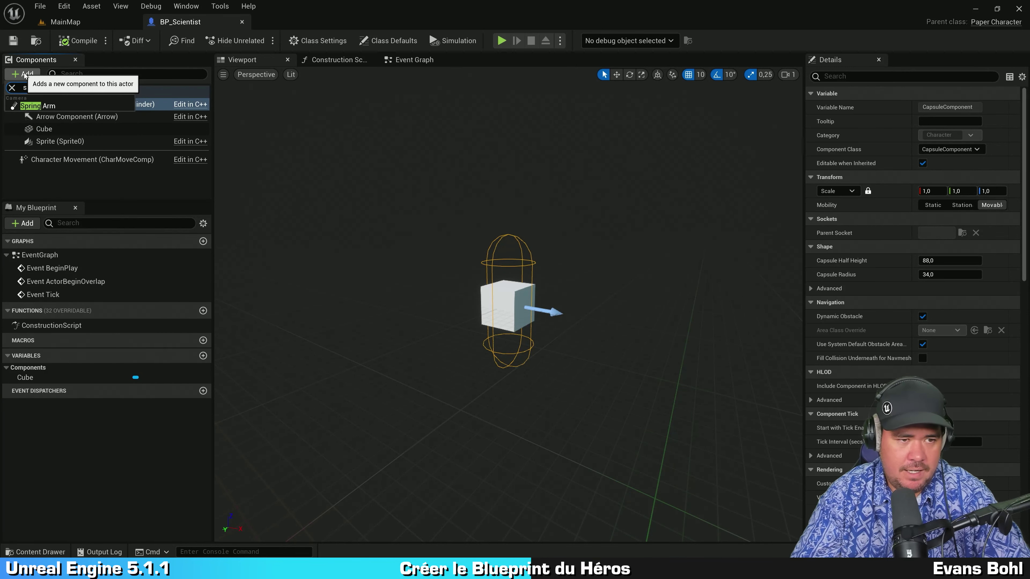
pyautogui.click(70, 107)
pyautogui.write('SelfieStic')
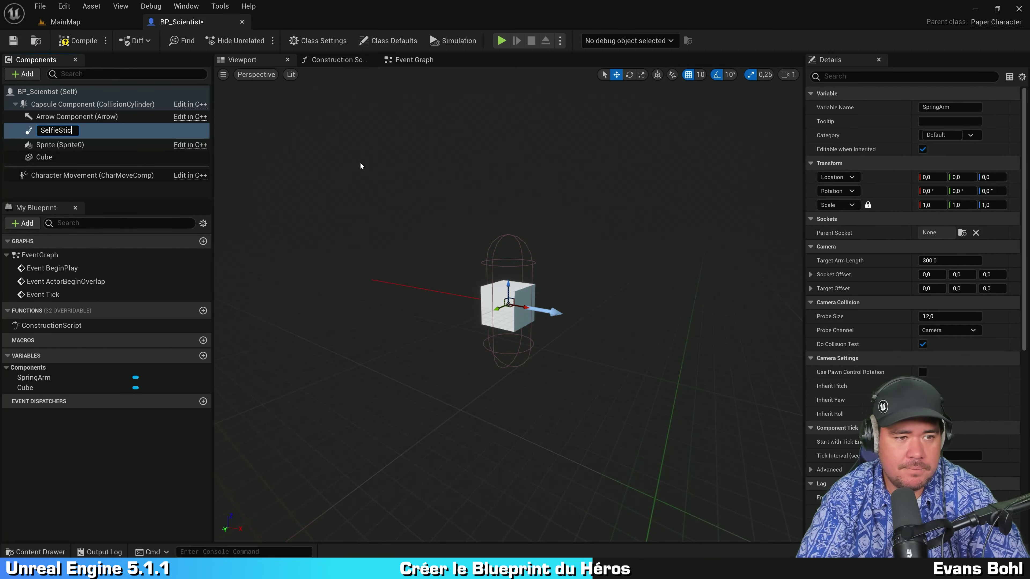
pyautogui.write('k')
pyautogui.press('Return')
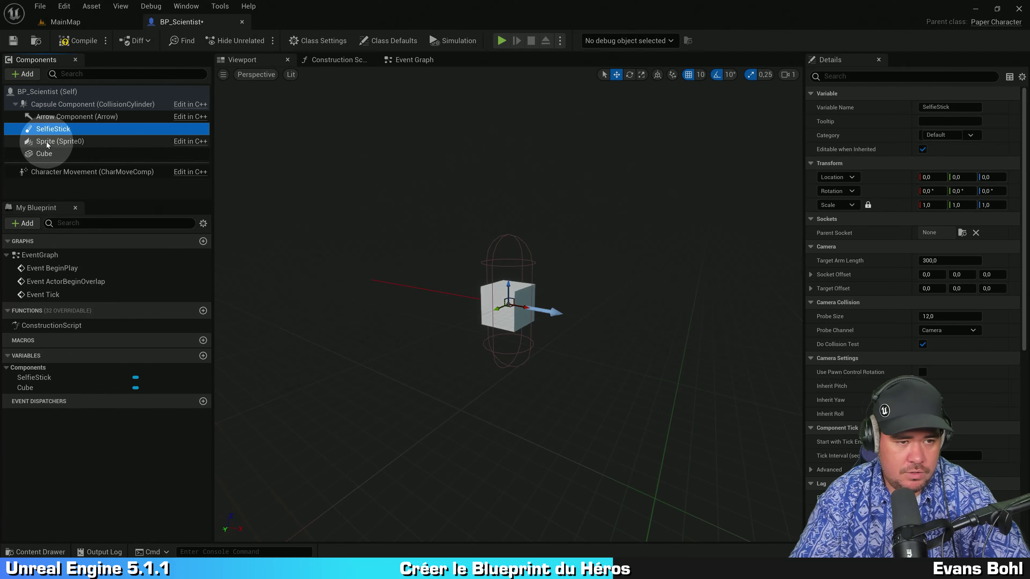
pyautogui.moveTo(56, 129)
pyautogui.click(114, 141)
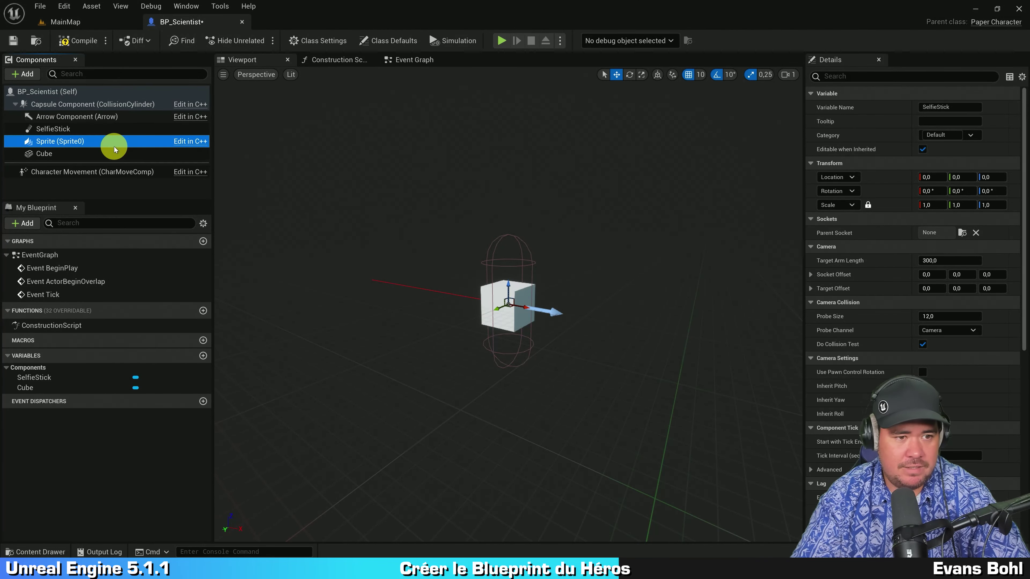
pyautogui.click(118, 129)
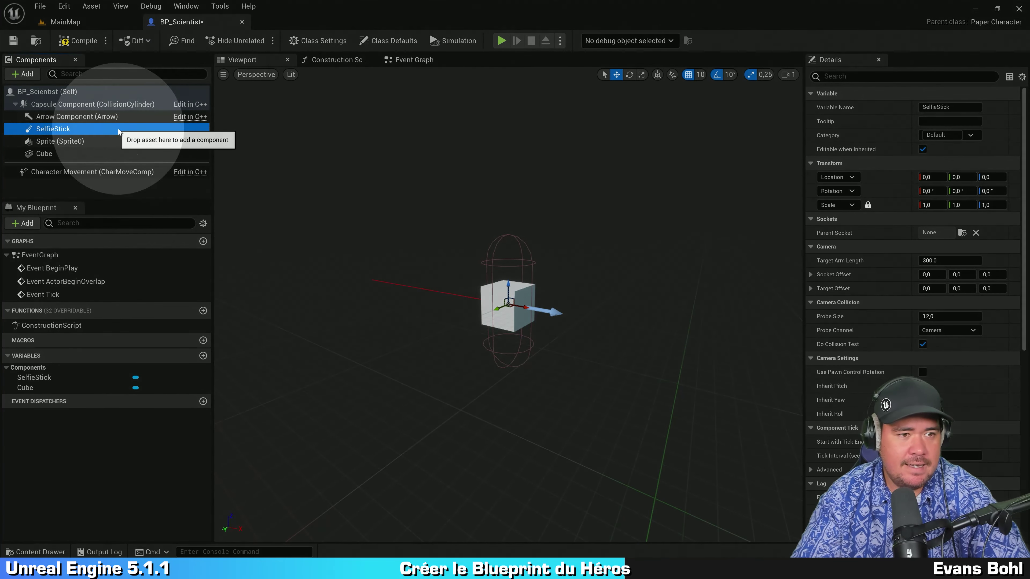
# - Add a Camera component as a child of the SelfieStick spring arm
pyautogui.click(27, 75)
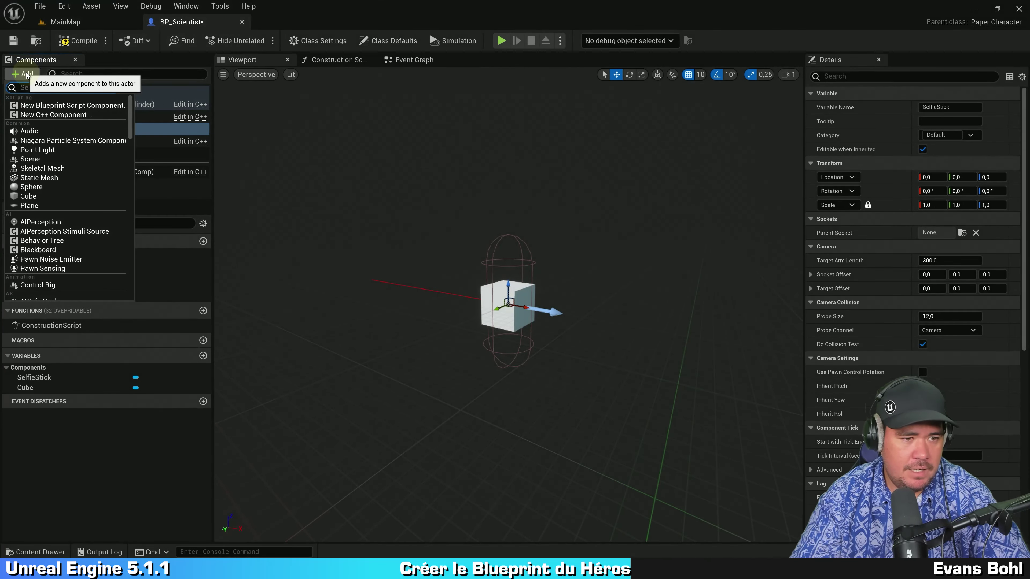
pyautogui.write('came')
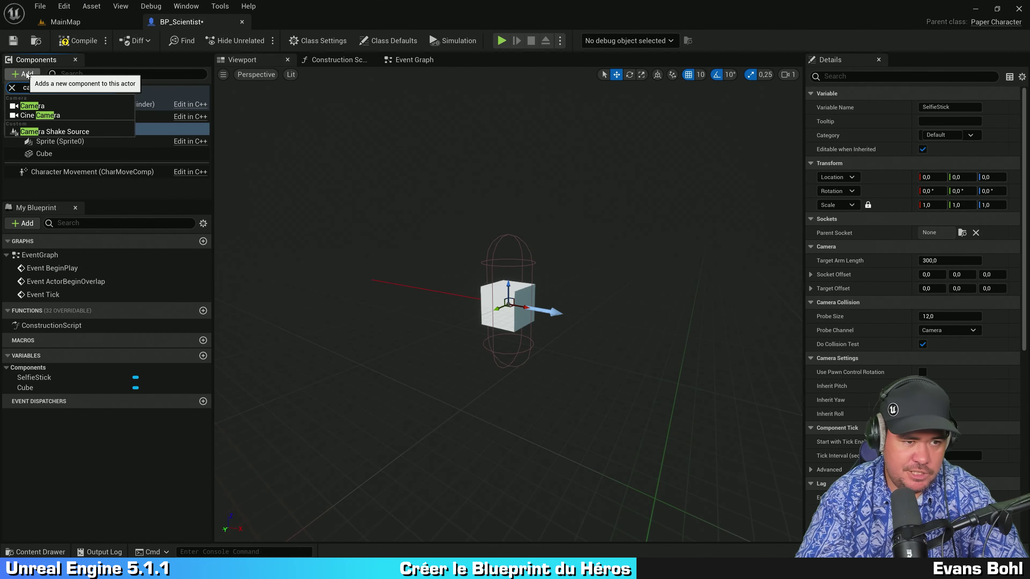
pyautogui.write('ra')
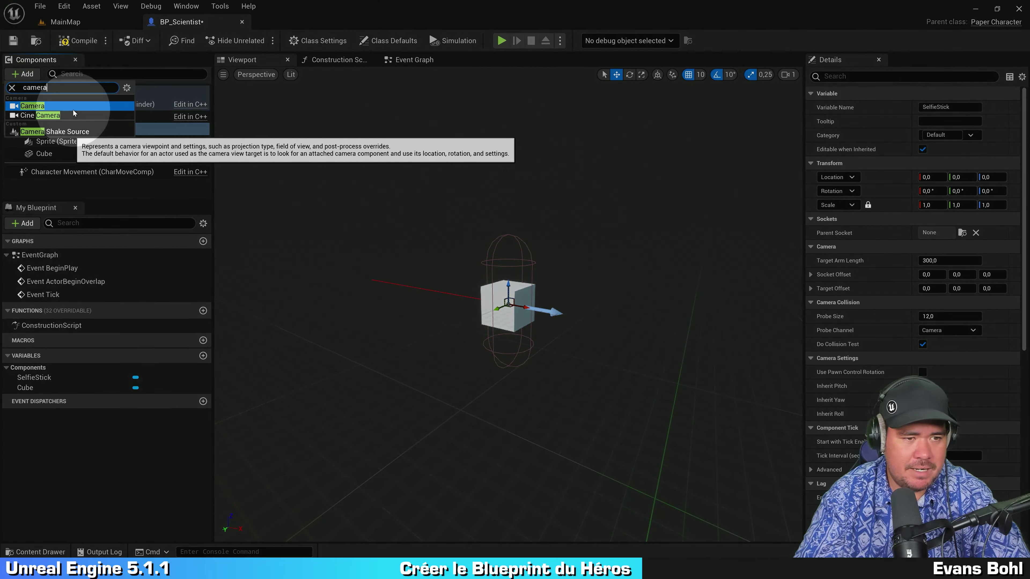
pyautogui.click(72, 108)
pyautogui.click(45, 106)
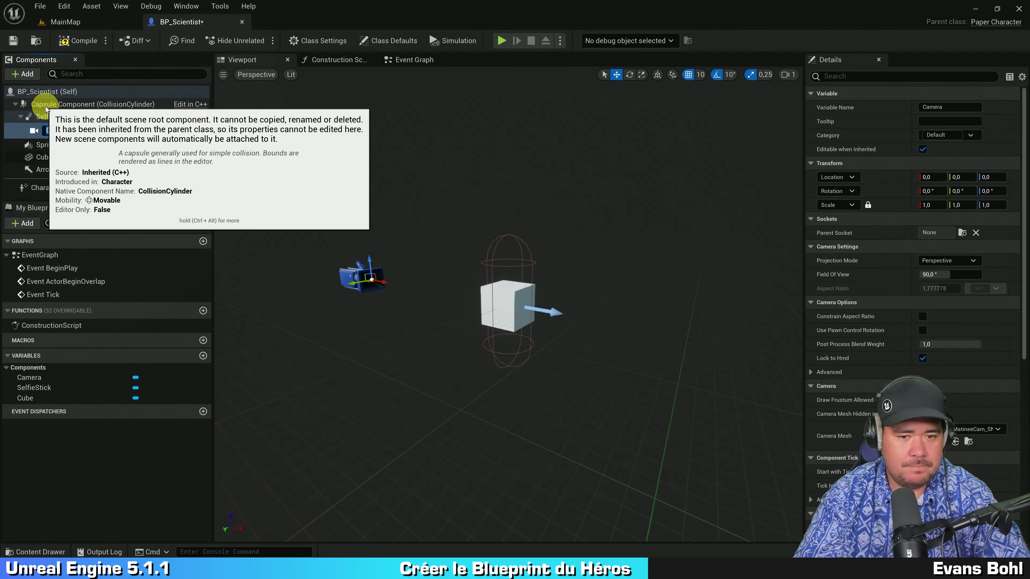
pyautogui.click(119, 133)
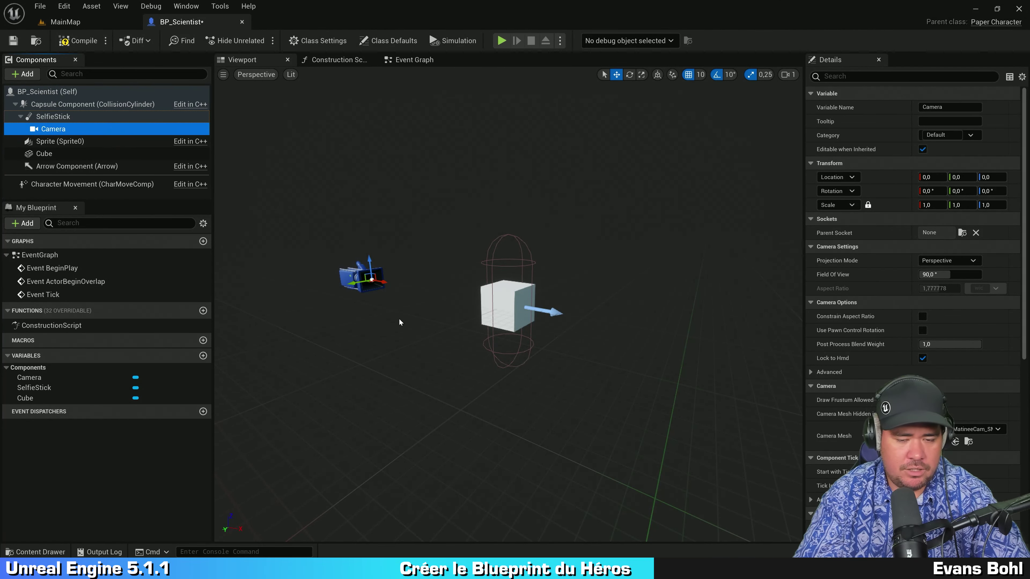
pyautogui.click(20, 116)
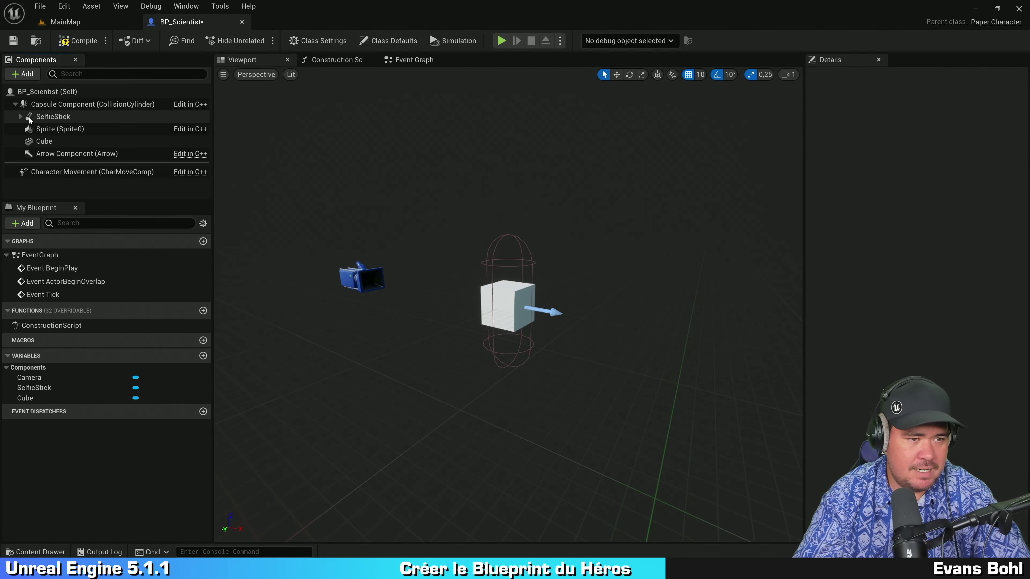
pyautogui.click(21, 117)
pyautogui.click(75, 126)
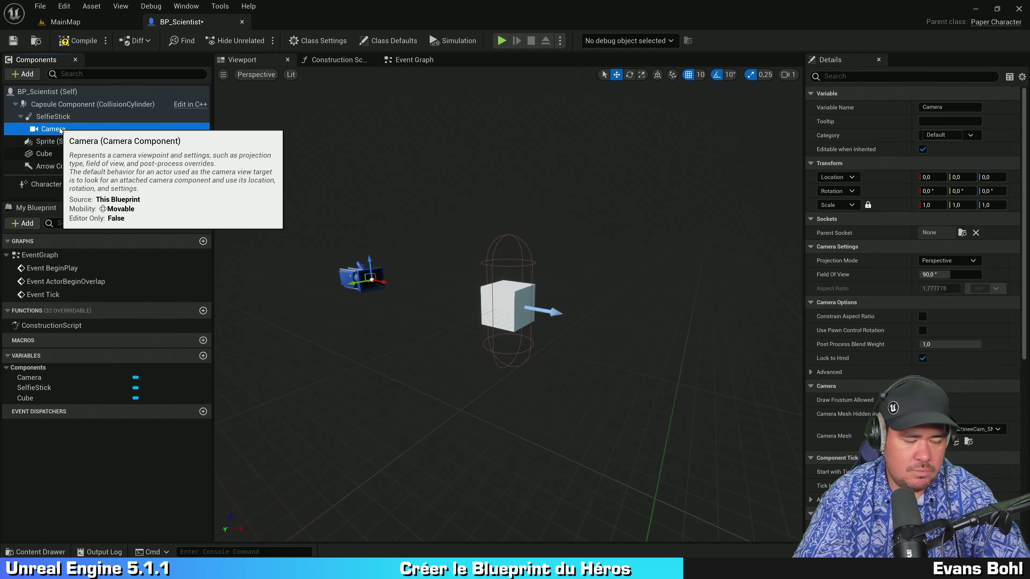
# - Re-attach the Camera component under the SelfieStick spring arm in the component hierarchy
pyautogui.moveTo(60, 128); pyautogui.dragTo(60, 105)
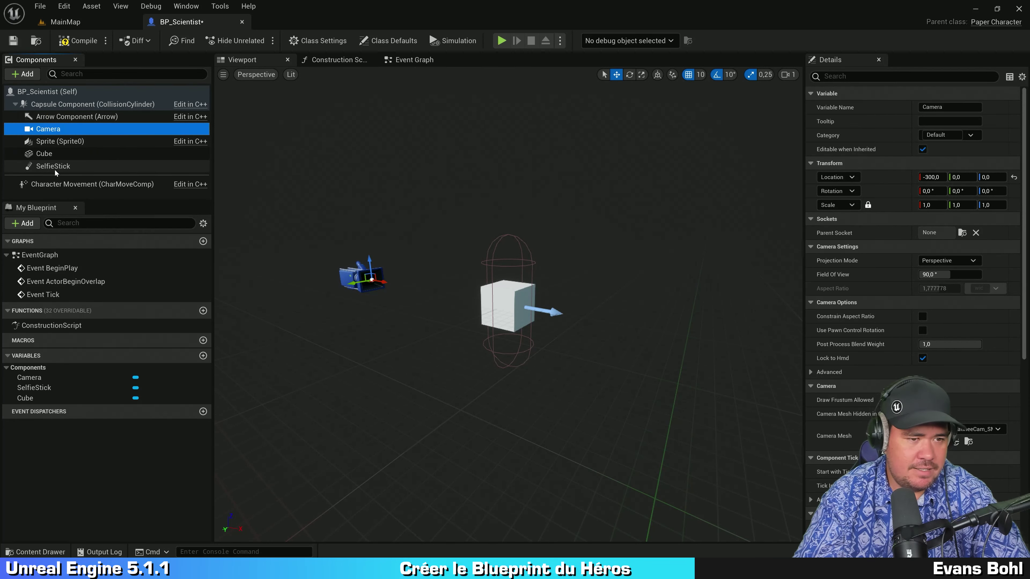
pyautogui.moveTo(47, 129); pyautogui.dragTo(56, 166)
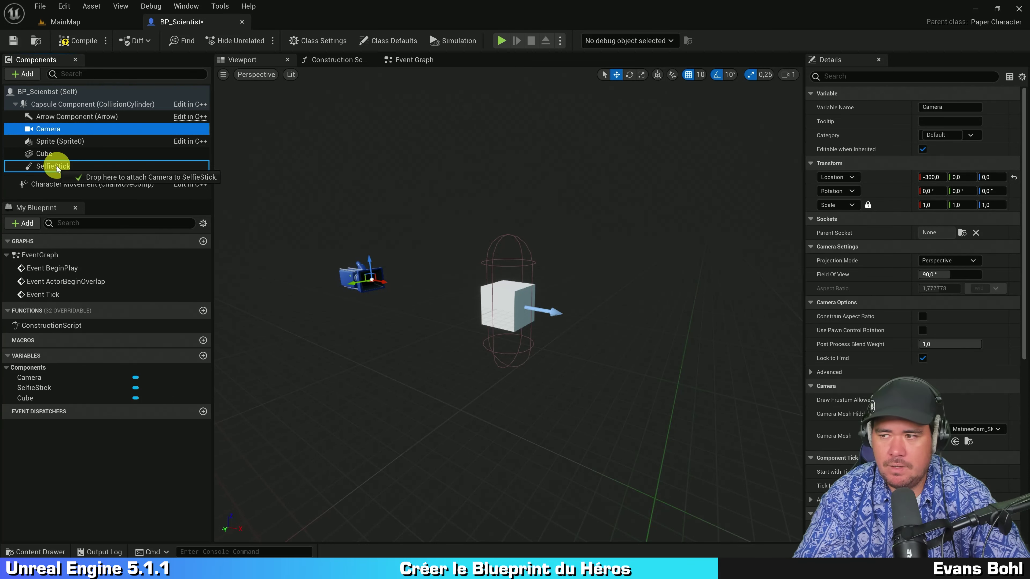
pyautogui.moveTo(56, 166); pyautogui.dragTo(57, 166)
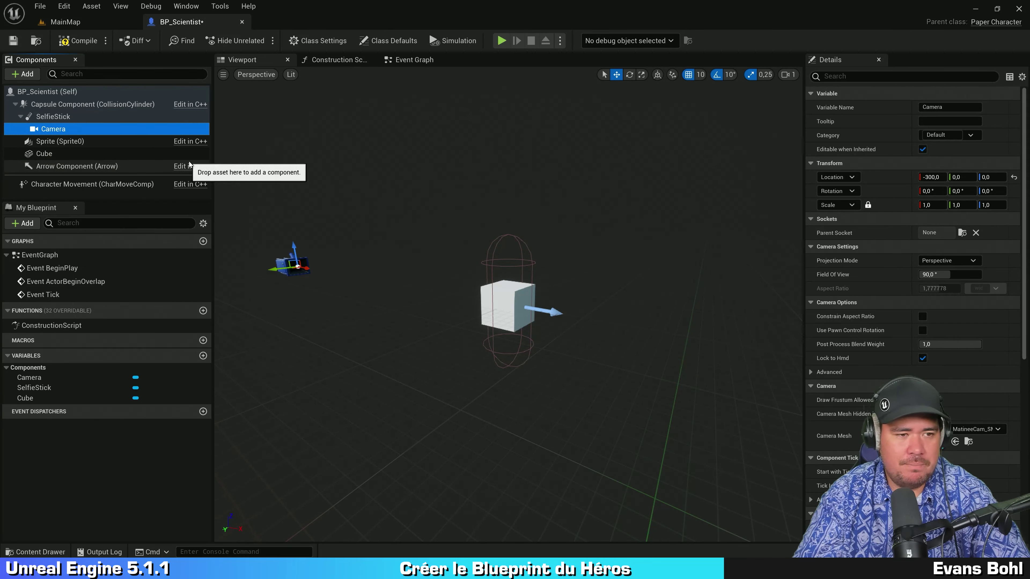
pyautogui.click(76, 119)
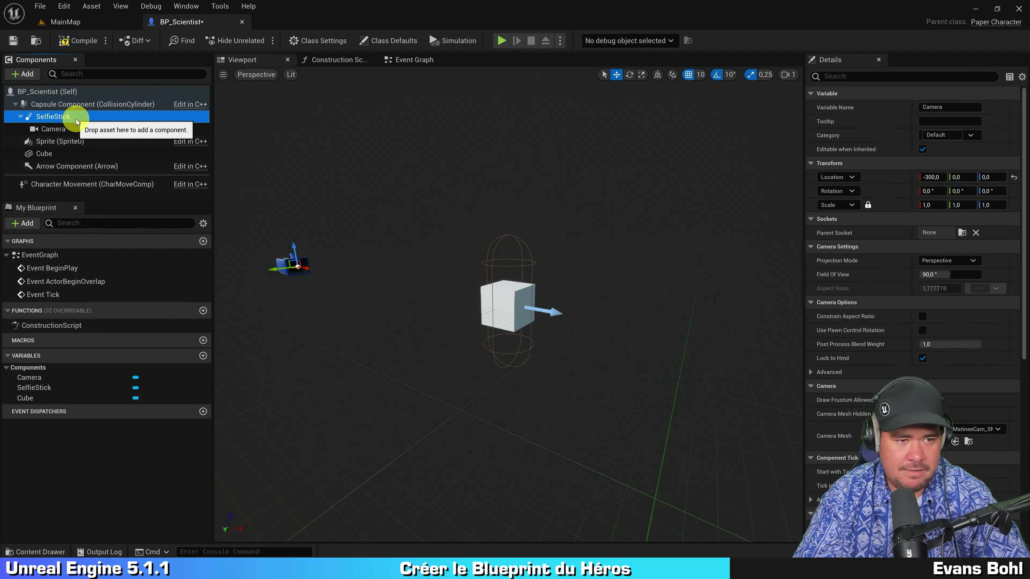
pyautogui.moveTo(507, 300)
pyautogui.mouseDown()
pyautogui.moveTo(513, 230)
pyautogui.moveTo(374, 235)
pyautogui.moveTo(507, 303)
pyautogui.mouseUp()
pyautogui.click(591, 206)
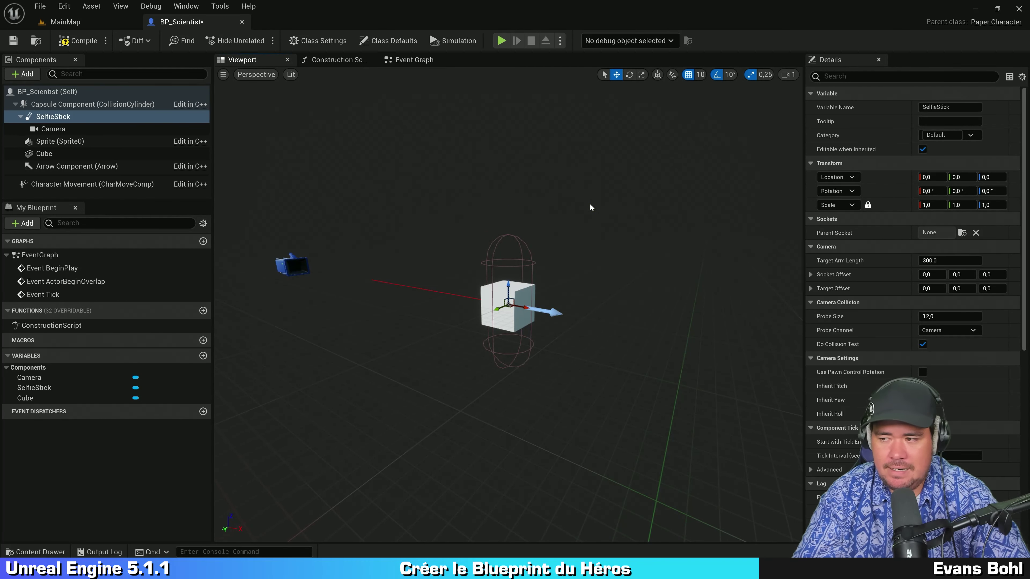
pyautogui.click(82, 128)
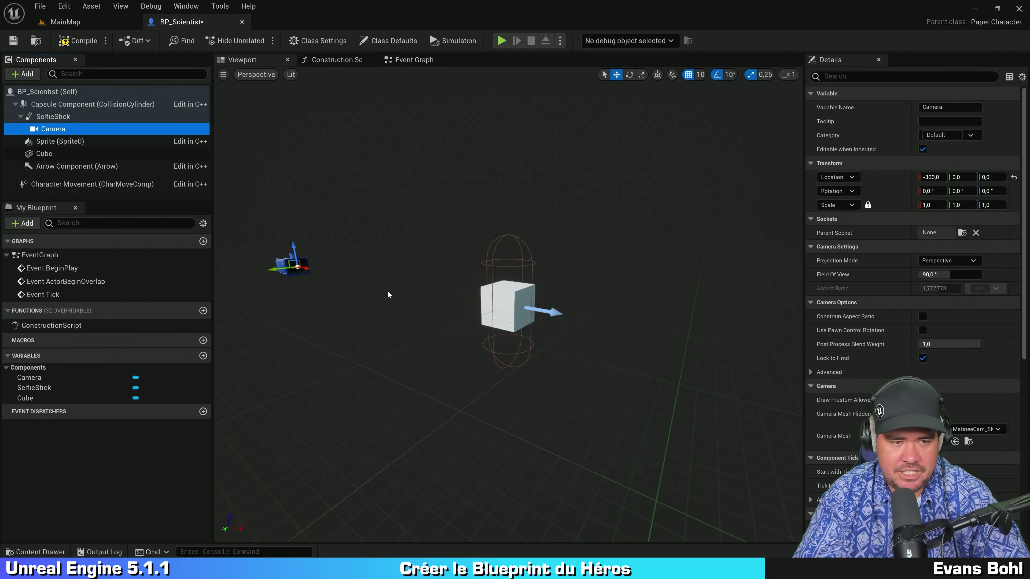
pyautogui.click(80, 116)
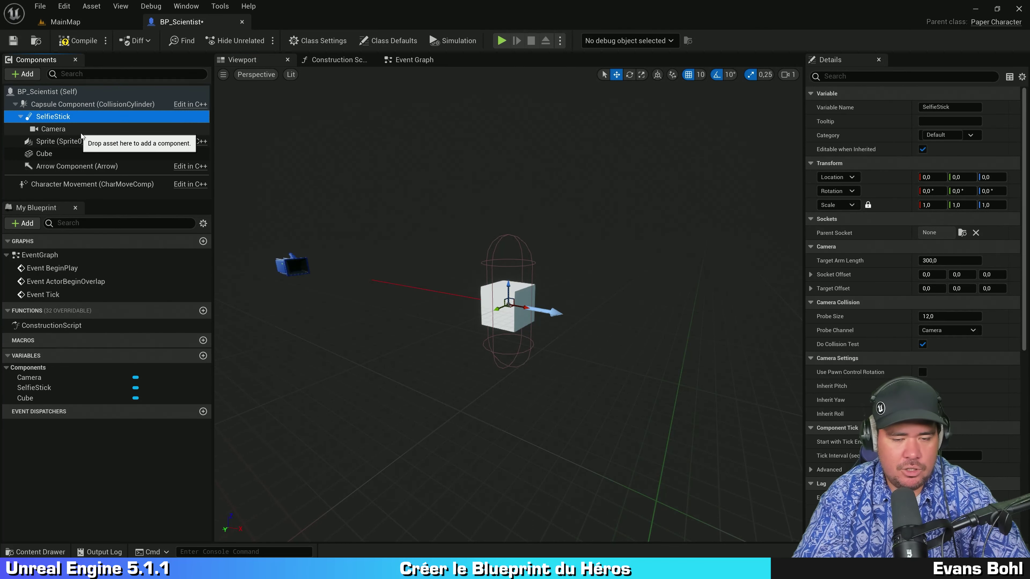
pyautogui.click(370, 283)
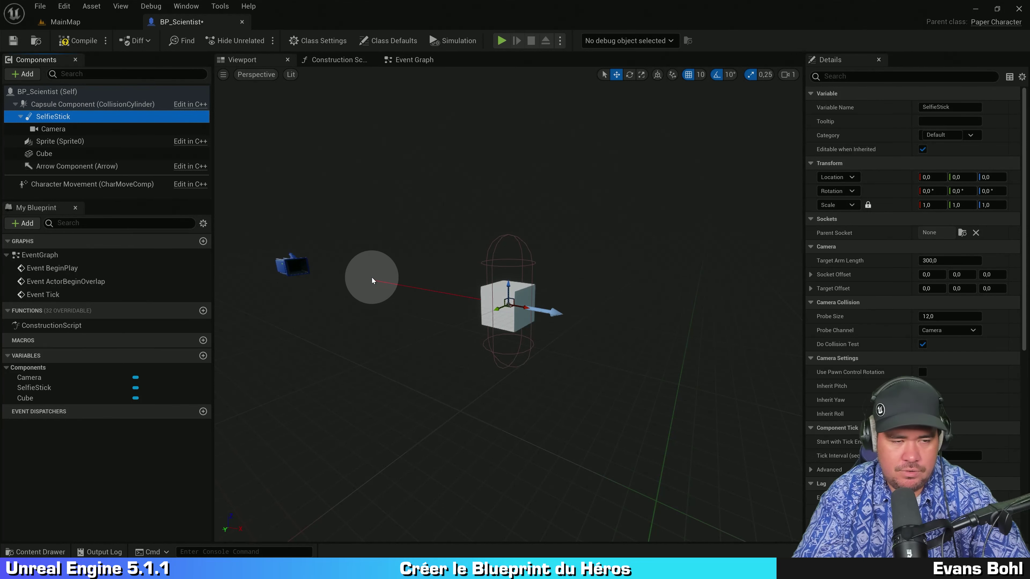
pyautogui.click(105, 133)
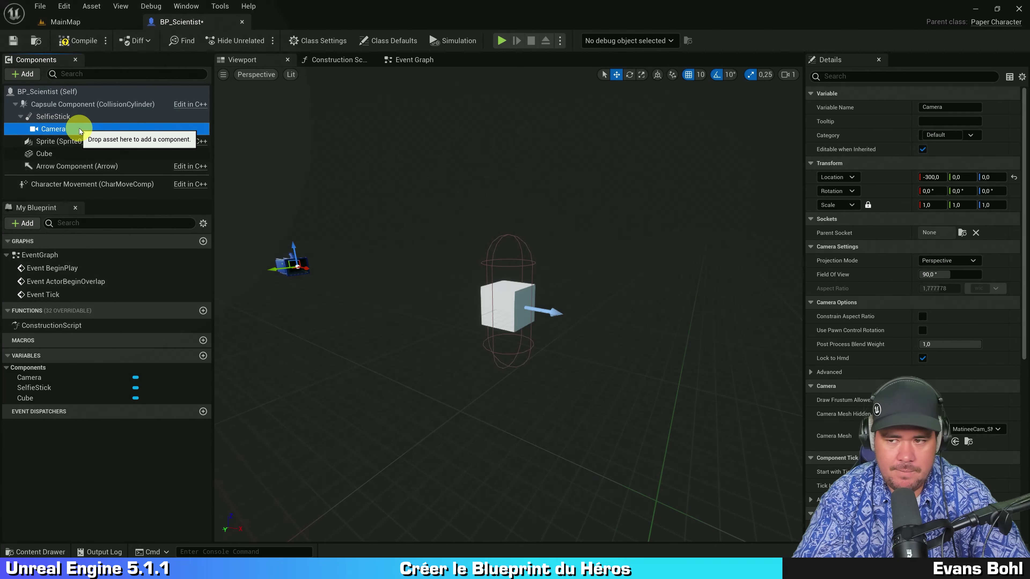
# - Reset the Camera's Location X from -300 to 0
pyautogui.click(470, 188)
pyautogui.click(932, 177)
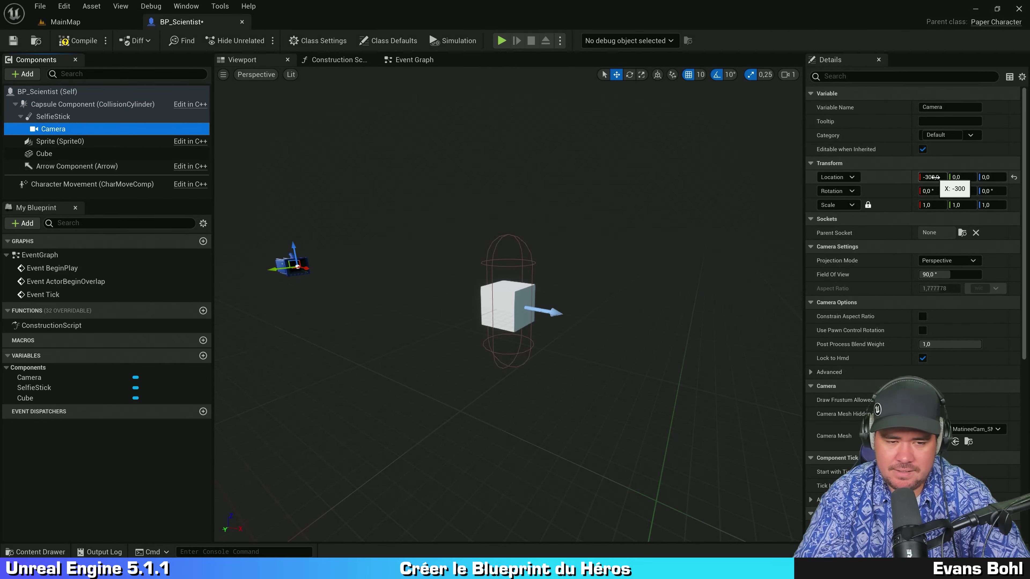
pyautogui.click(932, 178)
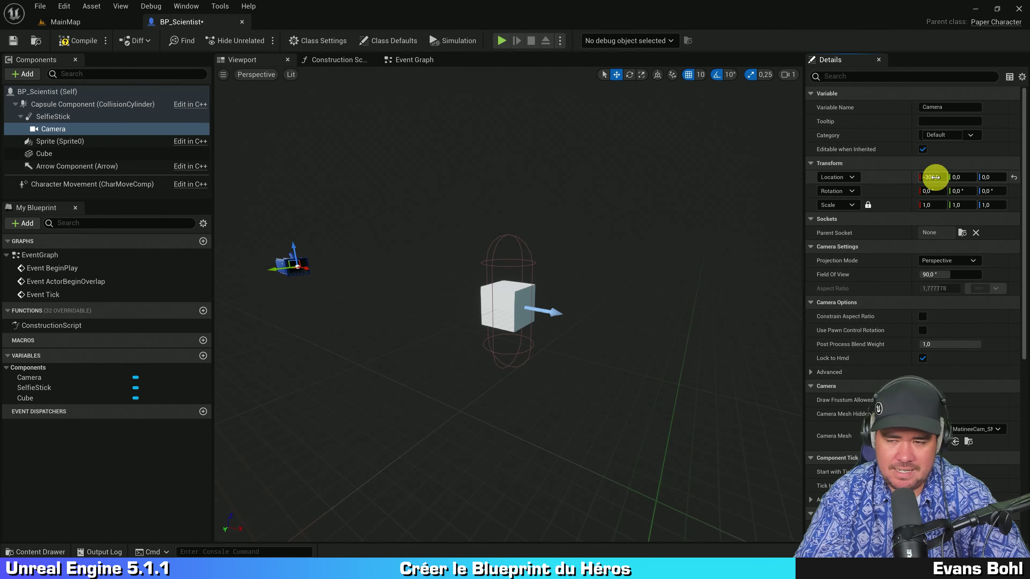
pyautogui.write('0')
pyautogui.press('Return')
pyautogui.click(702, 180)
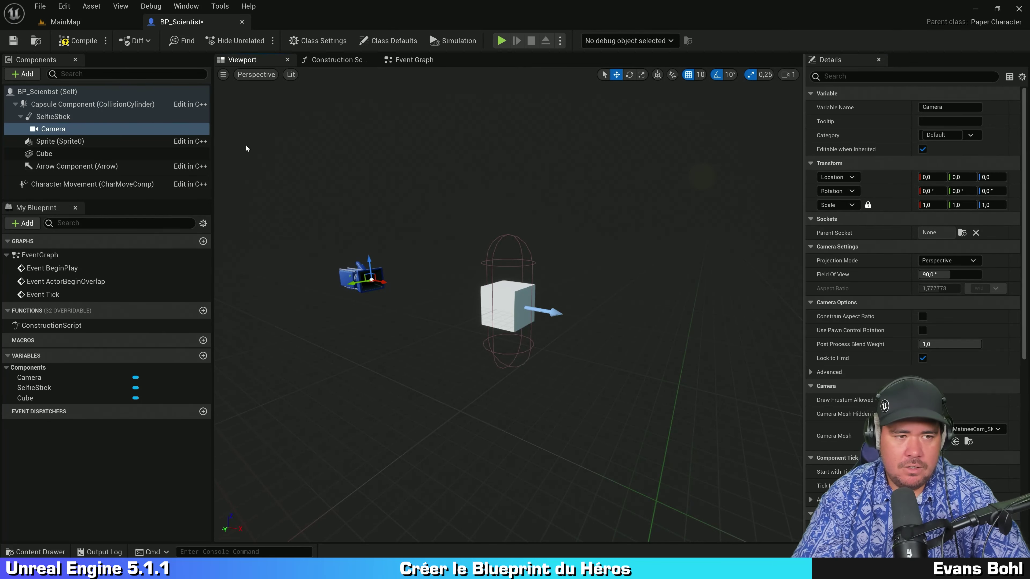
# - Rotate the SelfieStick to a Z (yaw) rotation of -90 degrees
pyautogui.click(69, 117)
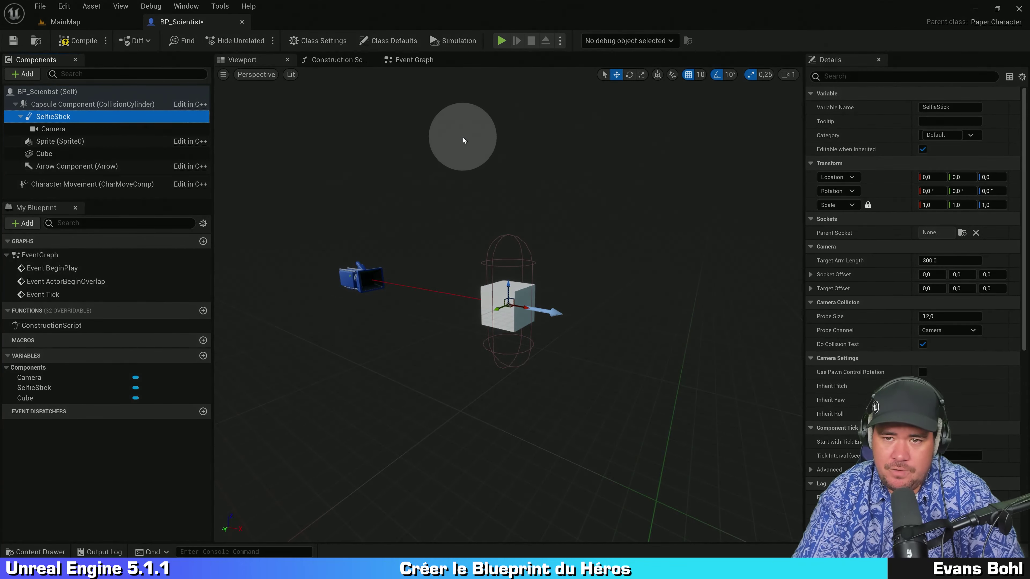
pyautogui.click(628, 77)
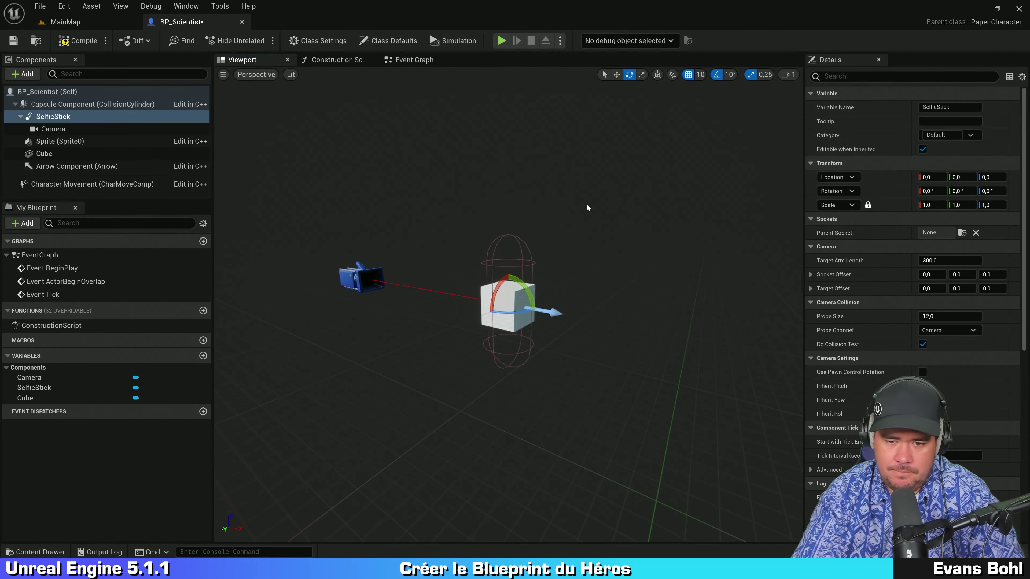
pyautogui.moveTo(504, 313)
pyautogui.mouseDown()
pyautogui.moveTo(601, 312)
pyautogui.moveTo(718, 291)
pyautogui.mouseUp()
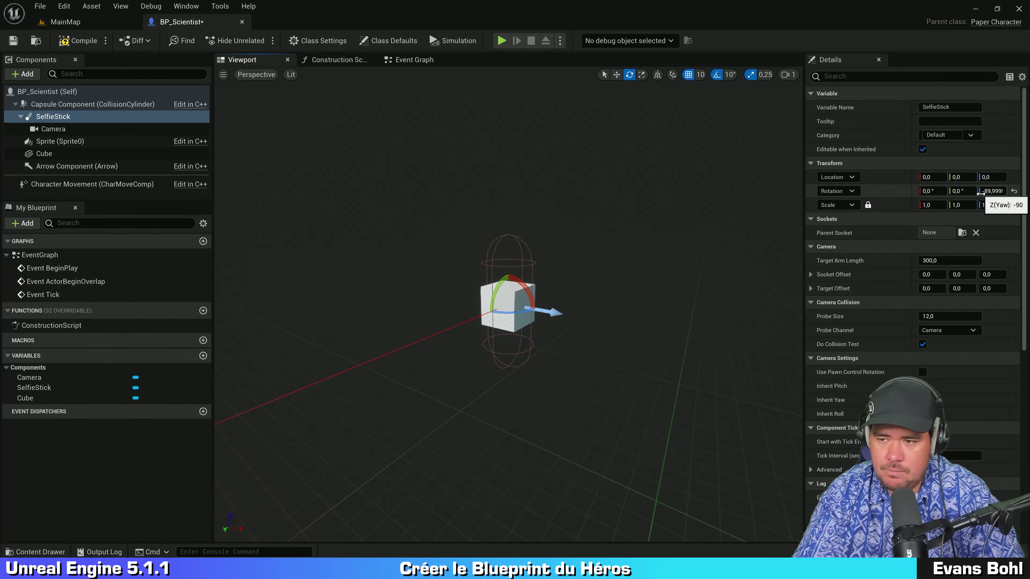
pyautogui.moveTo(913, 191); pyautogui.dragTo(889, 191)
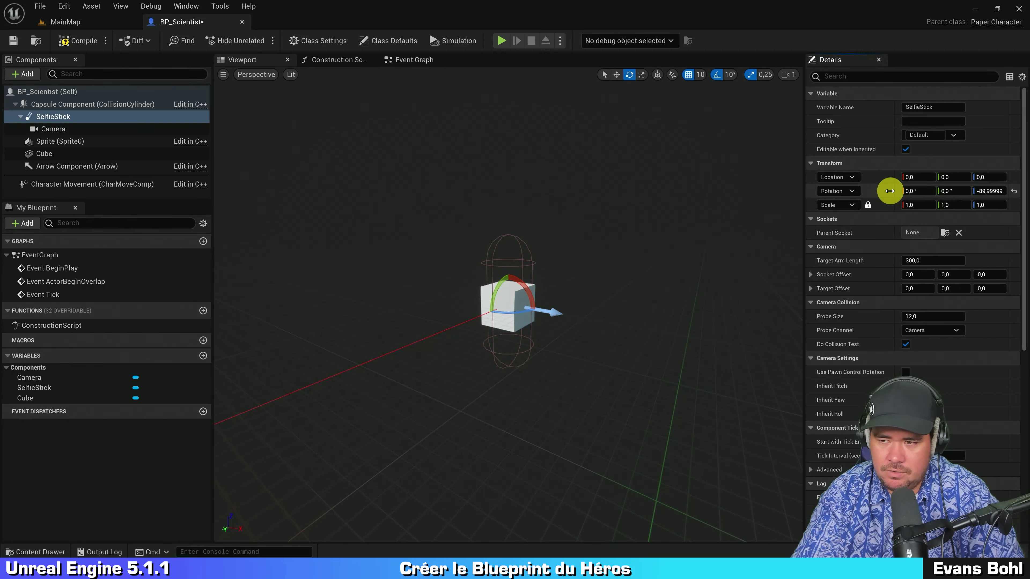
pyautogui.click(990, 191)
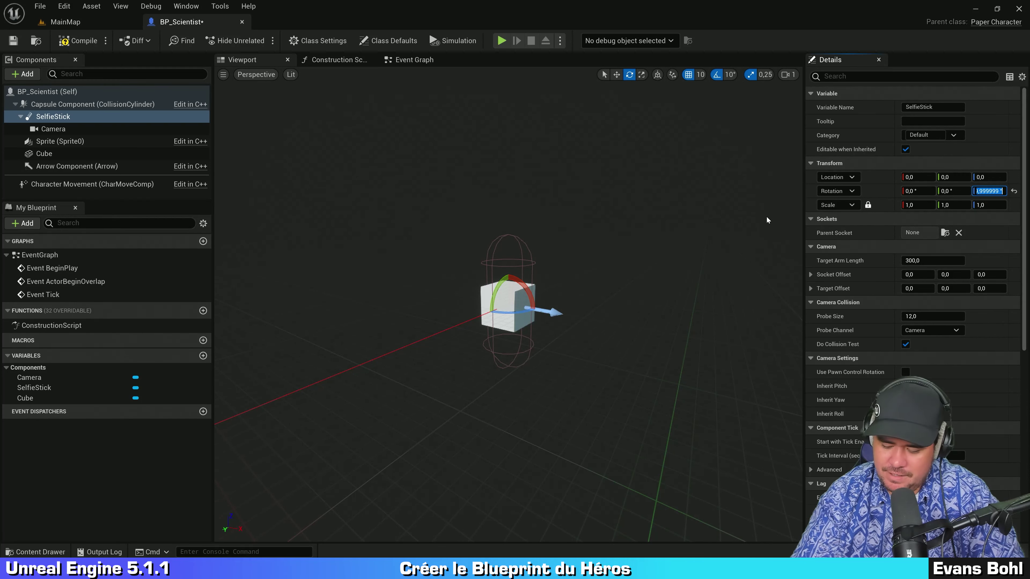
pyautogui.write('-90')
pyautogui.press('Return')
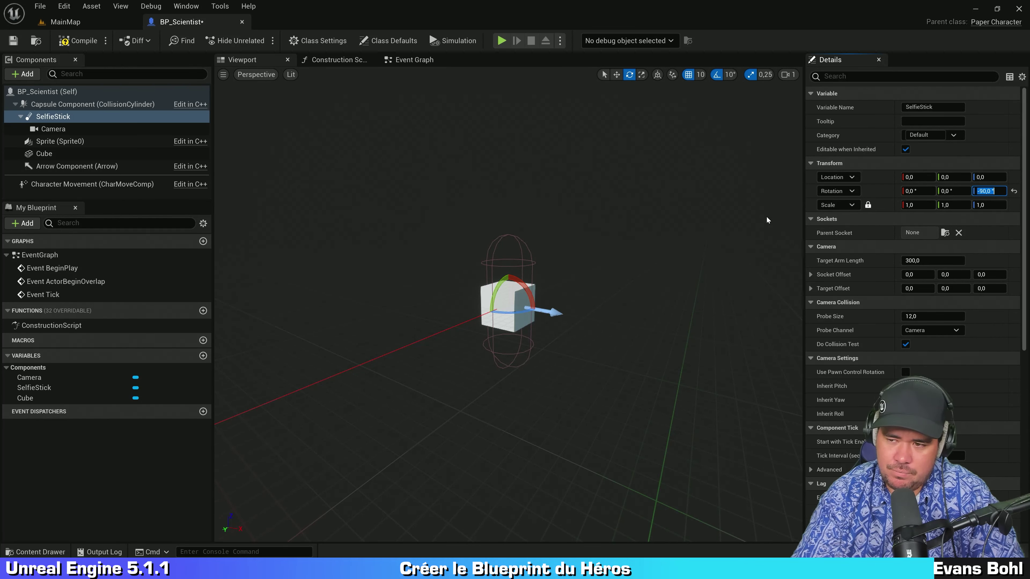
# - Orbit the viewport around the character to check the camera's new side position
pyautogui.moveTo(653, 237)
pyautogui.mouseDown(button='right')
pyautogui.moveTo(634, 253)
pyautogui.moveTo(698, 245)
pyautogui.mouseUp(button='right')
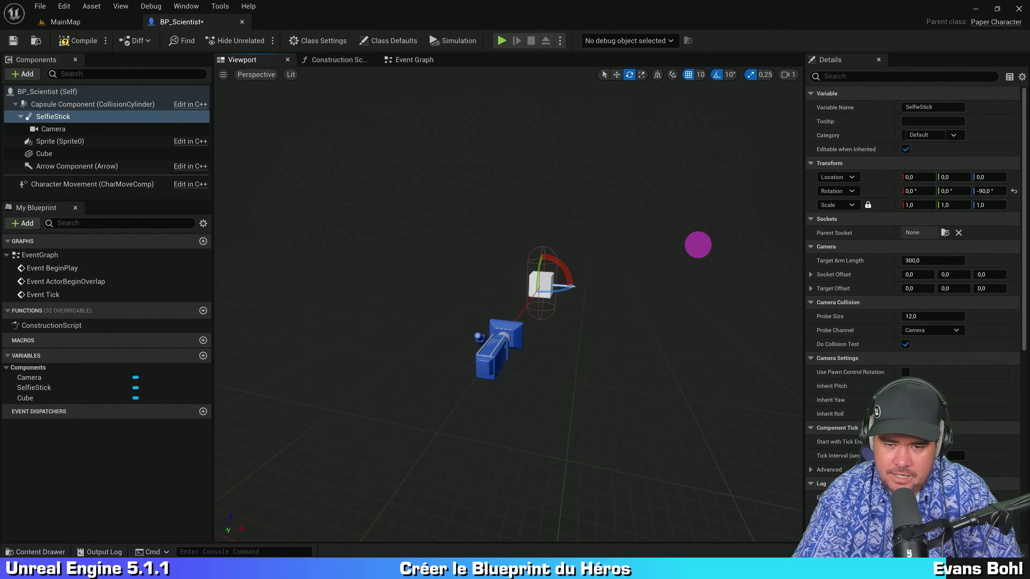
pyautogui.click(658, 239)
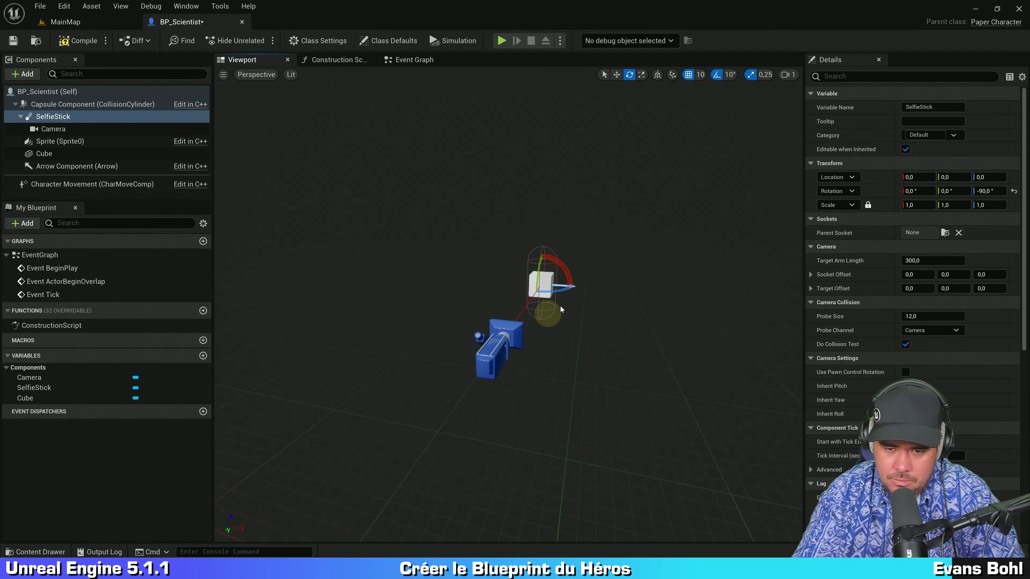
pyautogui.click(81, 104)
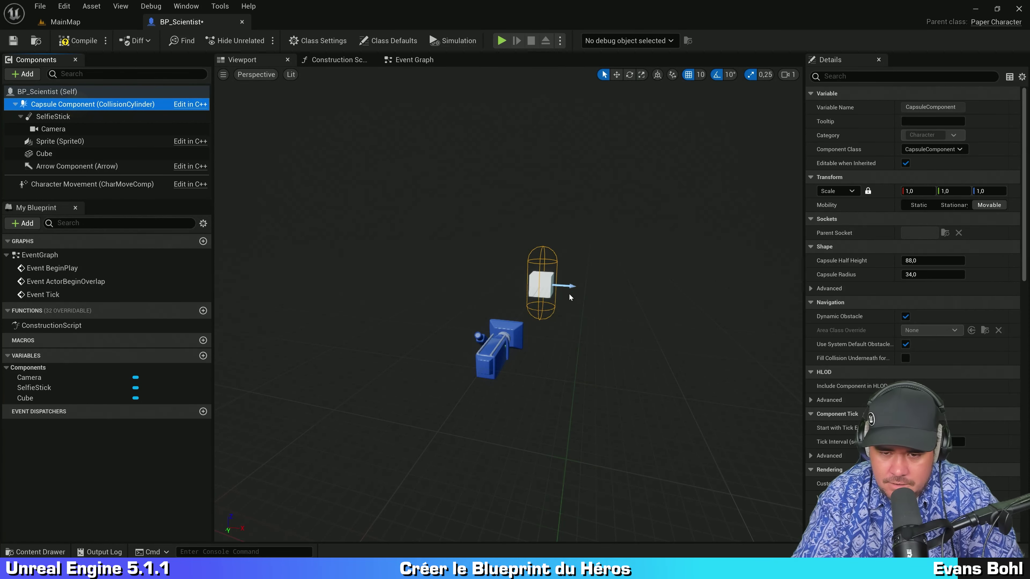
pyautogui.click(552, 282)
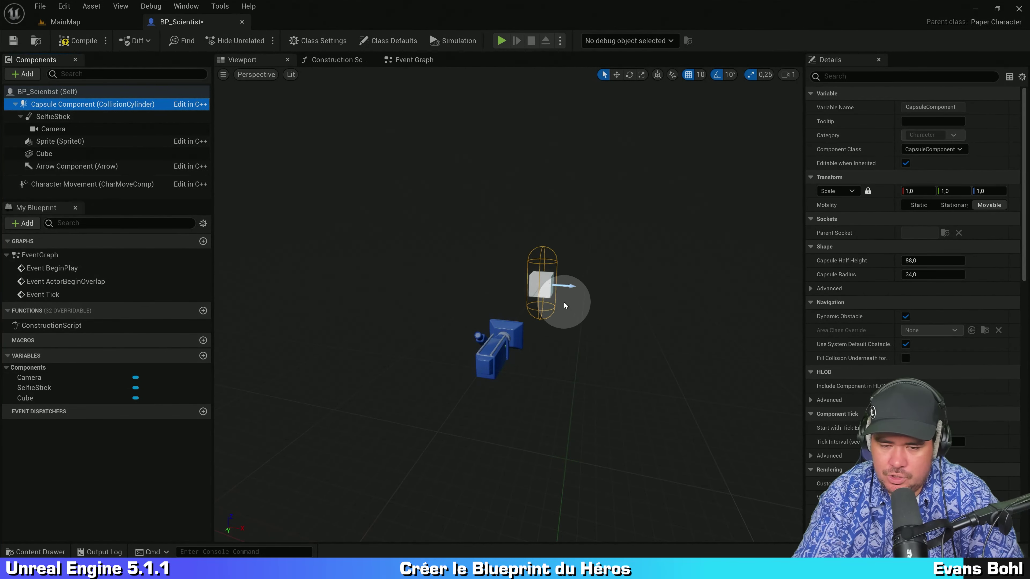
pyautogui.click(642, 291)
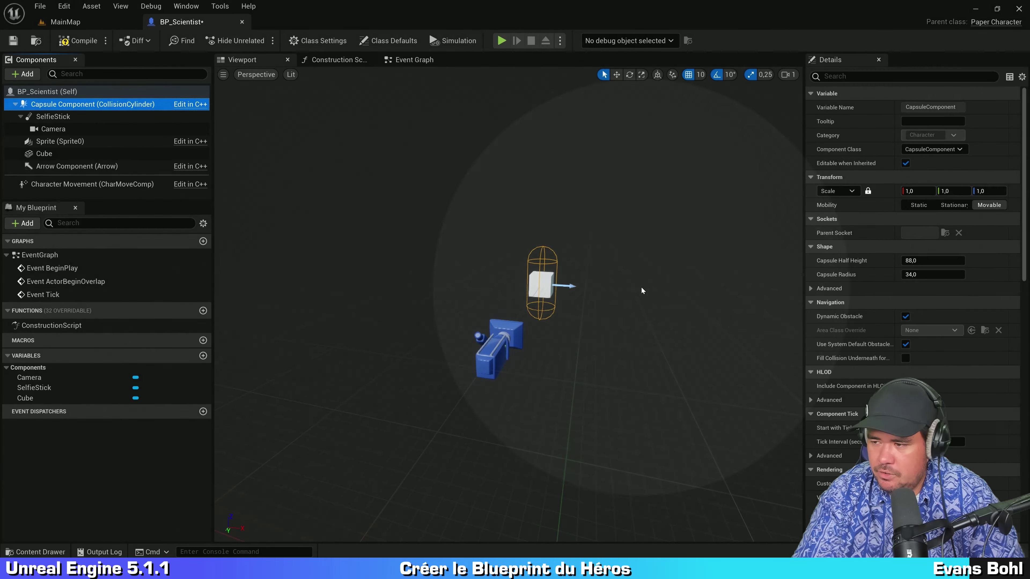
pyautogui.moveTo(642, 291)
pyautogui.mouseDown(button='right')
pyautogui.moveTo(605, 272)
pyautogui.moveTo(589, 278)
pyautogui.mouseUp(button='right')
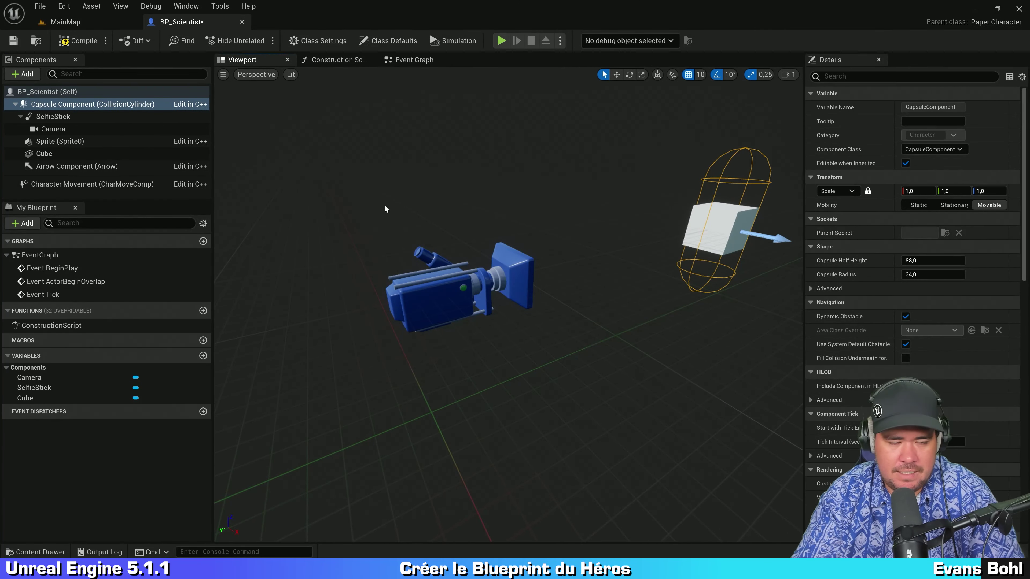
pyautogui.click(67, 118)
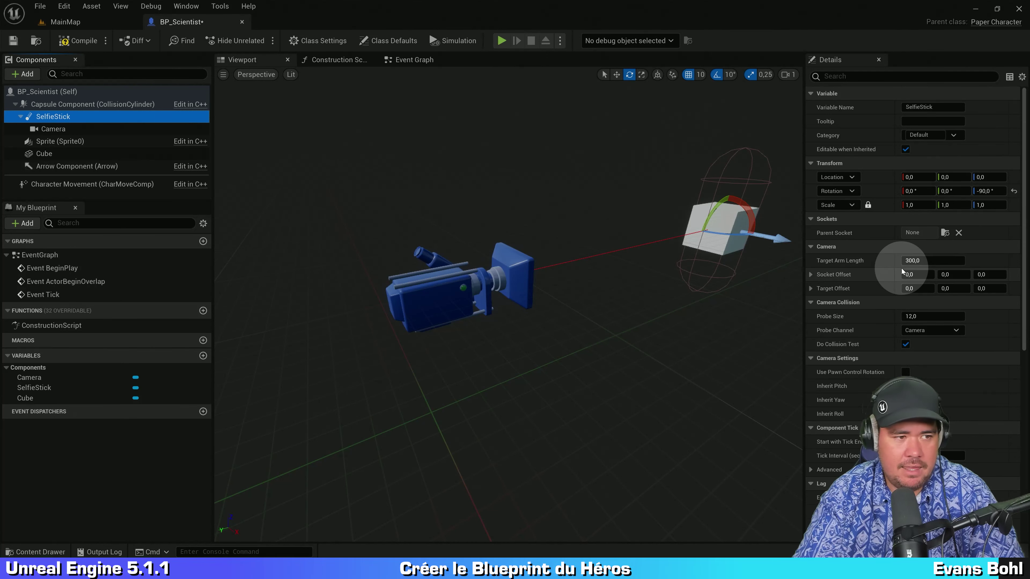
# - Set the SelfieStick's Target Arm Length to 800
pyautogui.click(932, 261)
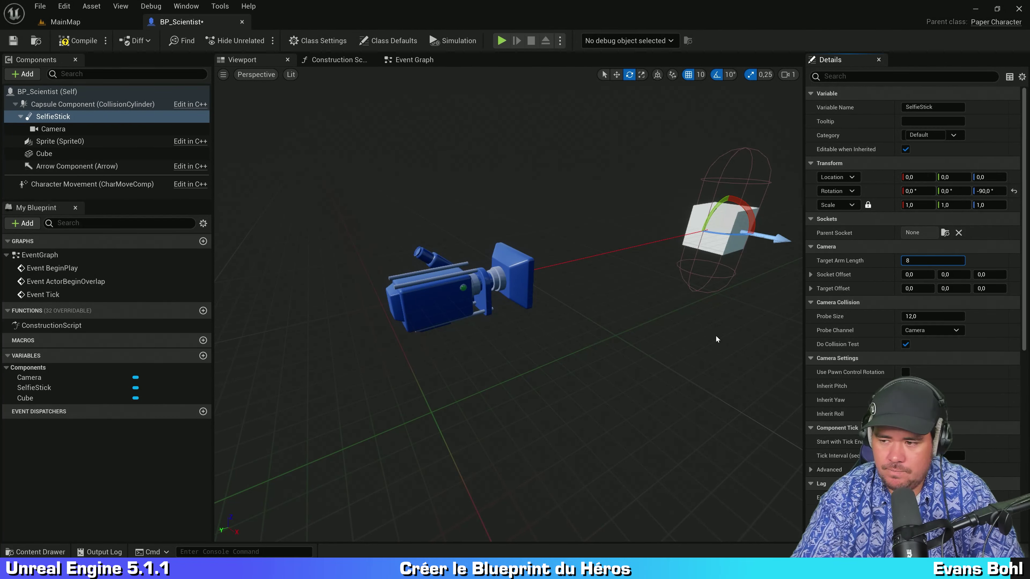
pyautogui.write('800')
pyautogui.press('Return')
pyautogui.scroll(-5, 340, 207)
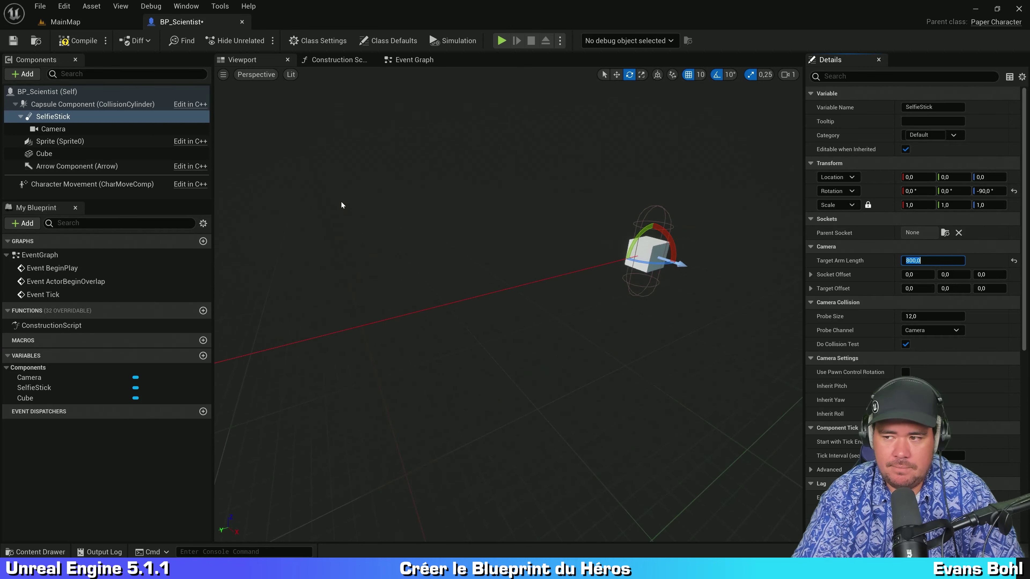
pyautogui.moveTo(373, 218); pyautogui.dragTo(374, 219, button='right')
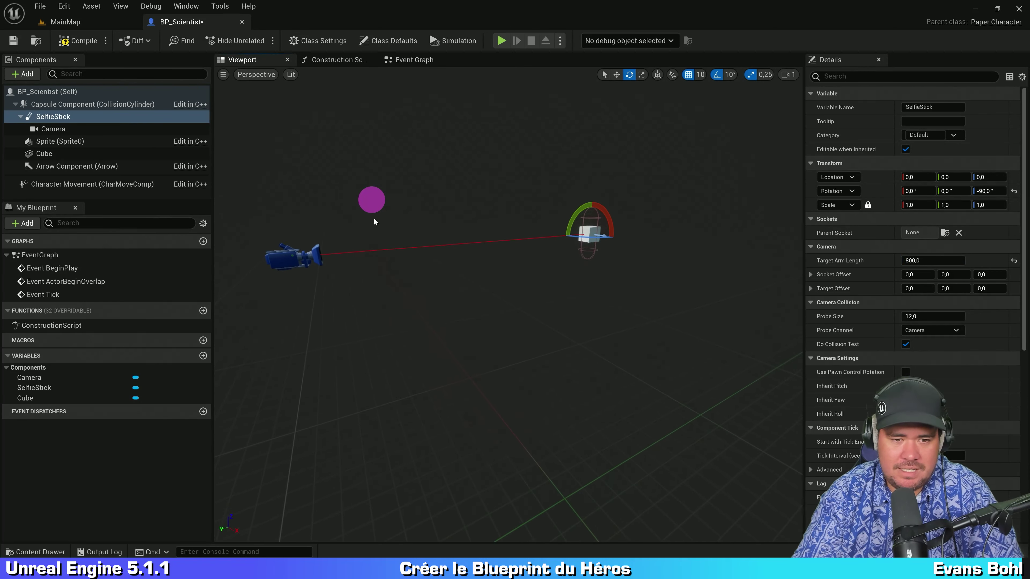
# - Compile the BP_Scientist Blueprint
pyautogui.click(63, 42)
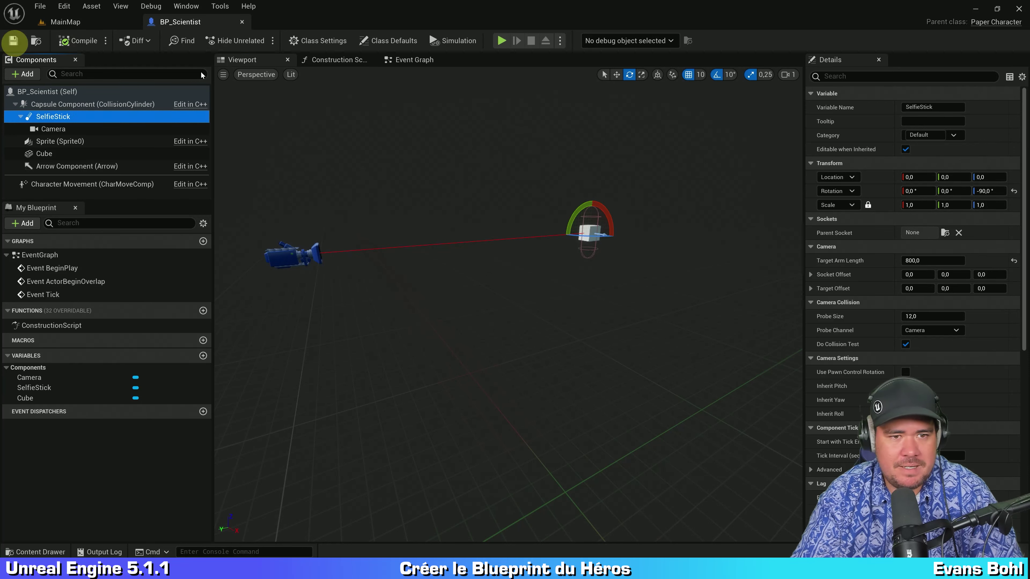
pyautogui.click(437, 191)
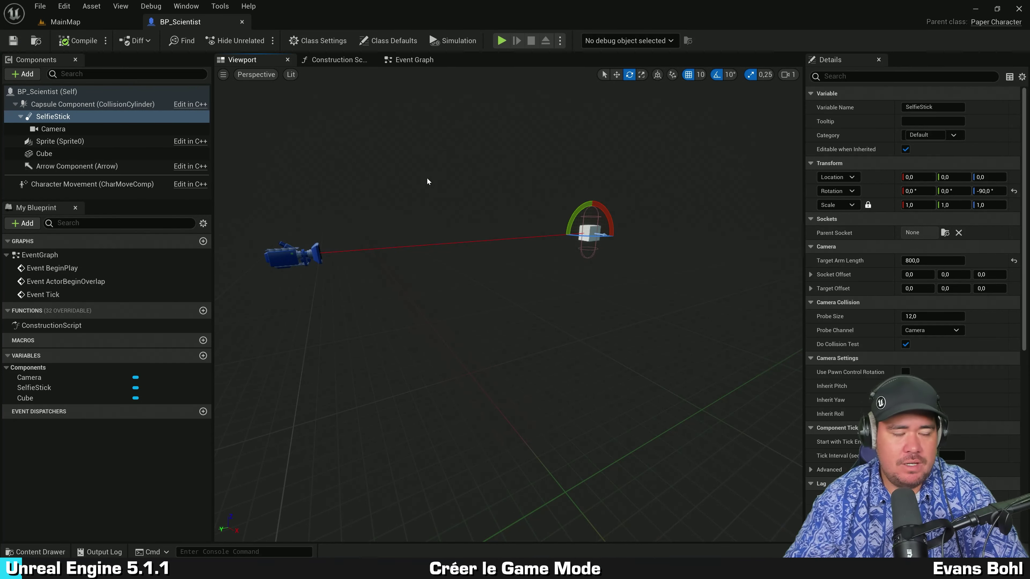
pyautogui.click(424, 155)
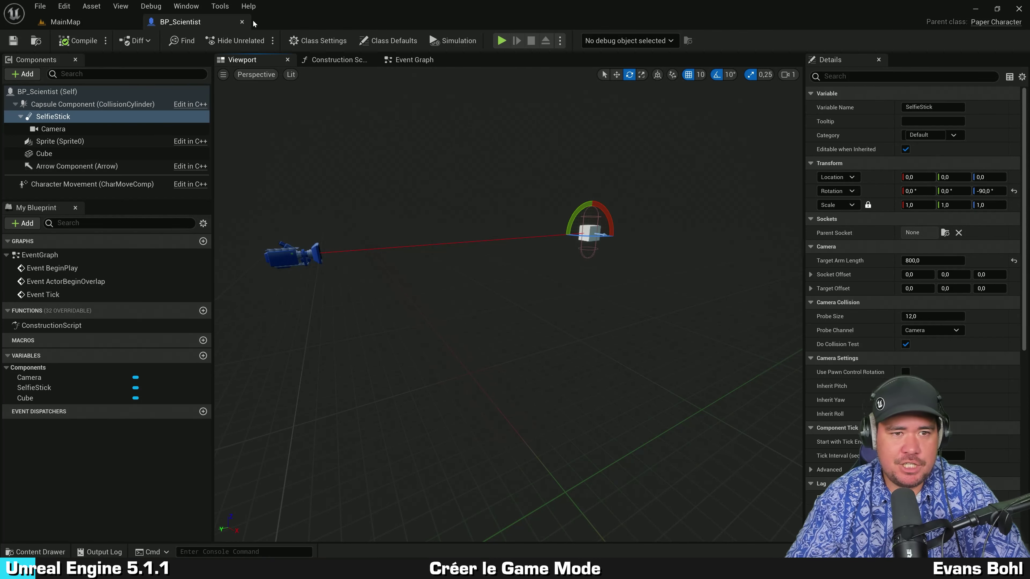
# - Close BP_Scientist, then create a Game Mode Base Blueprint named BP_GameMode and open it
pyautogui.click(242, 22)
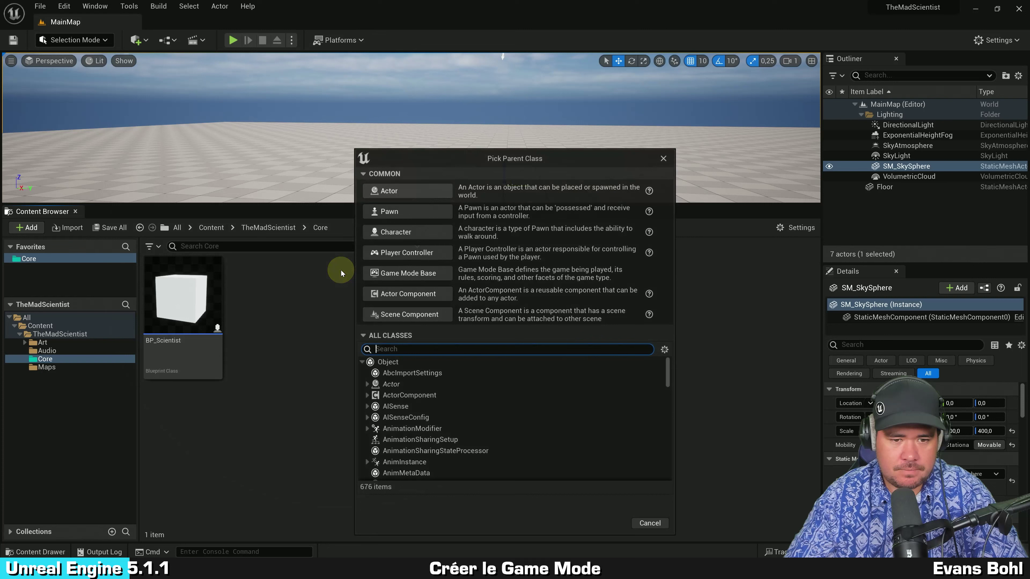
pyautogui.moveTo(456, 163); pyautogui.dragTo(325, 97)
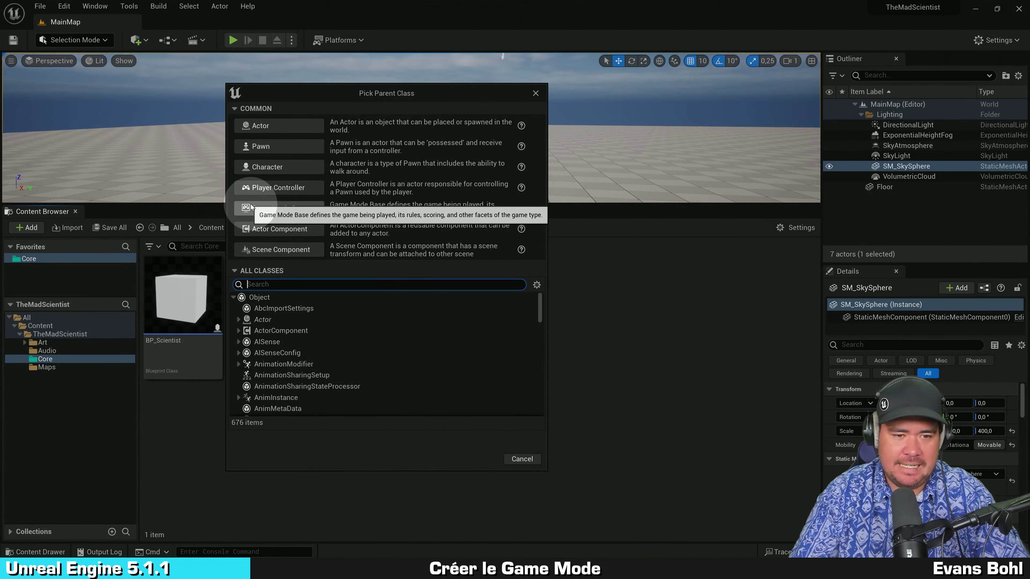
pyautogui.click(280, 209)
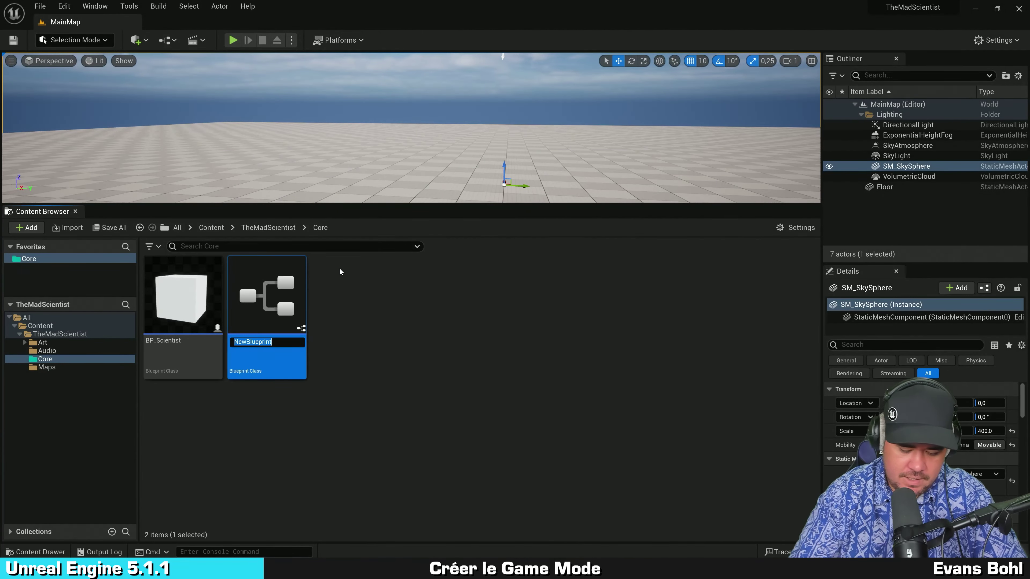
pyautogui.write('BP')
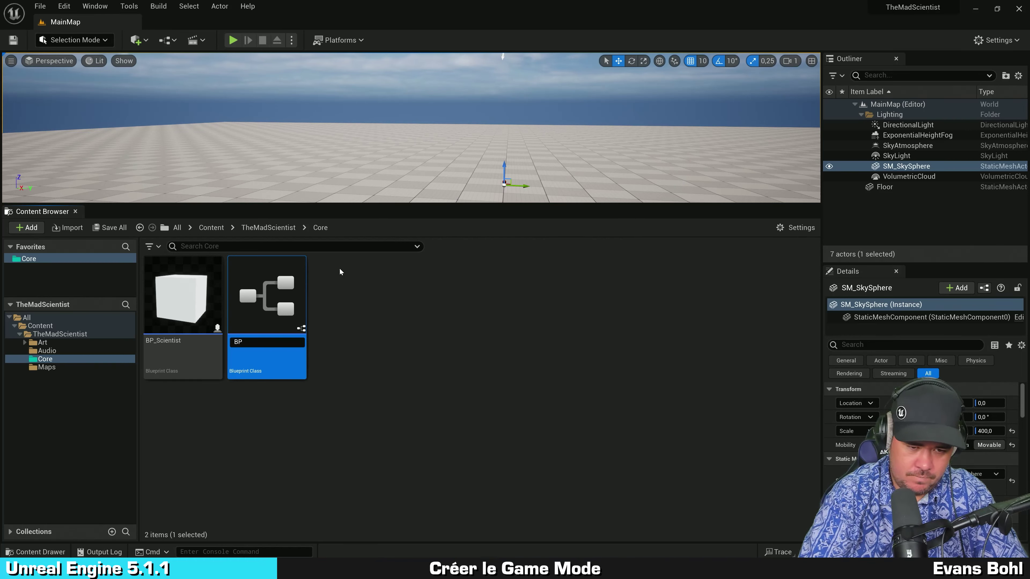
pyautogui.write('_Game')
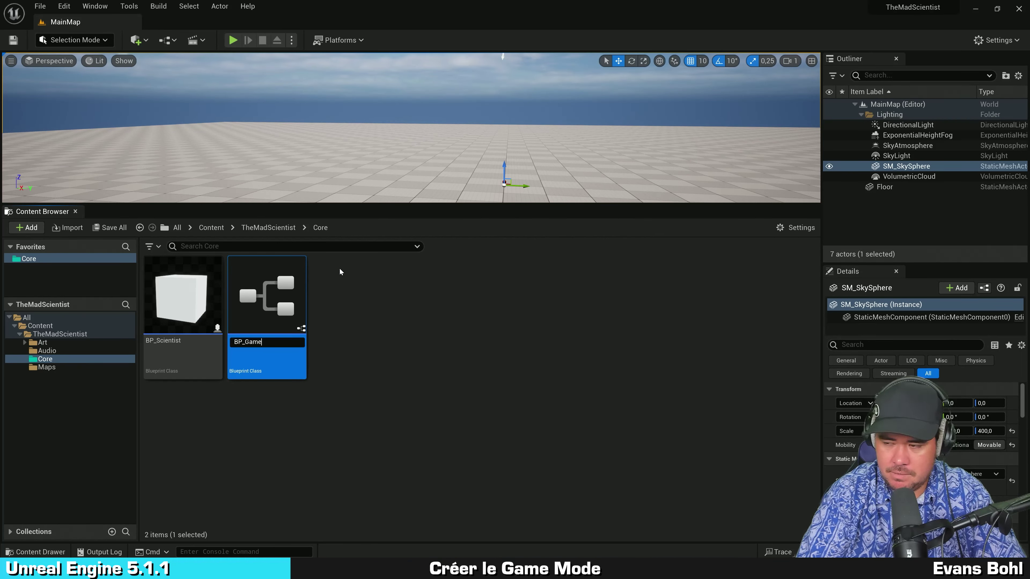
pyautogui.write('Mode')
pyautogui.press('Return')
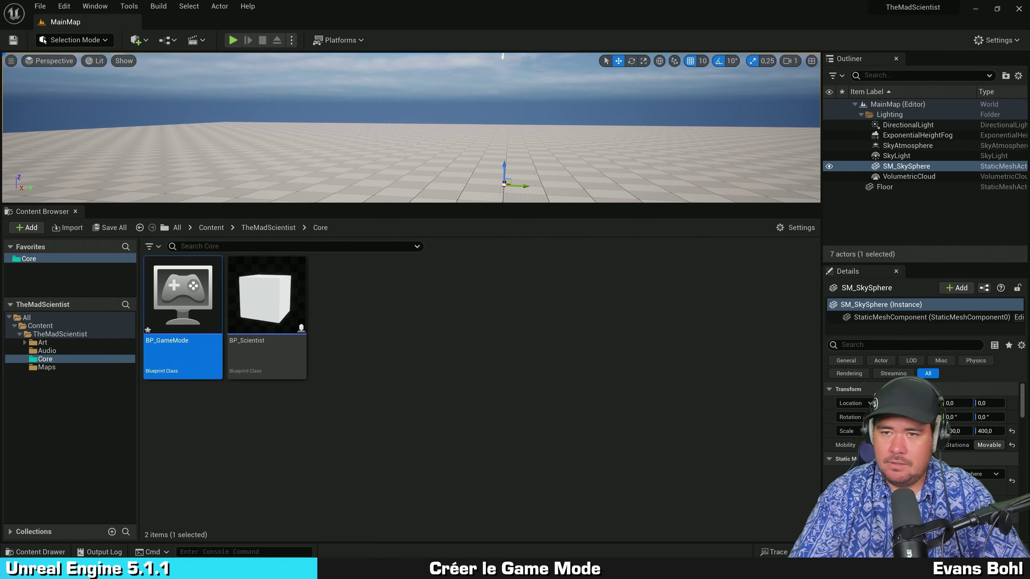
pyautogui.press('Return')
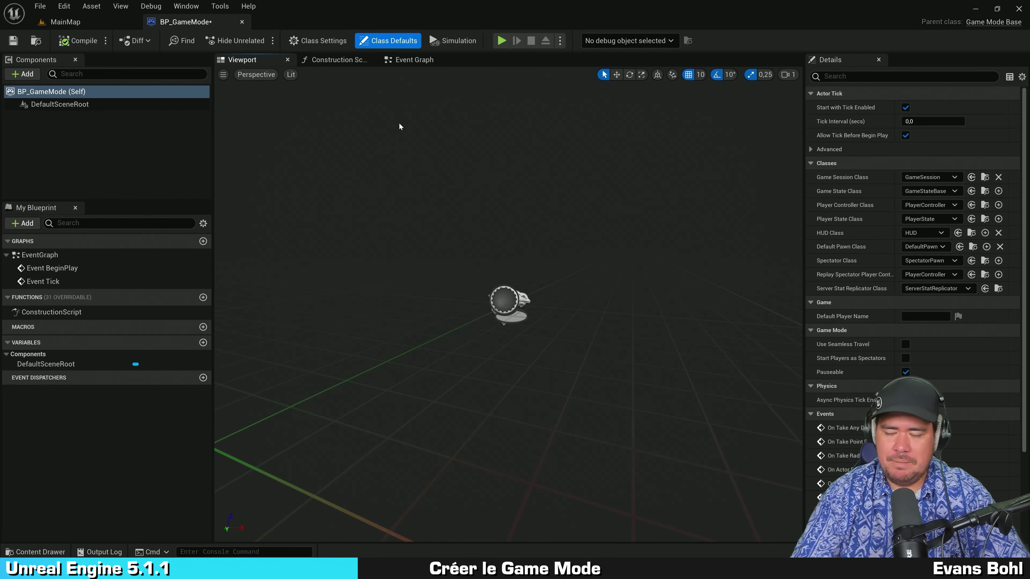
# - In Class Defaults, set Default Pawn Class to BP_Scientist and compile BP_GameMode
pyautogui.click(400, 123)
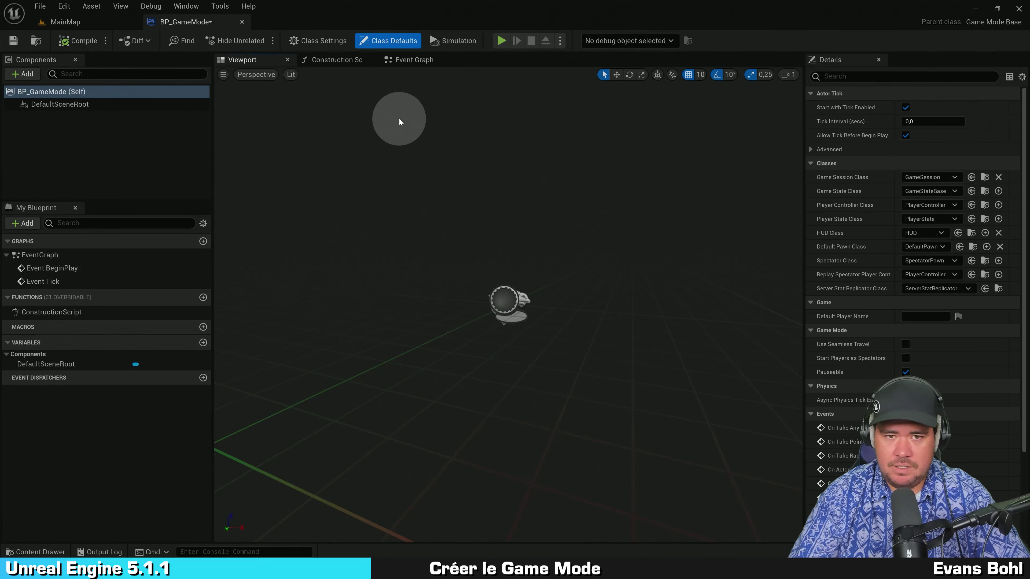
pyautogui.click(400, 41)
pyautogui.click(400, 40)
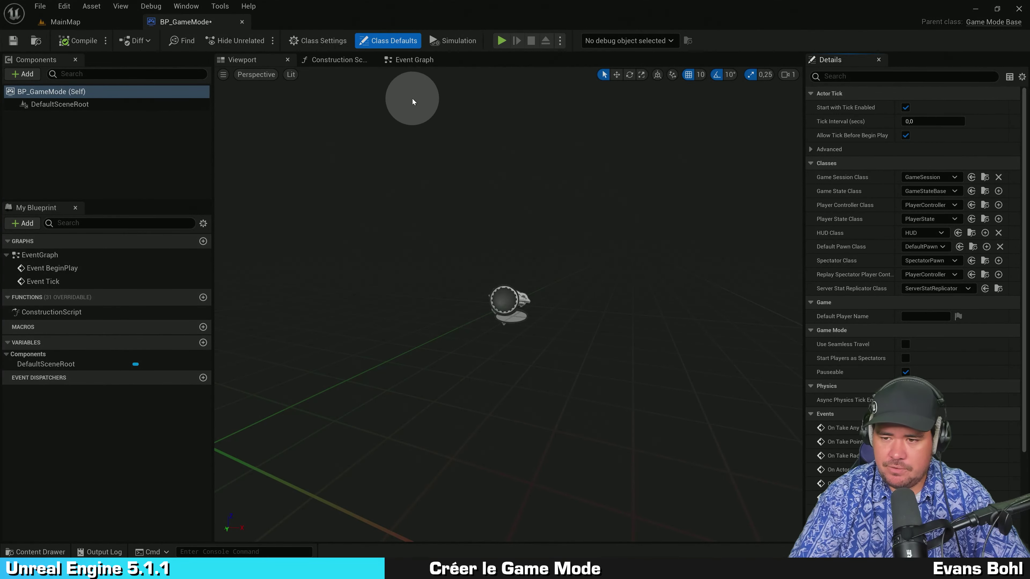
pyautogui.click(937, 249)
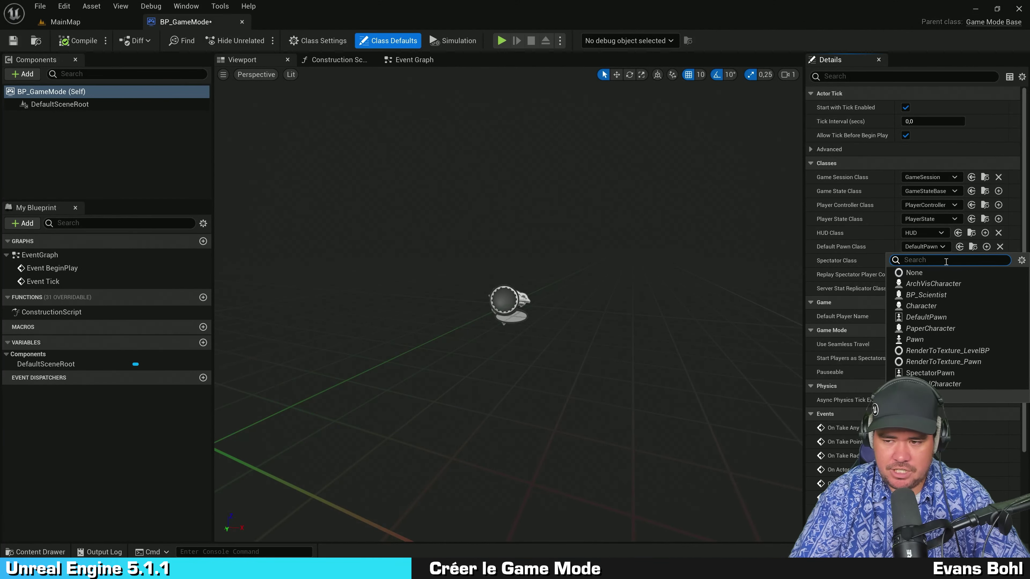
pyautogui.click(931, 298)
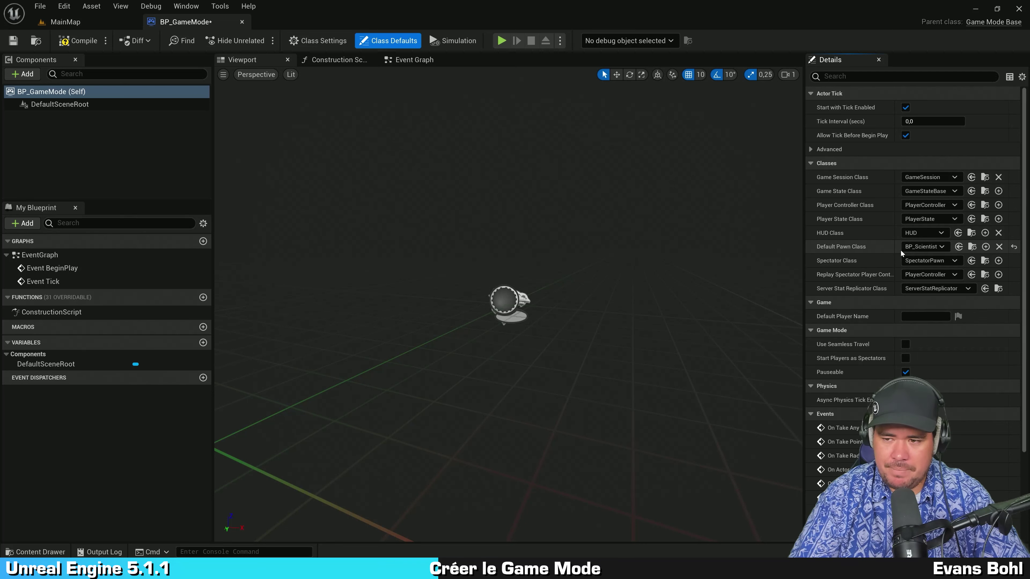
pyautogui.click(923, 251)
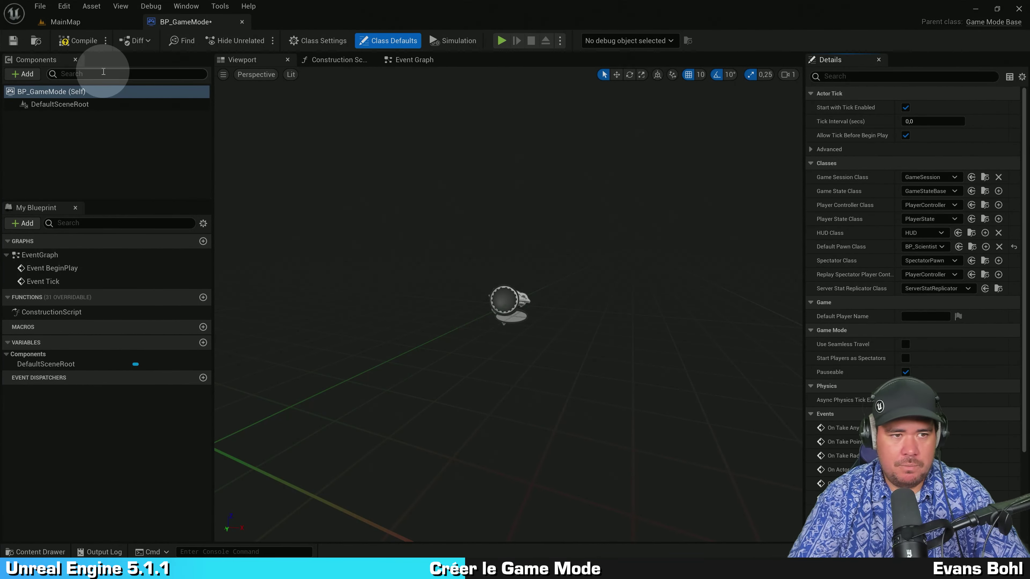
pyautogui.click(81, 47)
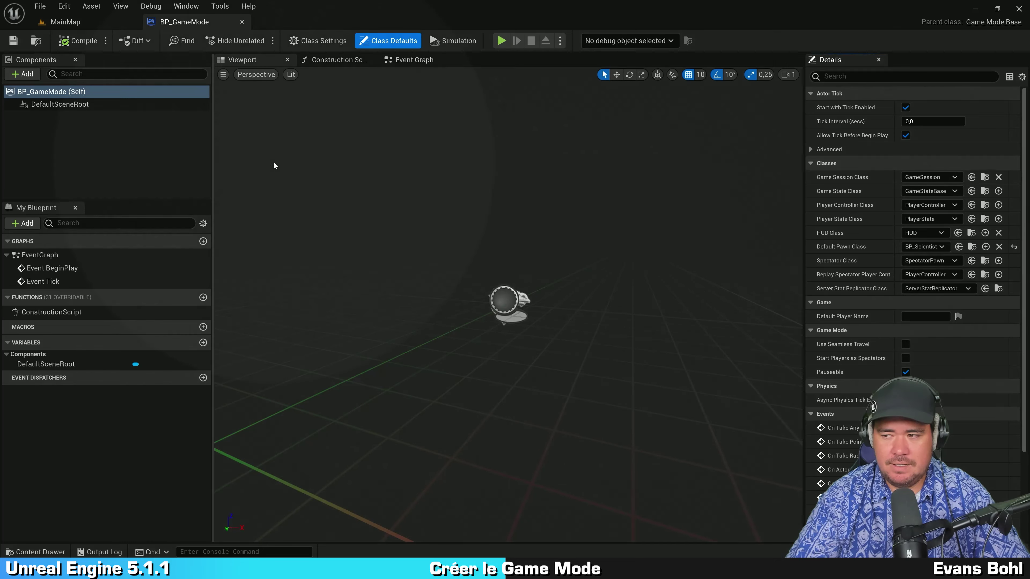
# - Set Maps & Modes Default GameMode to BP_GameMode, then close Project Settings and BP_GameMode tabs
pyautogui.click(63, 7)
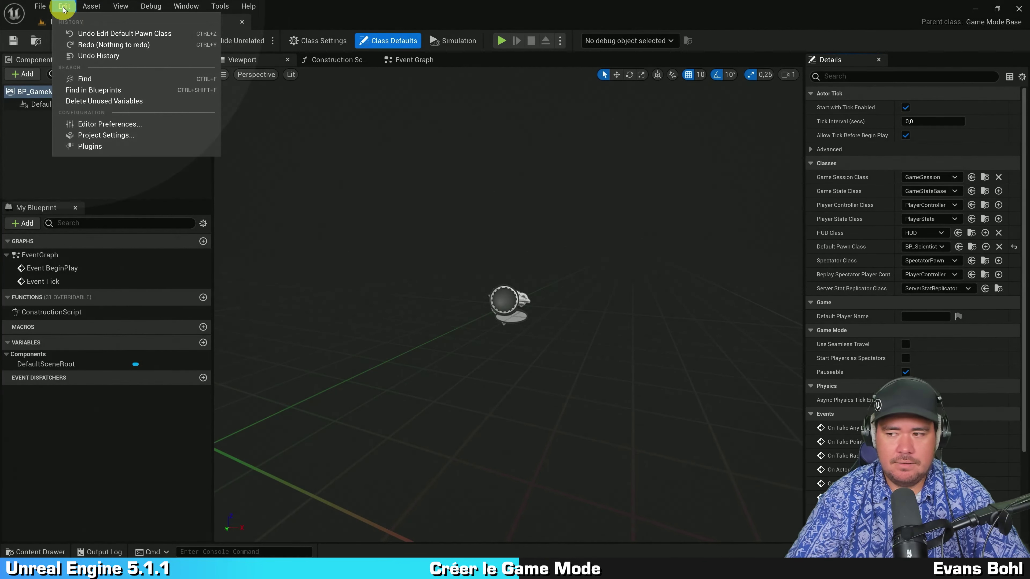
pyautogui.click(102, 137)
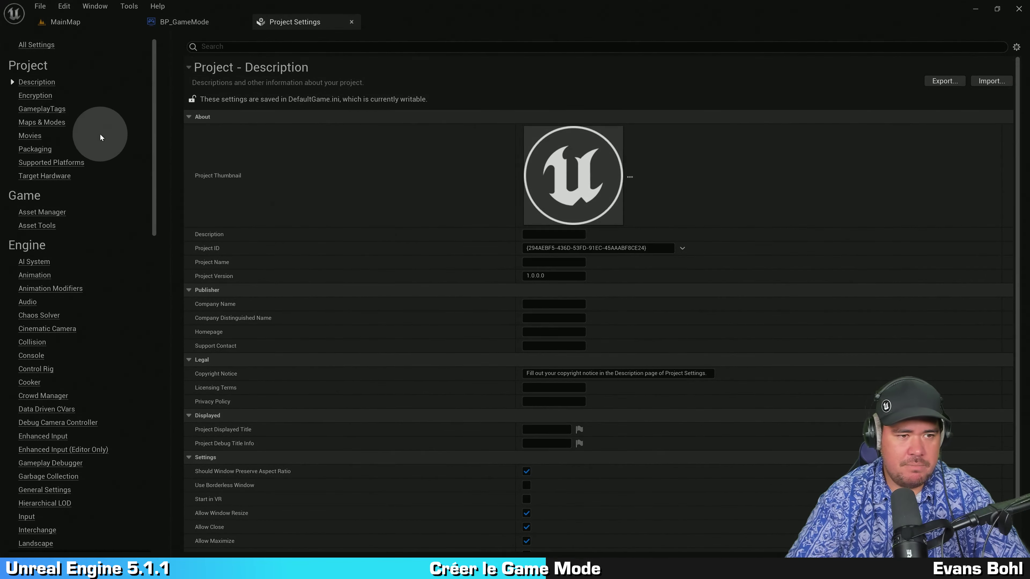
pyautogui.click(28, 123)
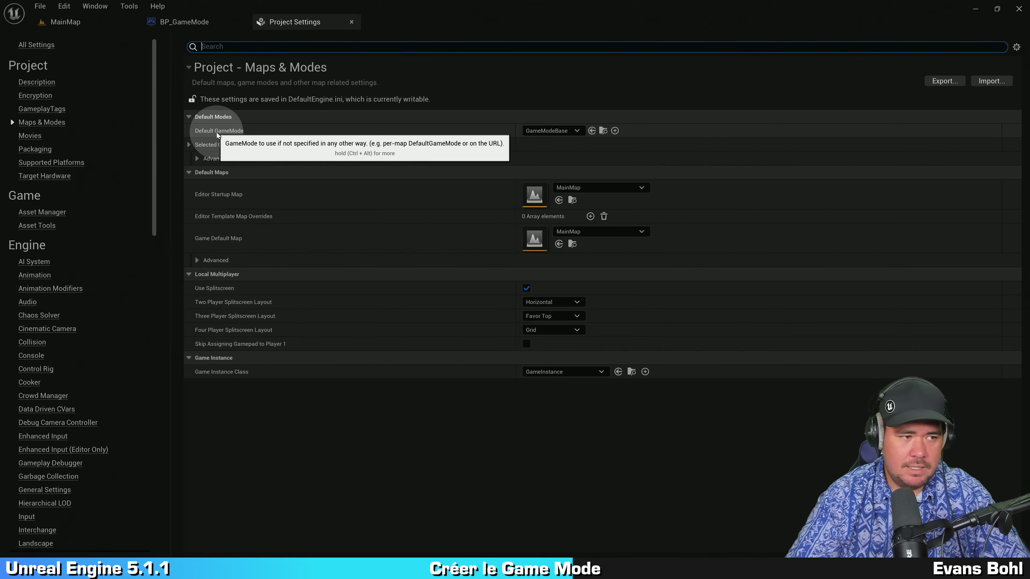
pyautogui.click(576, 129)
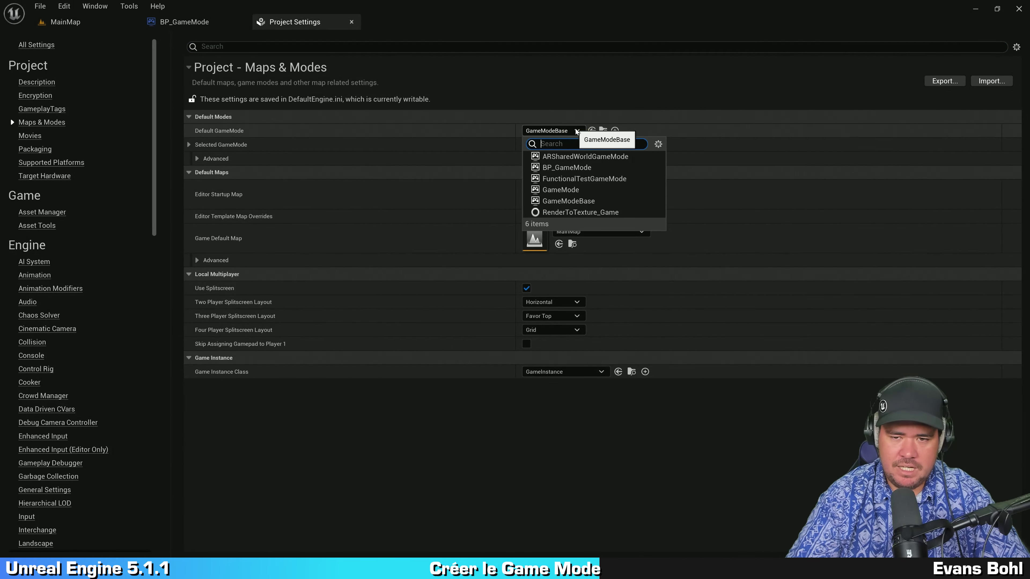
pyautogui.click(594, 168)
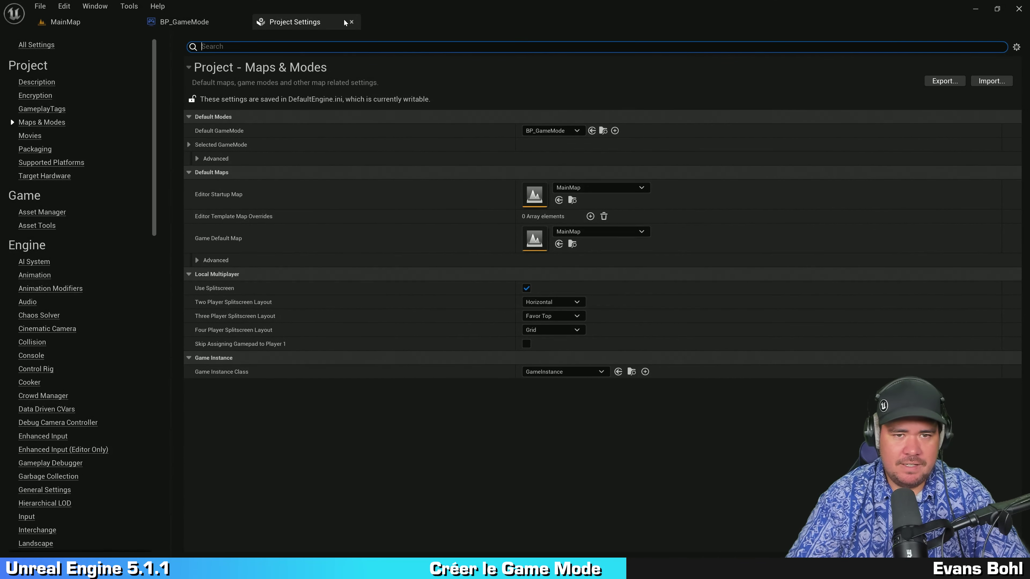
pyautogui.click(352, 23)
pyautogui.click(242, 23)
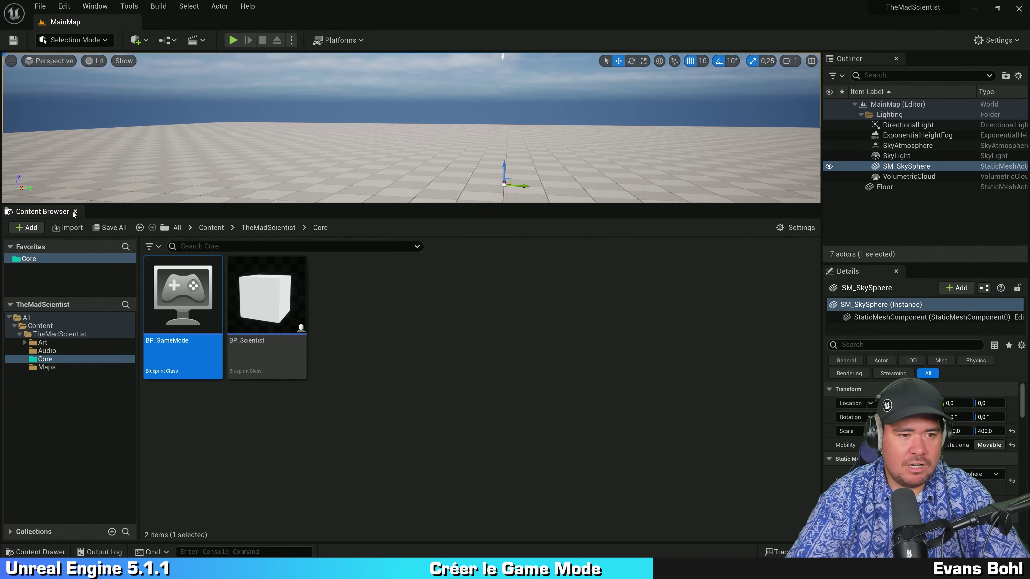
# - Add a Player Start from Quick Add and drop it onto the floor
pyautogui.click(76, 211)
pyautogui.hotkey('ctrl', 'space')
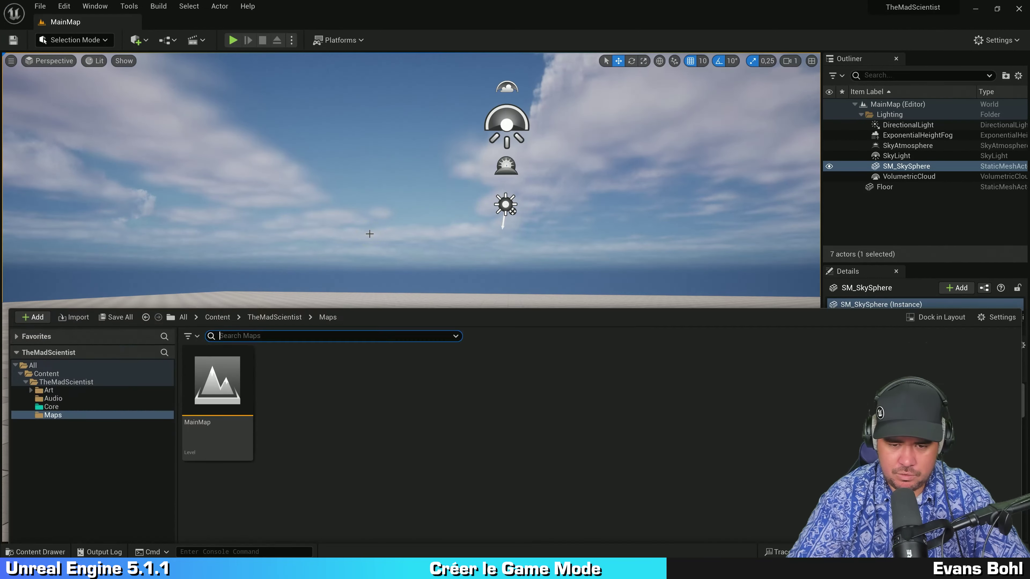
pyautogui.click(343, 166)
pyautogui.moveTo(342, 166)
pyautogui.mouseDown(button='right')
pyautogui.moveTo(421, 192)
pyautogui.moveTo(425, 184)
pyautogui.mouseUp(button='right')
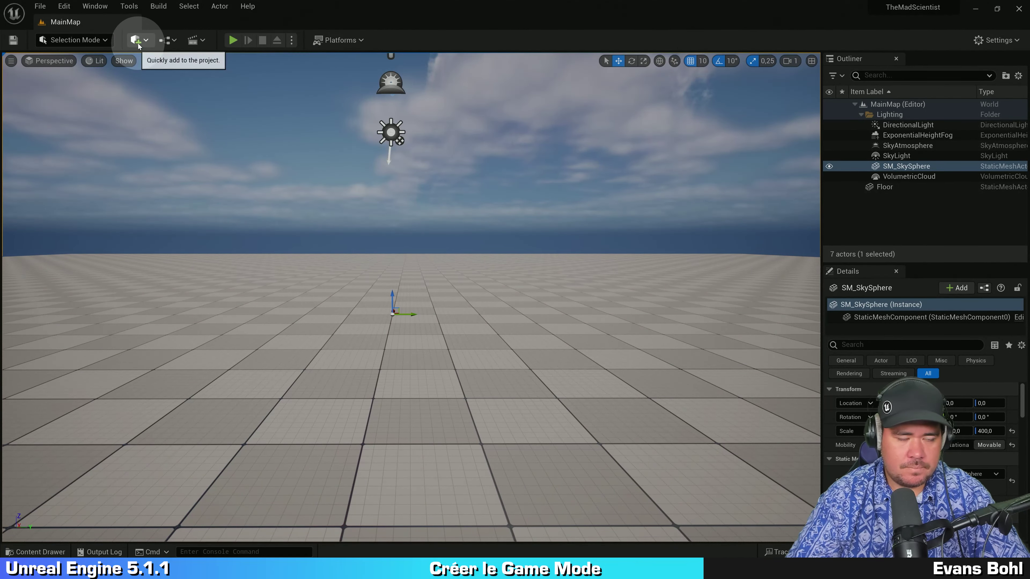
pyautogui.click(138, 45)
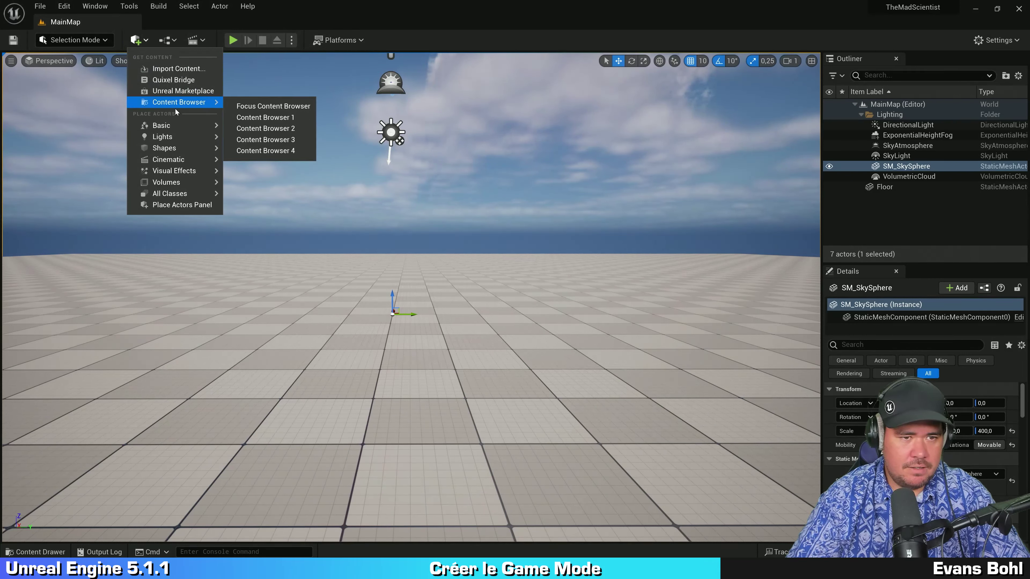
pyautogui.moveTo(180, 129)
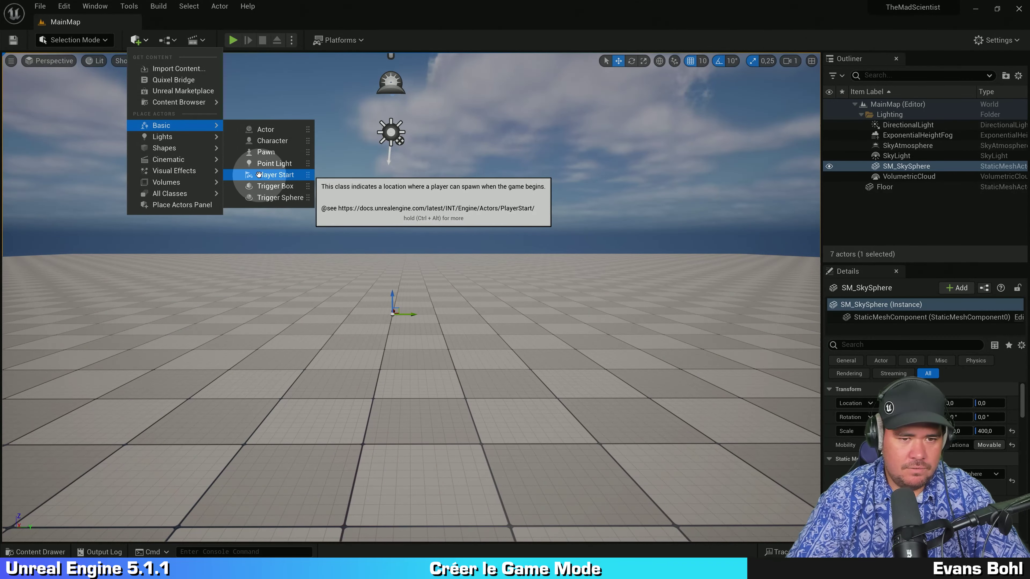
pyautogui.moveTo(259, 174); pyautogui.dragTo(455, 199)
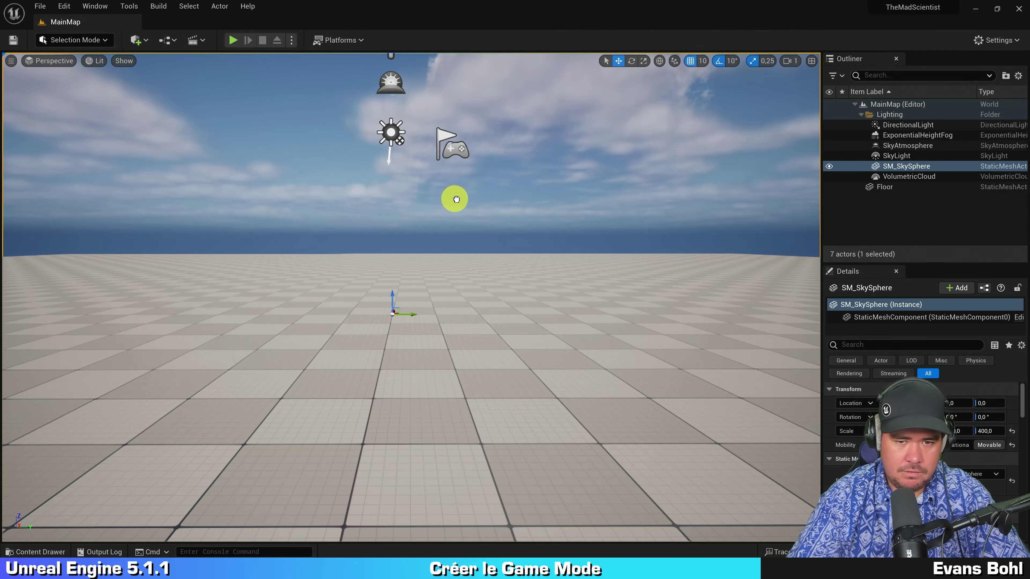
pyautogui.moveTo(455, 199); pyautogui.dragTo(468, 341)
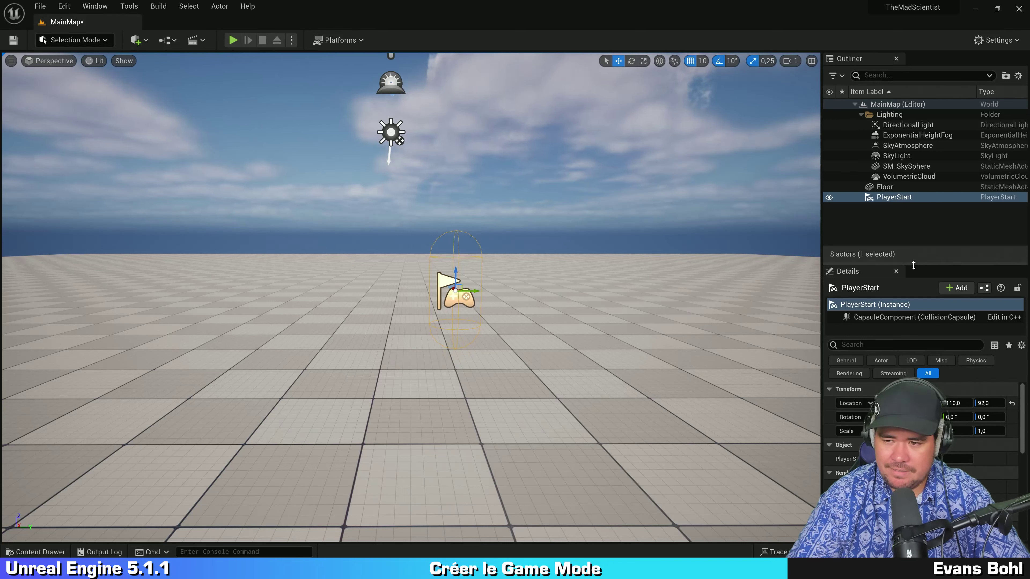
# - Set the Player Start's Location X and Y to 0
pyautogui.moveTo(915, 266); pyautogui.dragTo(921, 215)
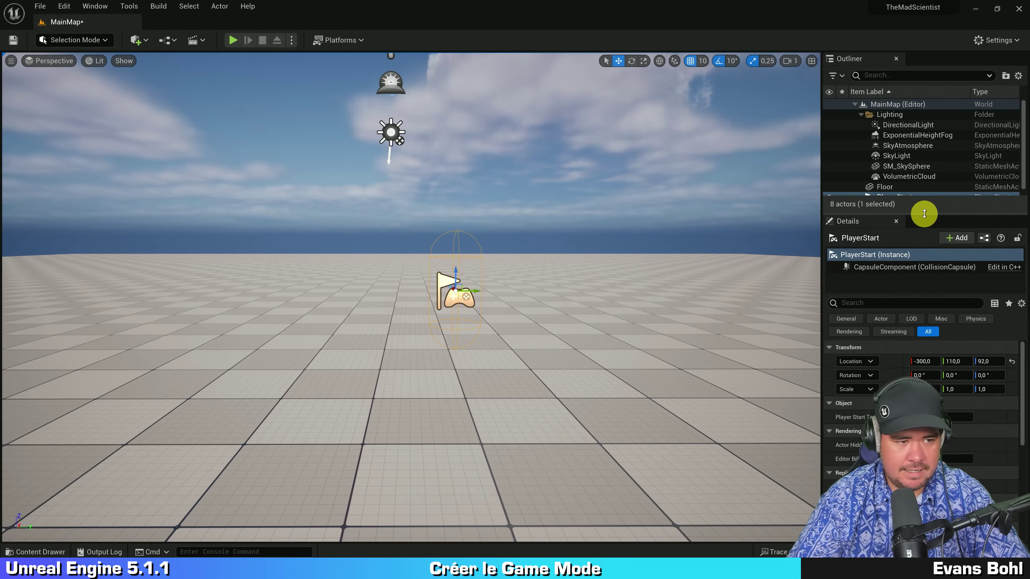
pyautogui.scroll(1, 887, 374)
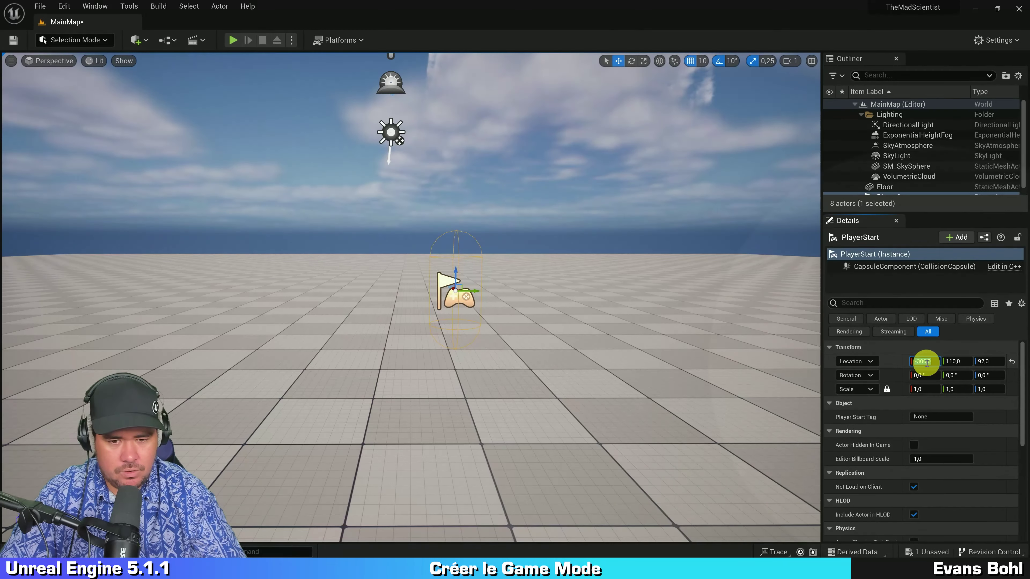
pyautogui.click(925, 362)
pyautogui.write('0')
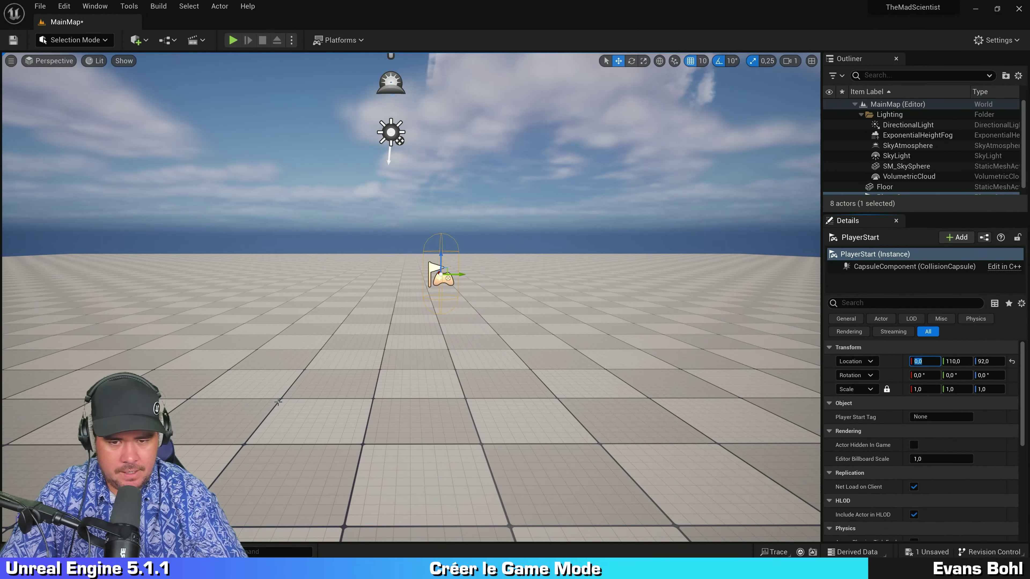
pyautogui.click(961, 362)
pyautogui.write('0')
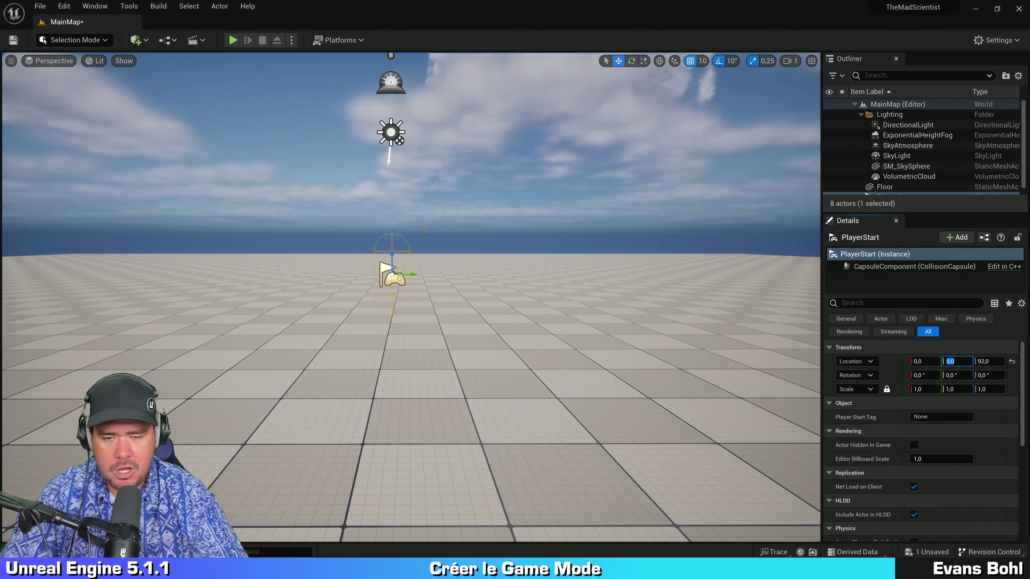
pyautogui.press('w')
pyautogui.moveTo(482, 192)
pyautogui.mouseDown(button='right')
pyautogui.moveTo(480, 184)
pyautogui.moveTo(482, 192)
pyautogui.mouseUp(button='right')
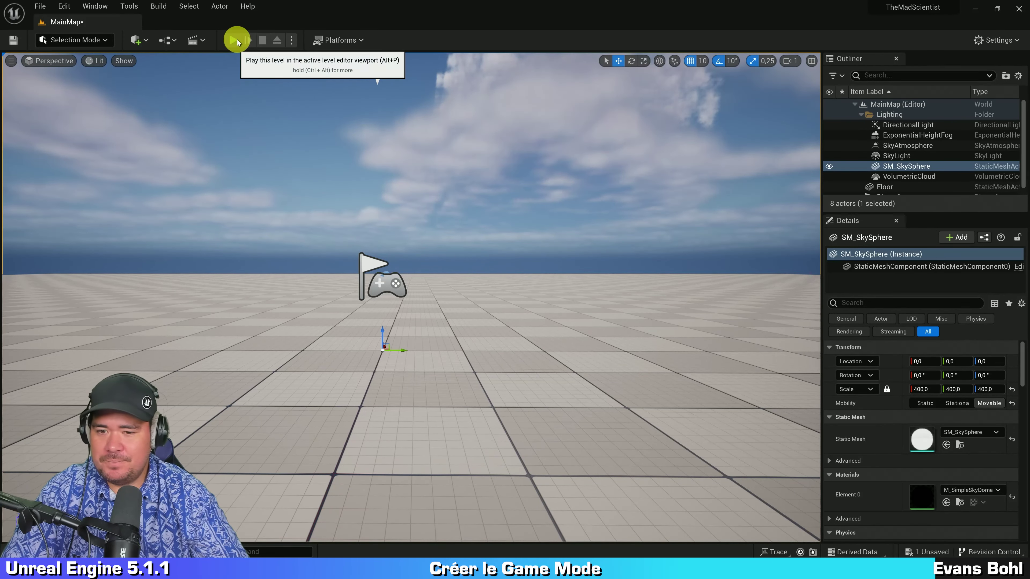
# - Start a Play In Editor session of MainMap with the toolbar Play button
pyautogui.click(236, 39)
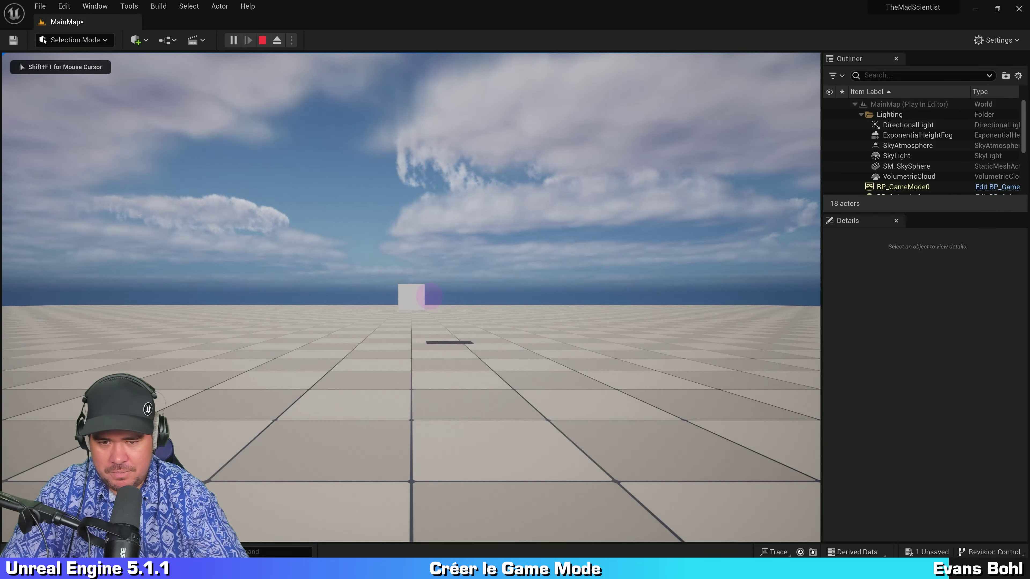